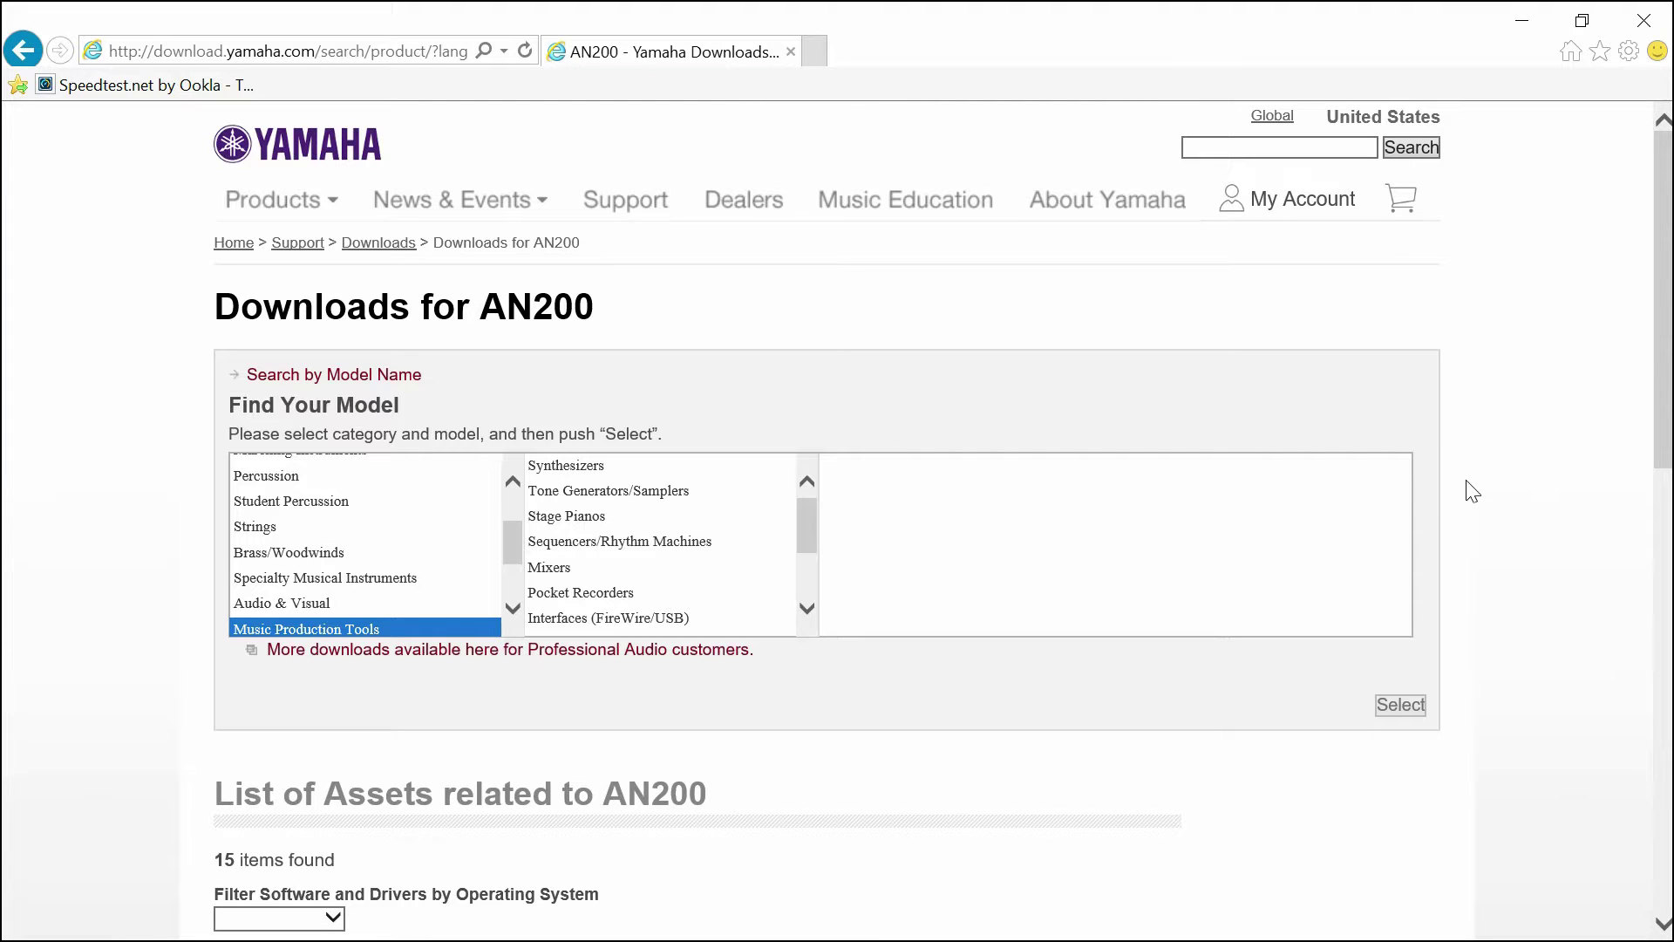
# Step: Scroll to the List of Assets and open the AN200 Editor for Windows (XGworks V3.0/V4.0 plug-in) page
pyautogui.moveTo(1666, 355); pyautogui.dragTo(1648, 656)
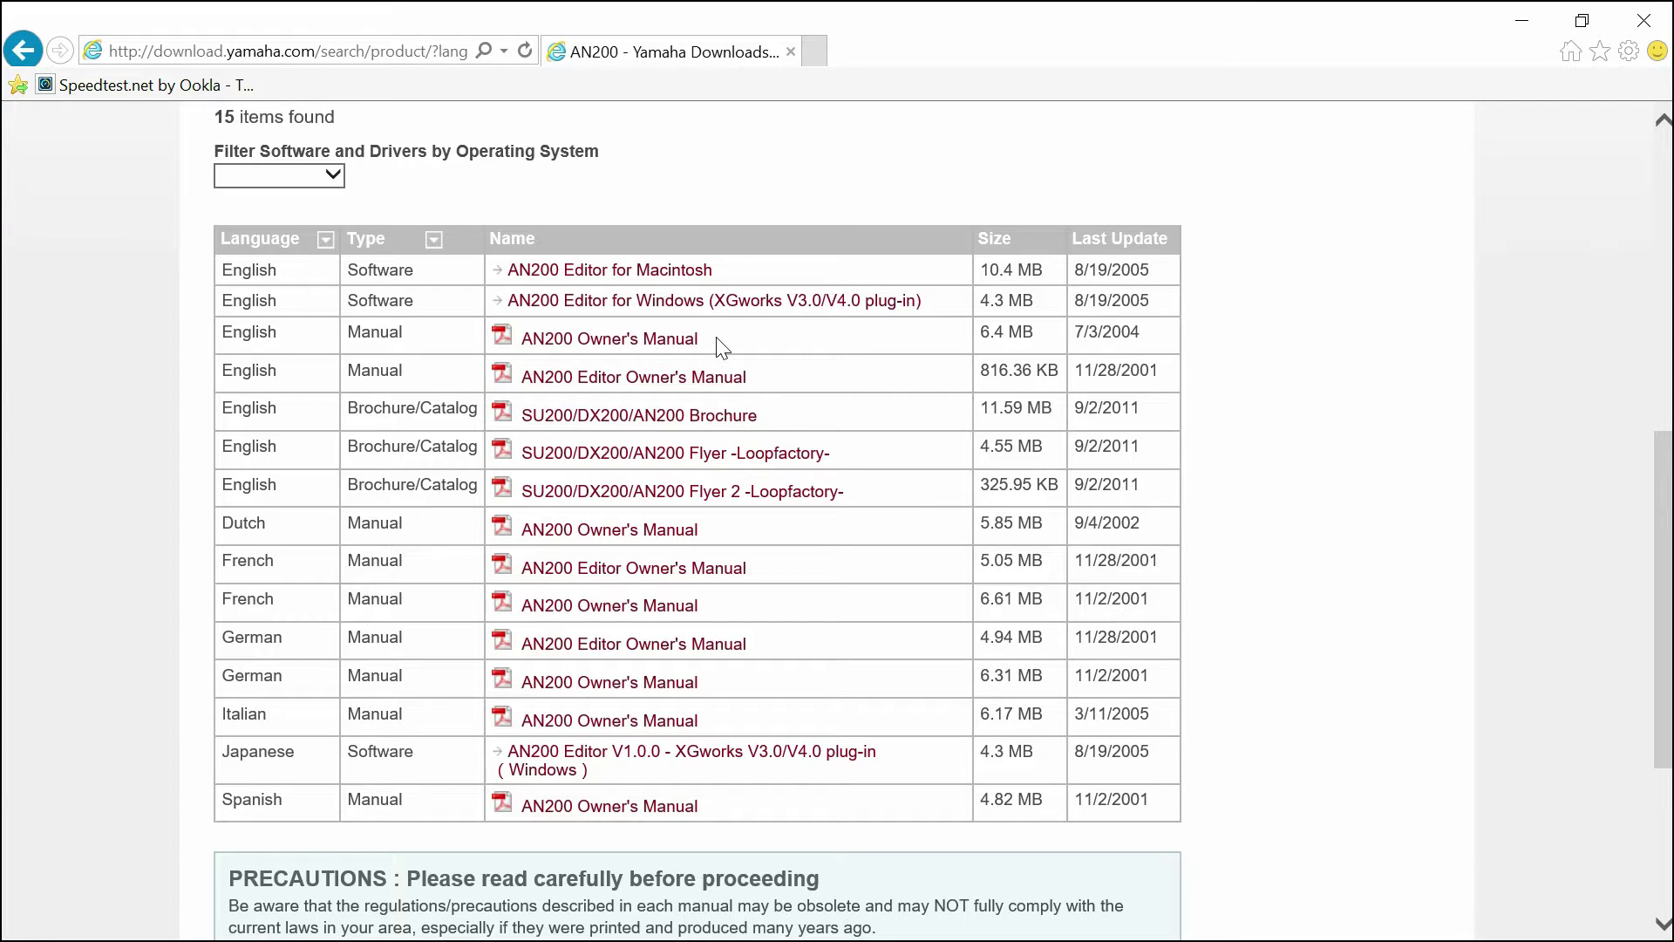
pyautogui.click(670, 305)
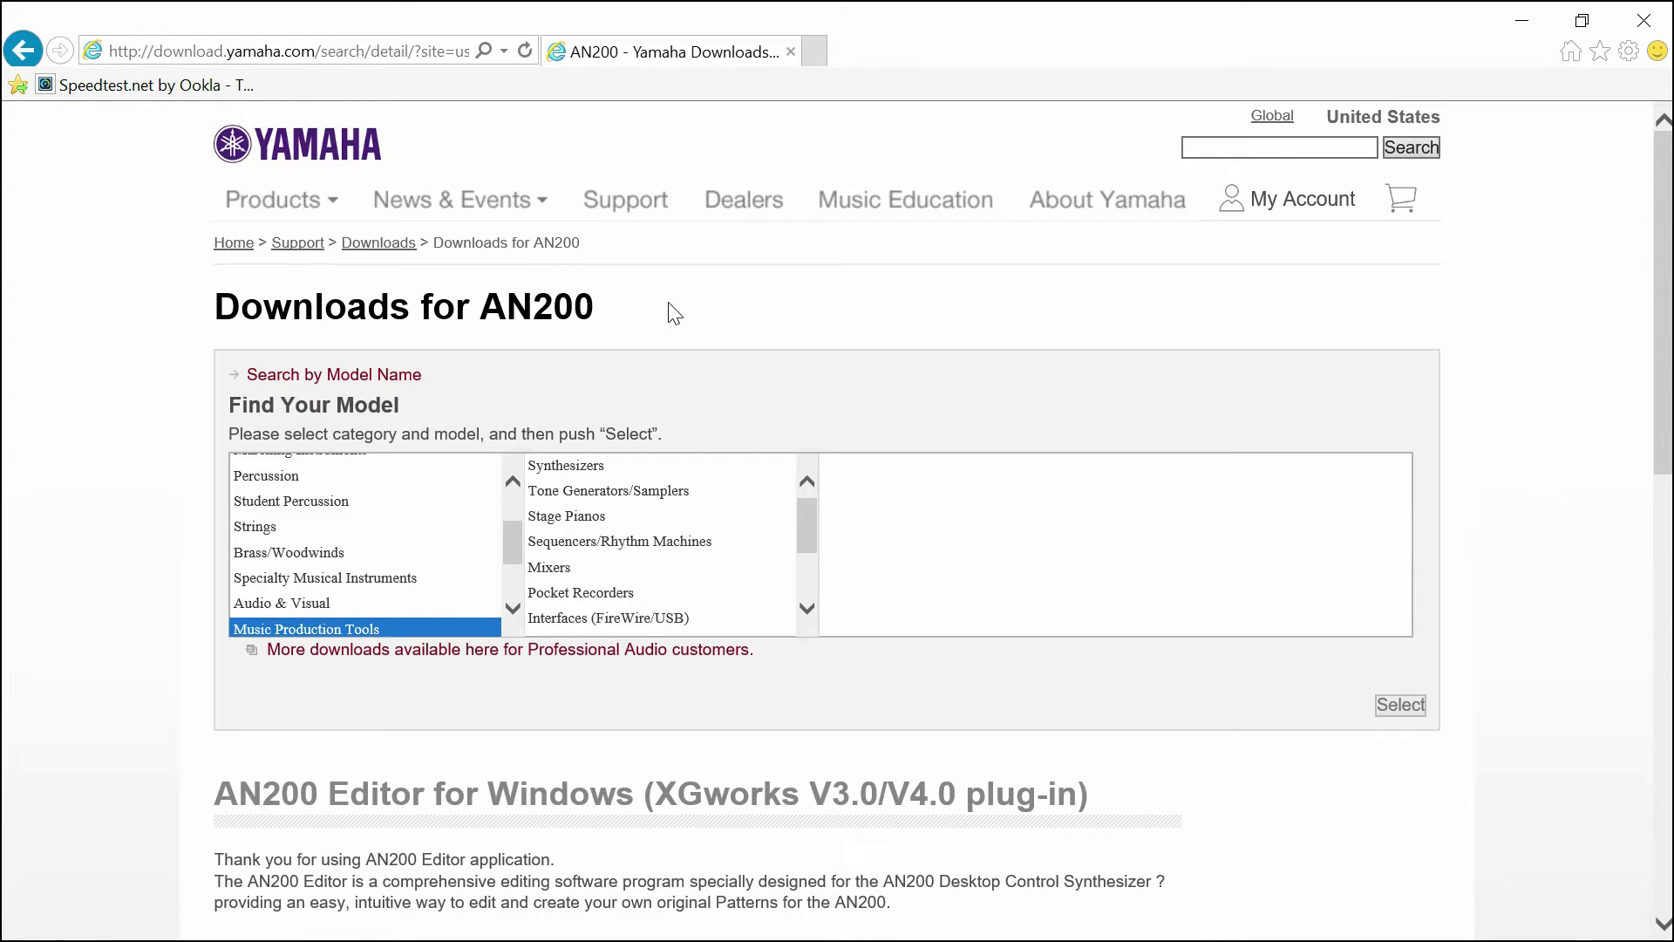
# Step: Agree to the software license and start the an2e100w.zip download
pyautogui.moveTo(1663, 357); pyautogui.dragTo(1149, 702)
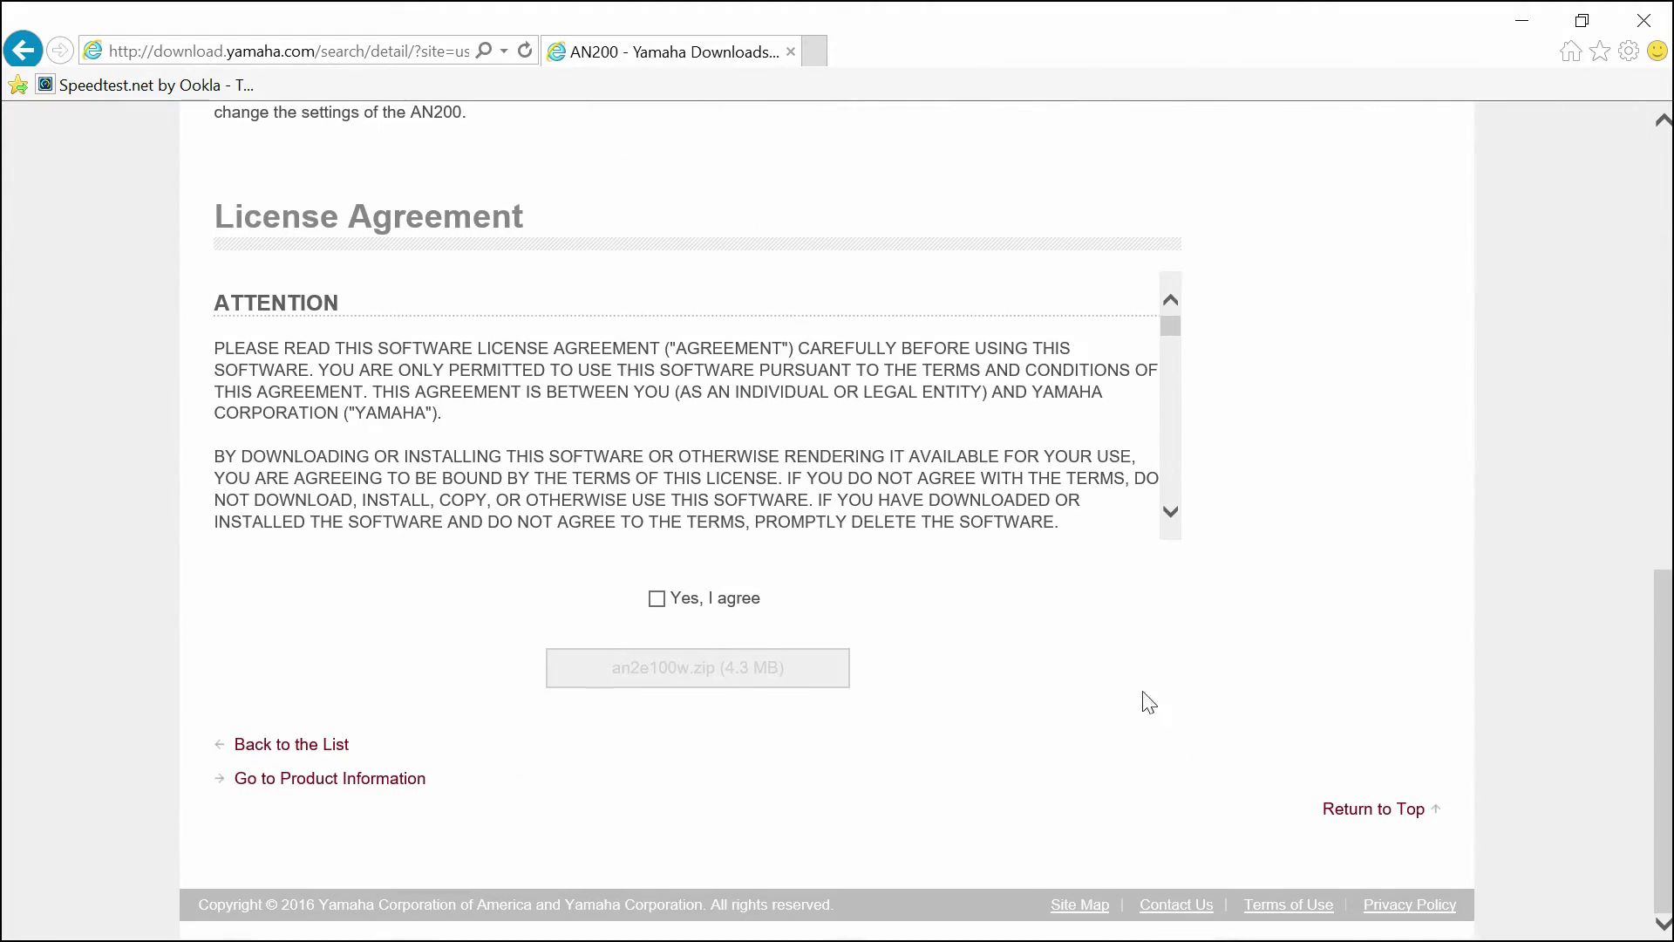
pyautogui.click(657, 600)
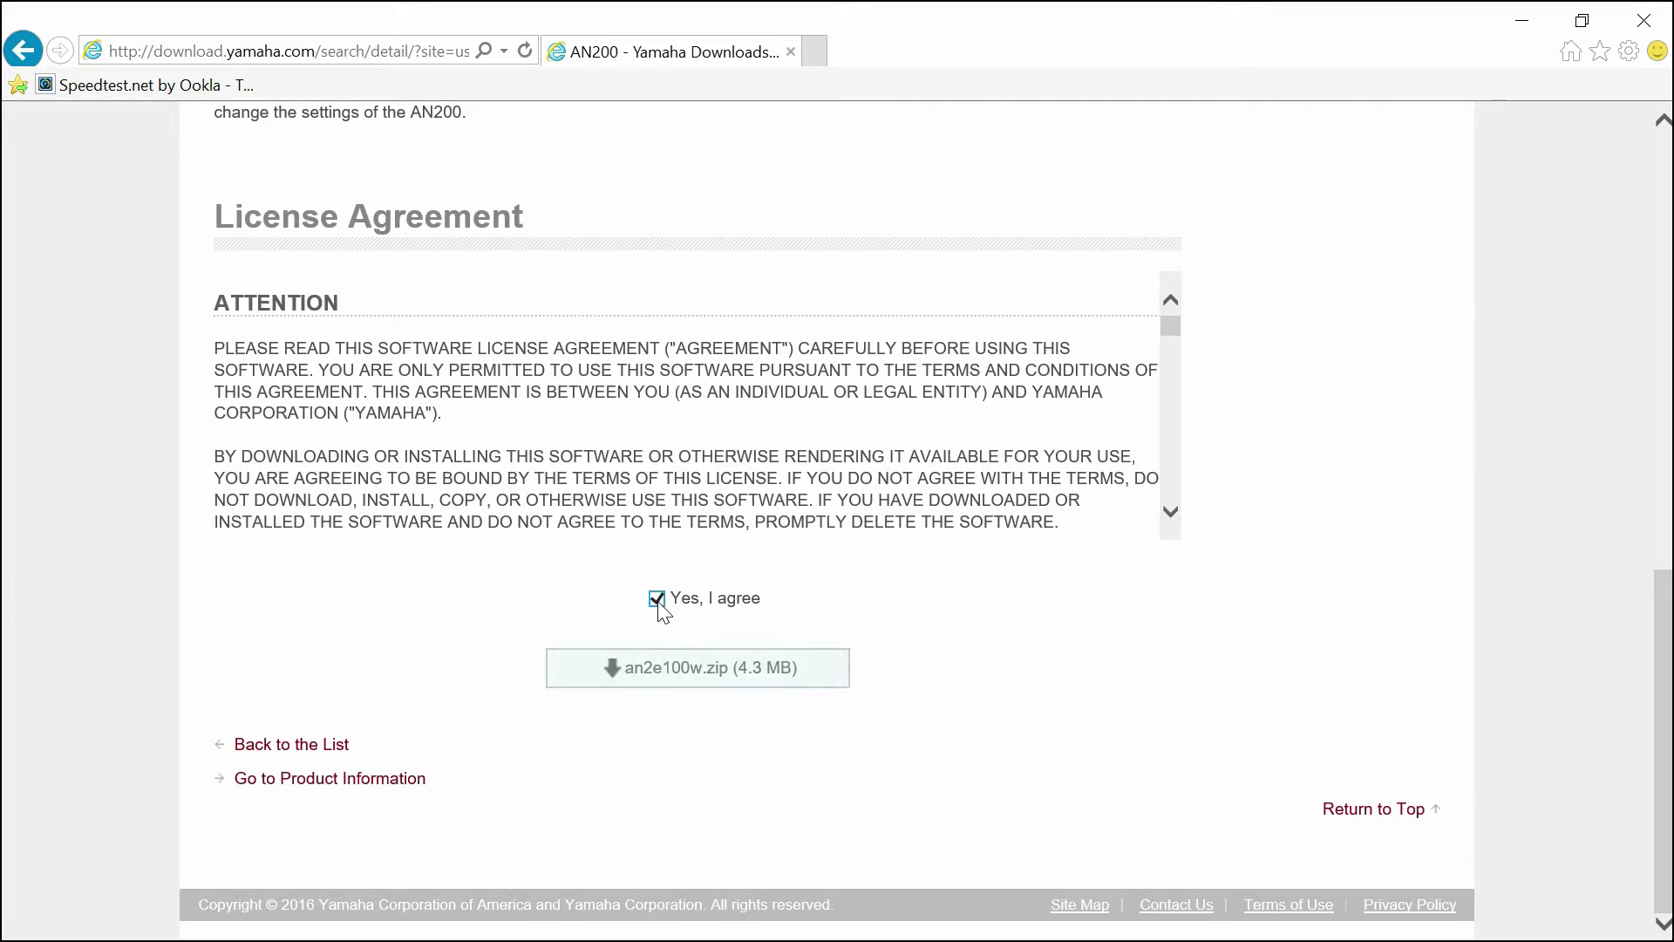
pyautogui.click(685, 679)
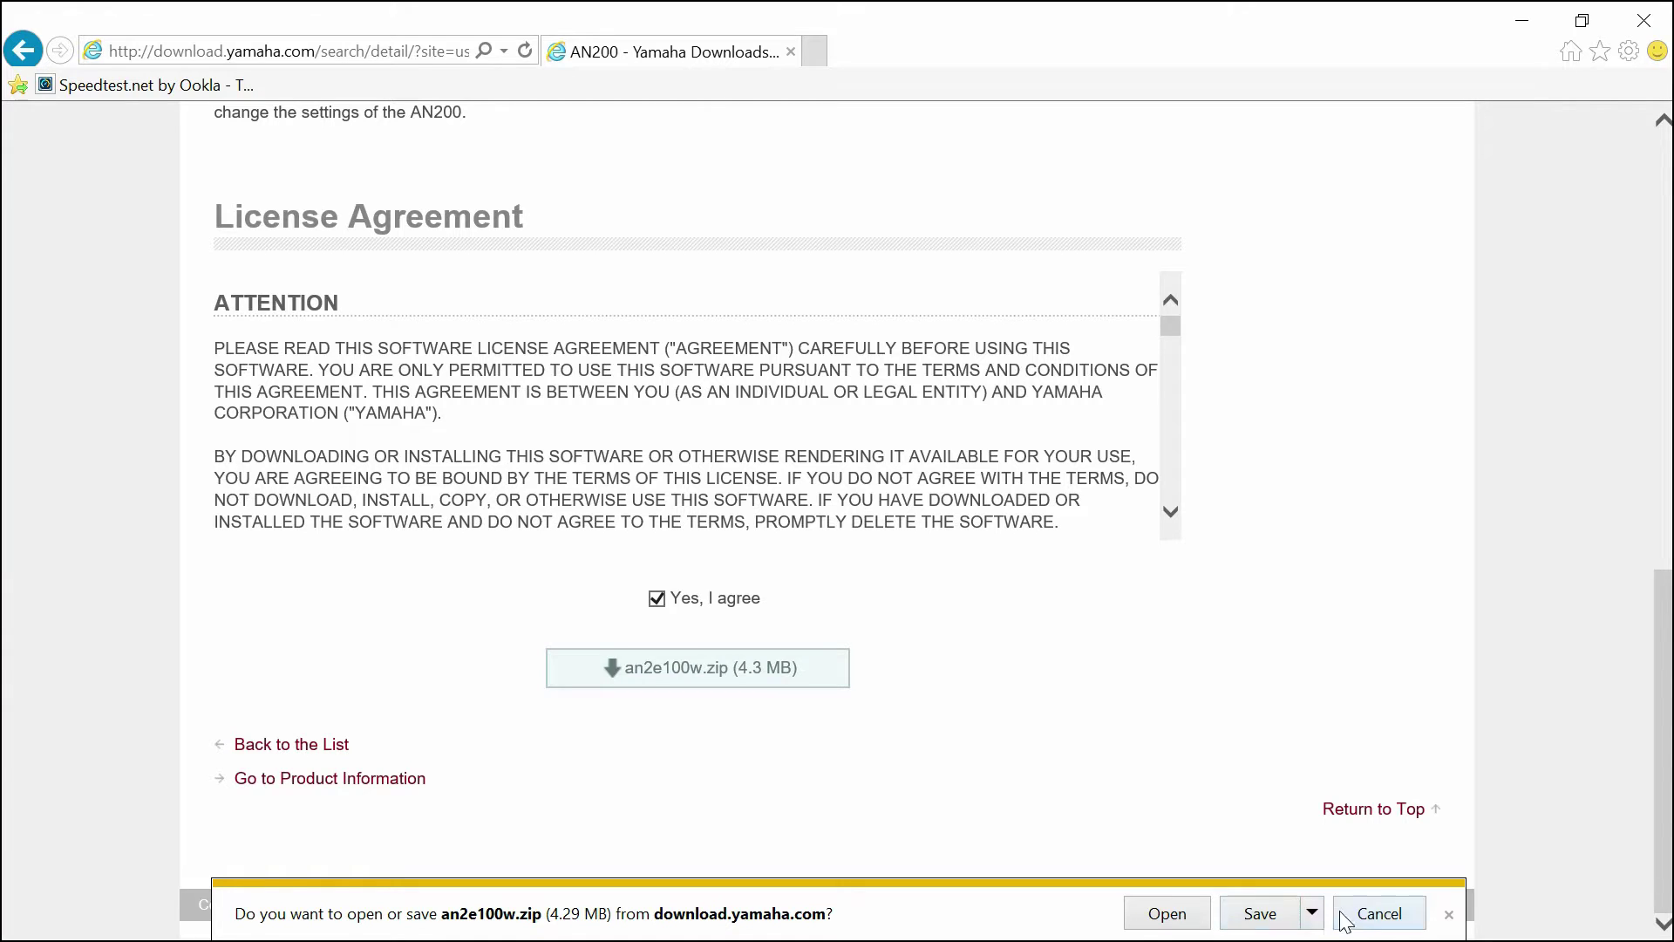
# Step: Save an2e100w.zip to the Desktop using Save as
pyautogui.click(1312, 914)
pyautogui.click(1358, 887)
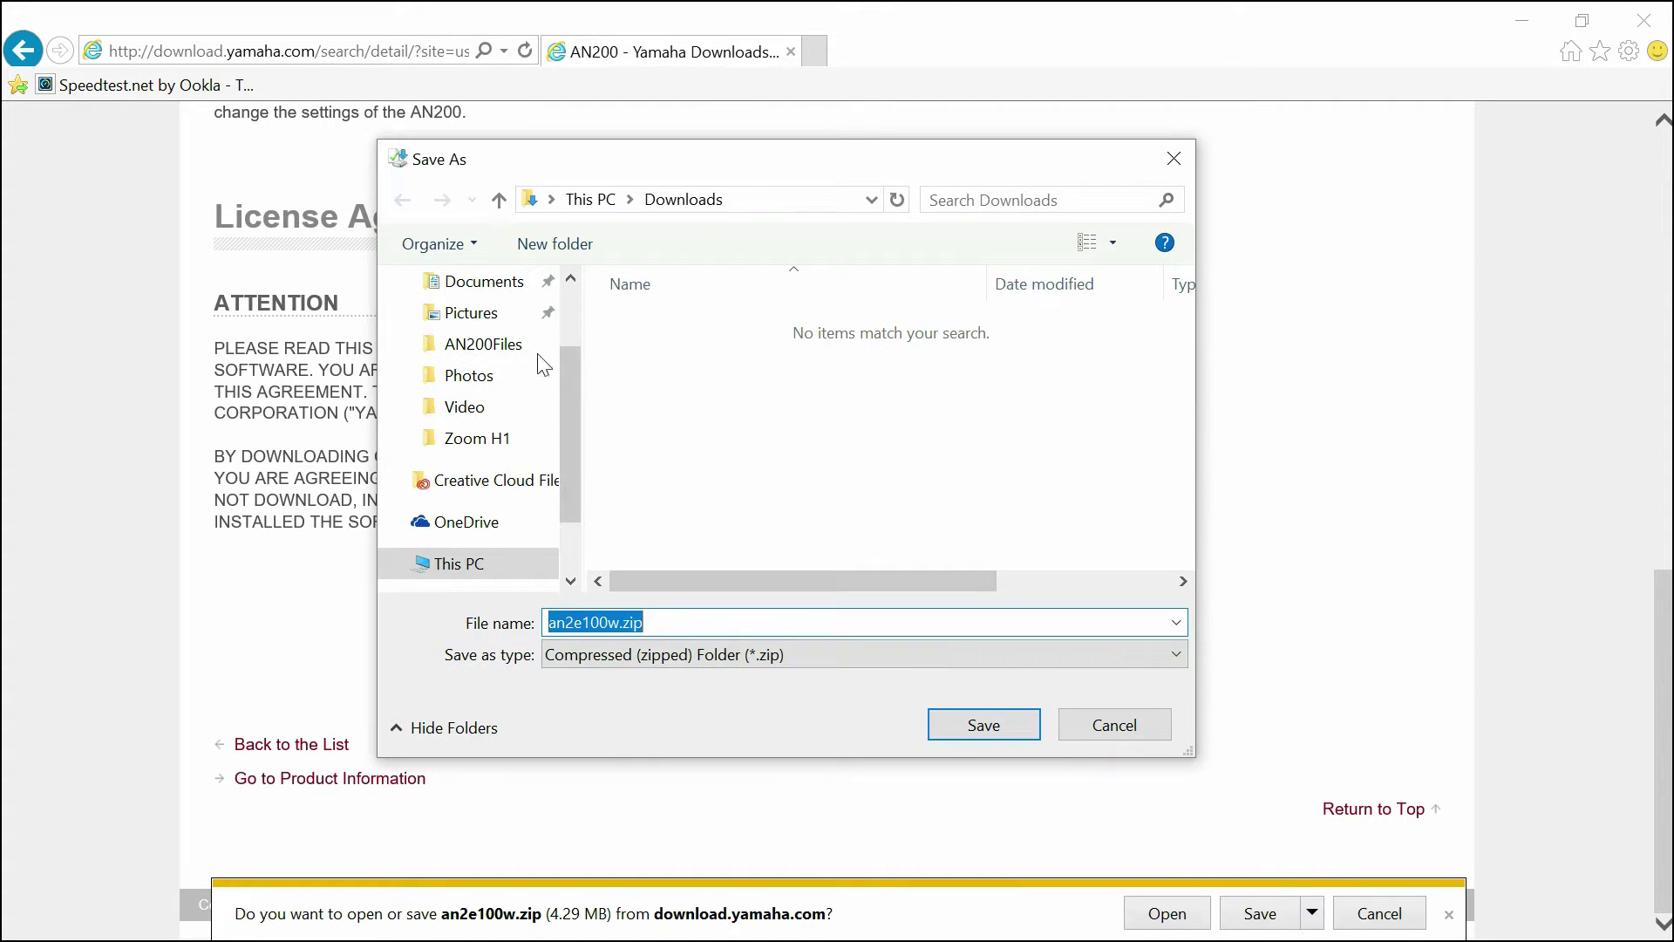
pyautogui.moveTo(569, 401); pyautogui.dragTo(572, 337)
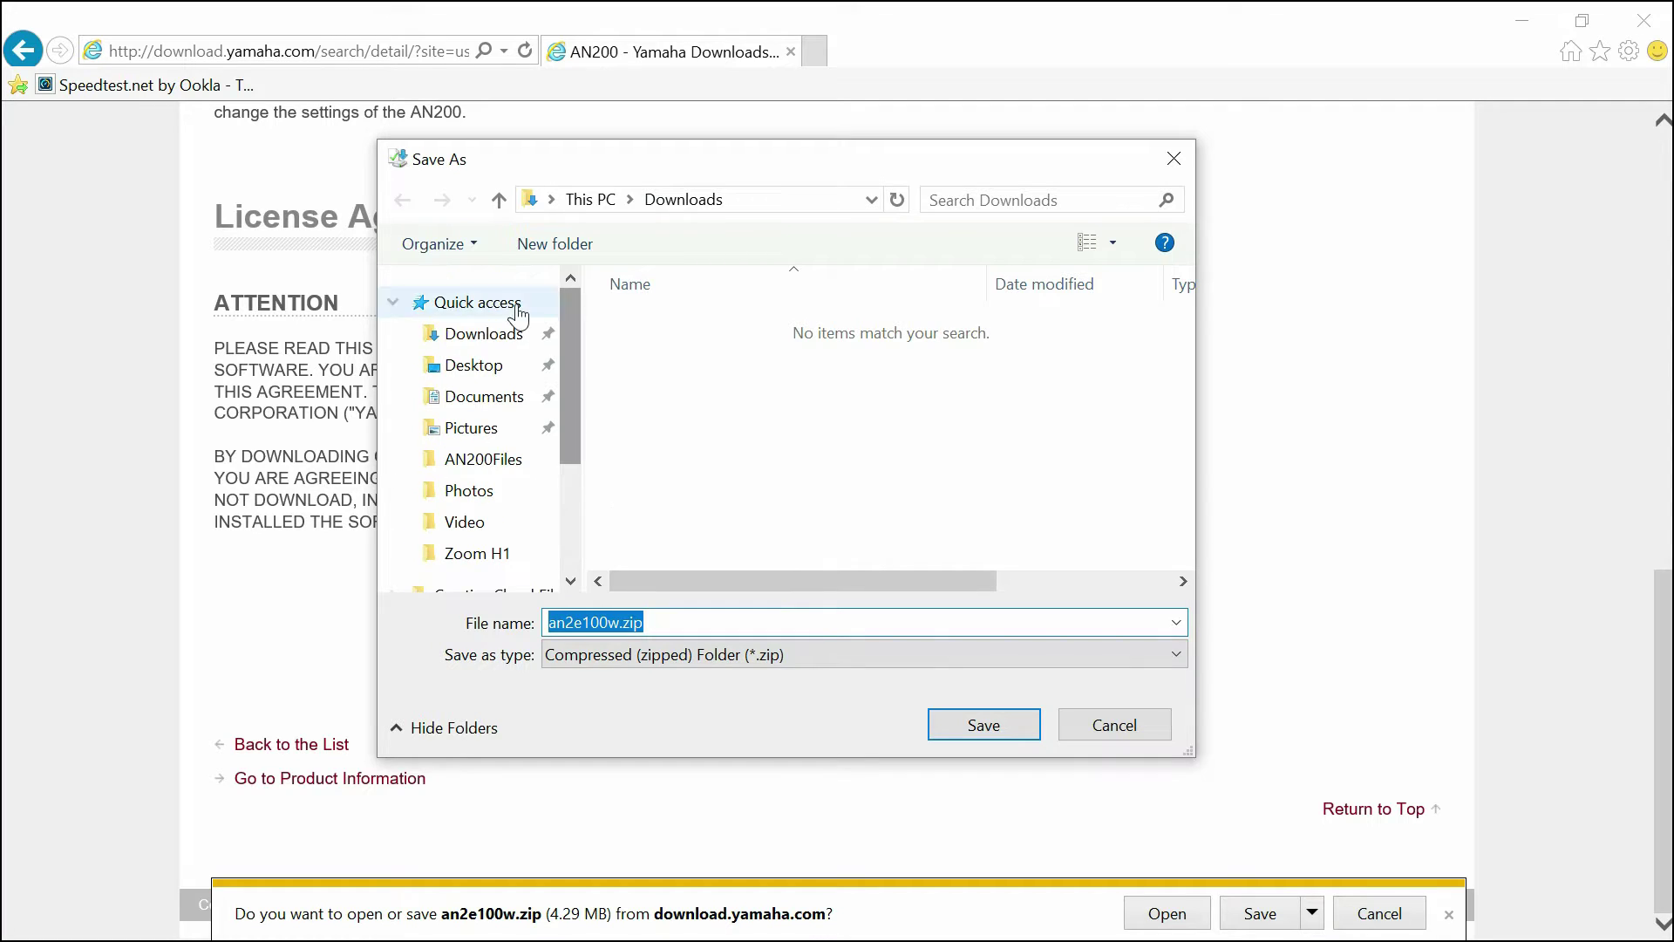
pyautogui.click(481, 366)
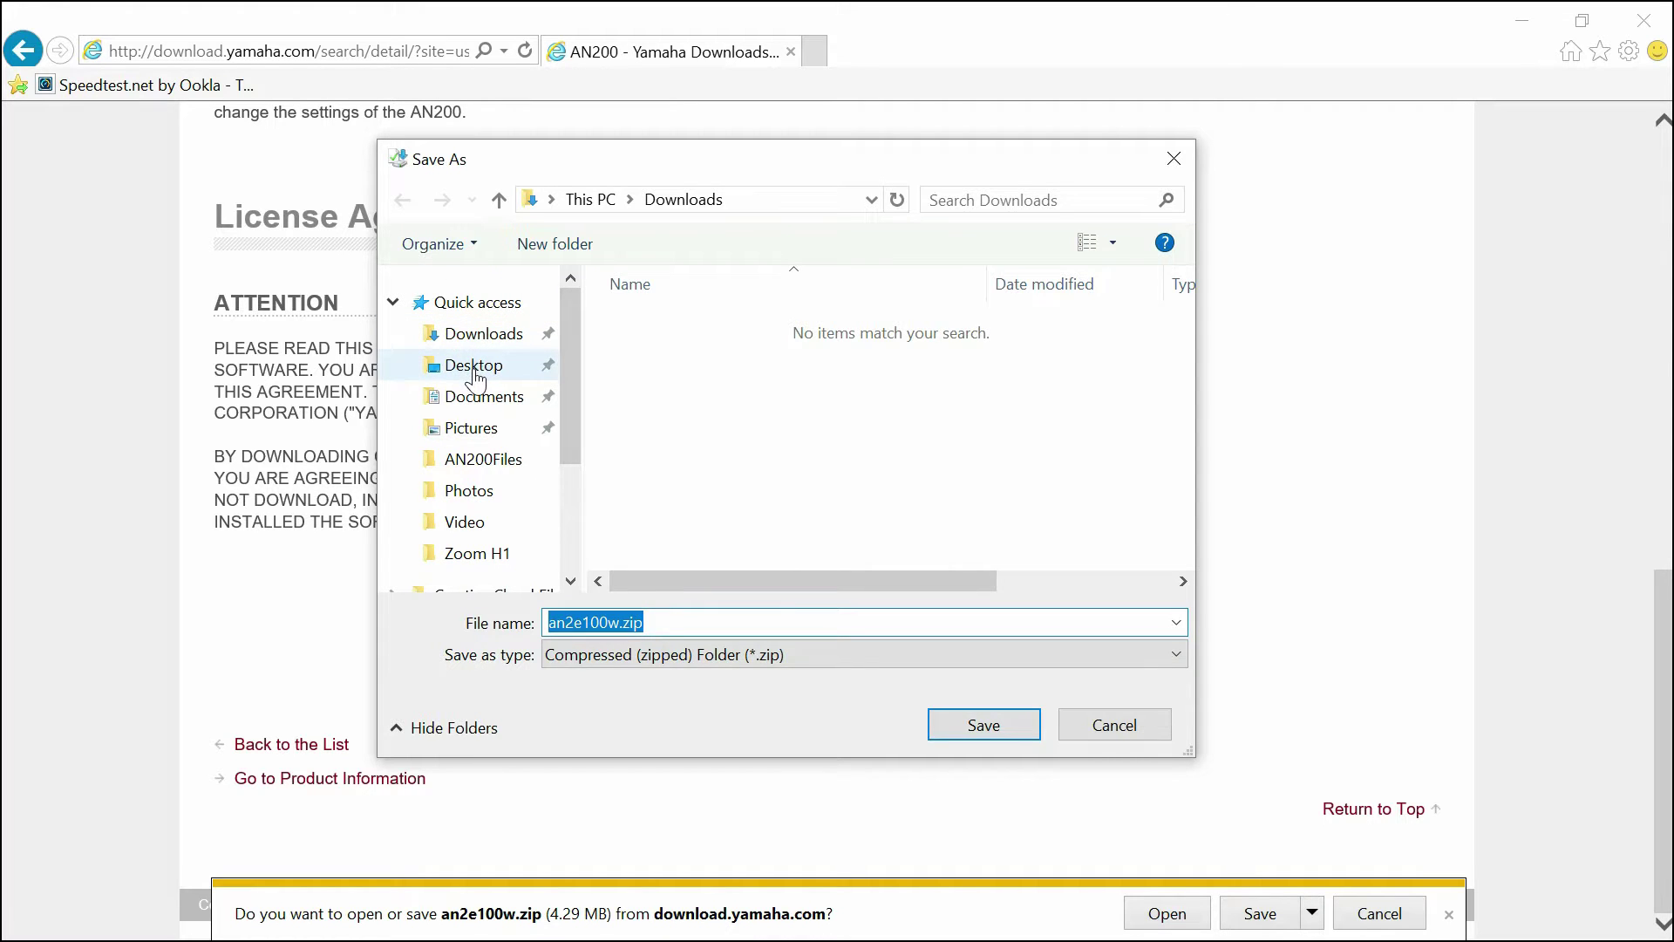
pyautogui.click(970, 727)
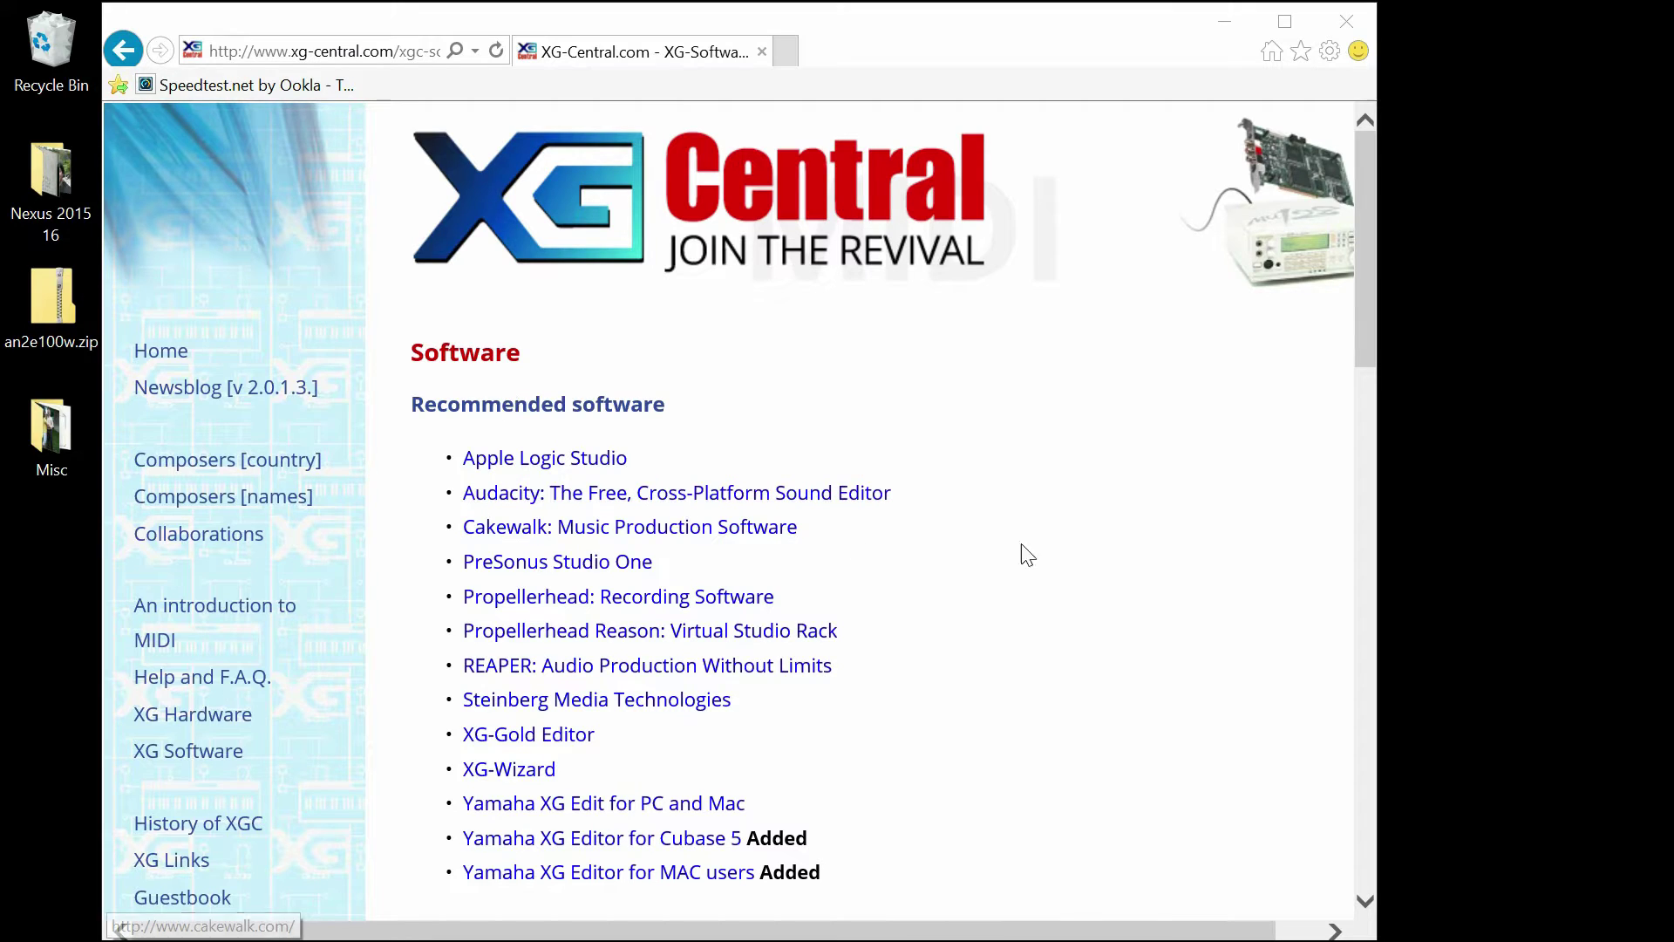
# Step: Save XG-Works_307E.rar from the Tools section to the Desktop, then close the XG-Central window
pyautogui.moveTo(1363, 342); pyautogui.dragTo(1351, 557)
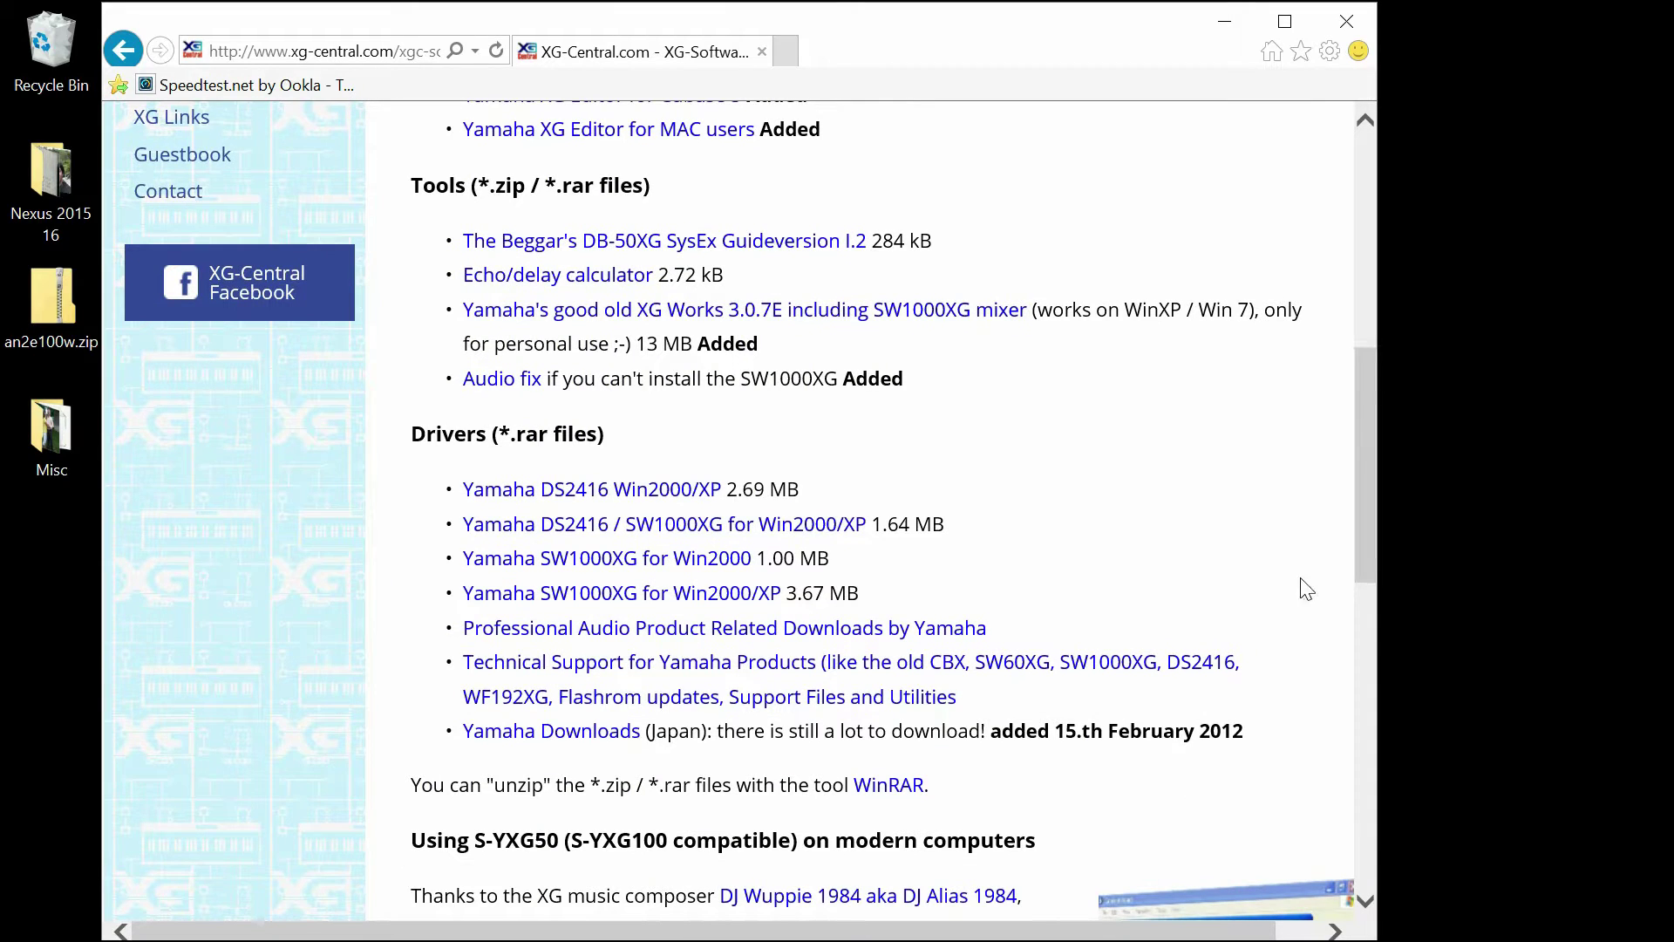
pyautogui.click(631, 317)
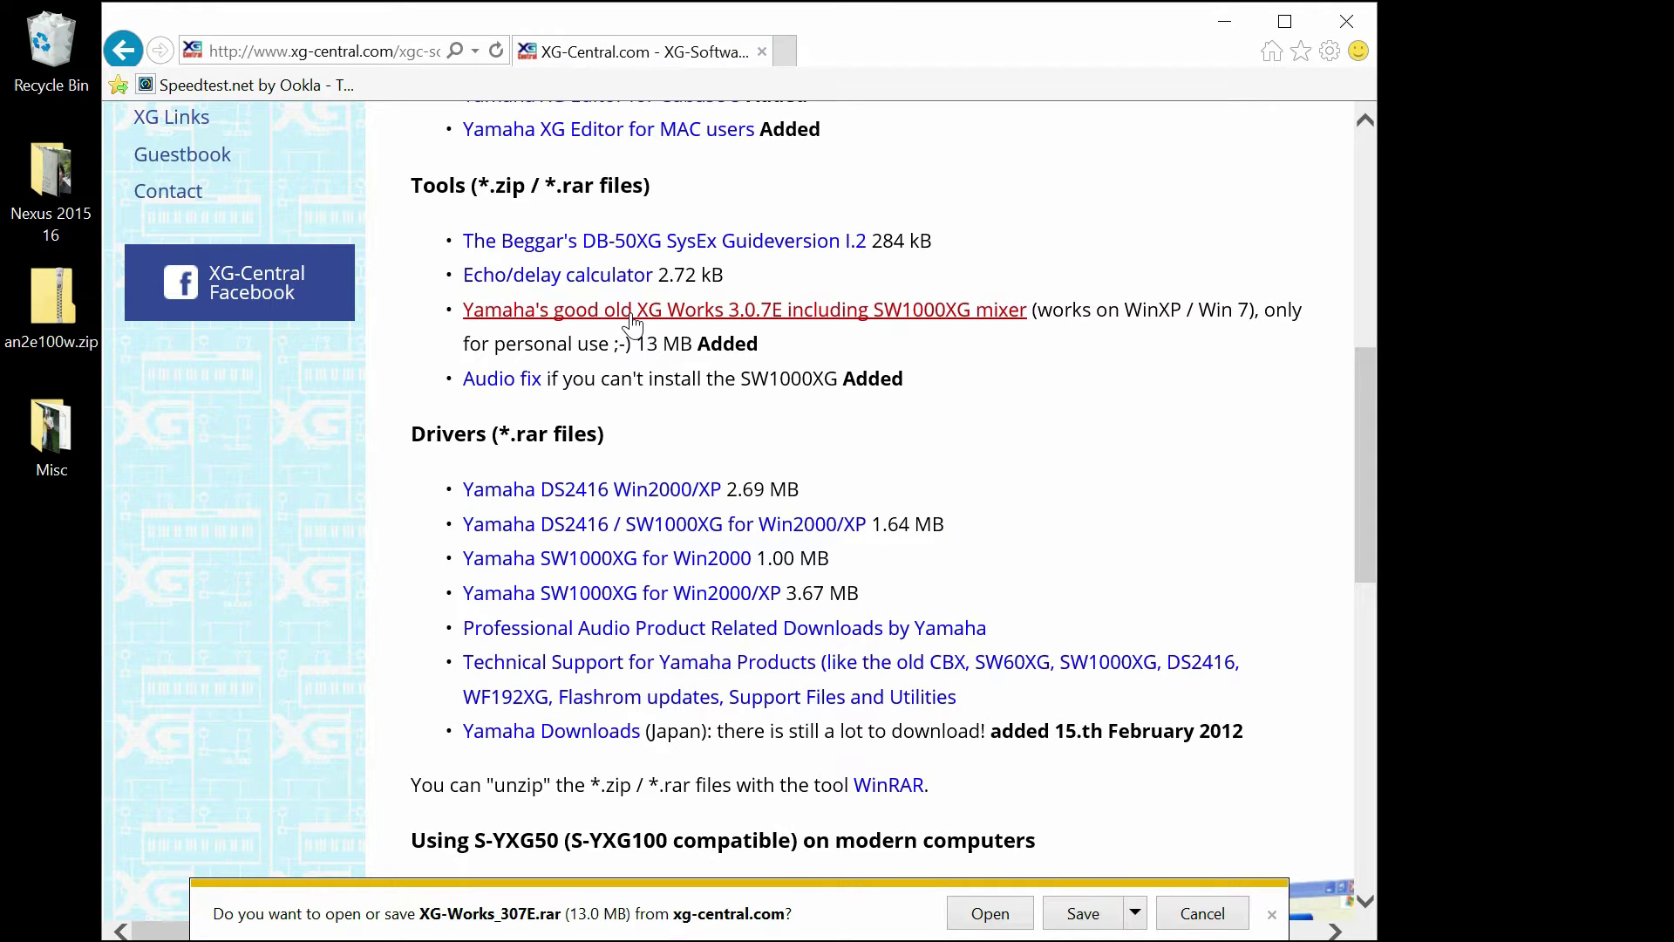
pyautogui.click(1135, 913)
pyautogui.click(1210, 886)
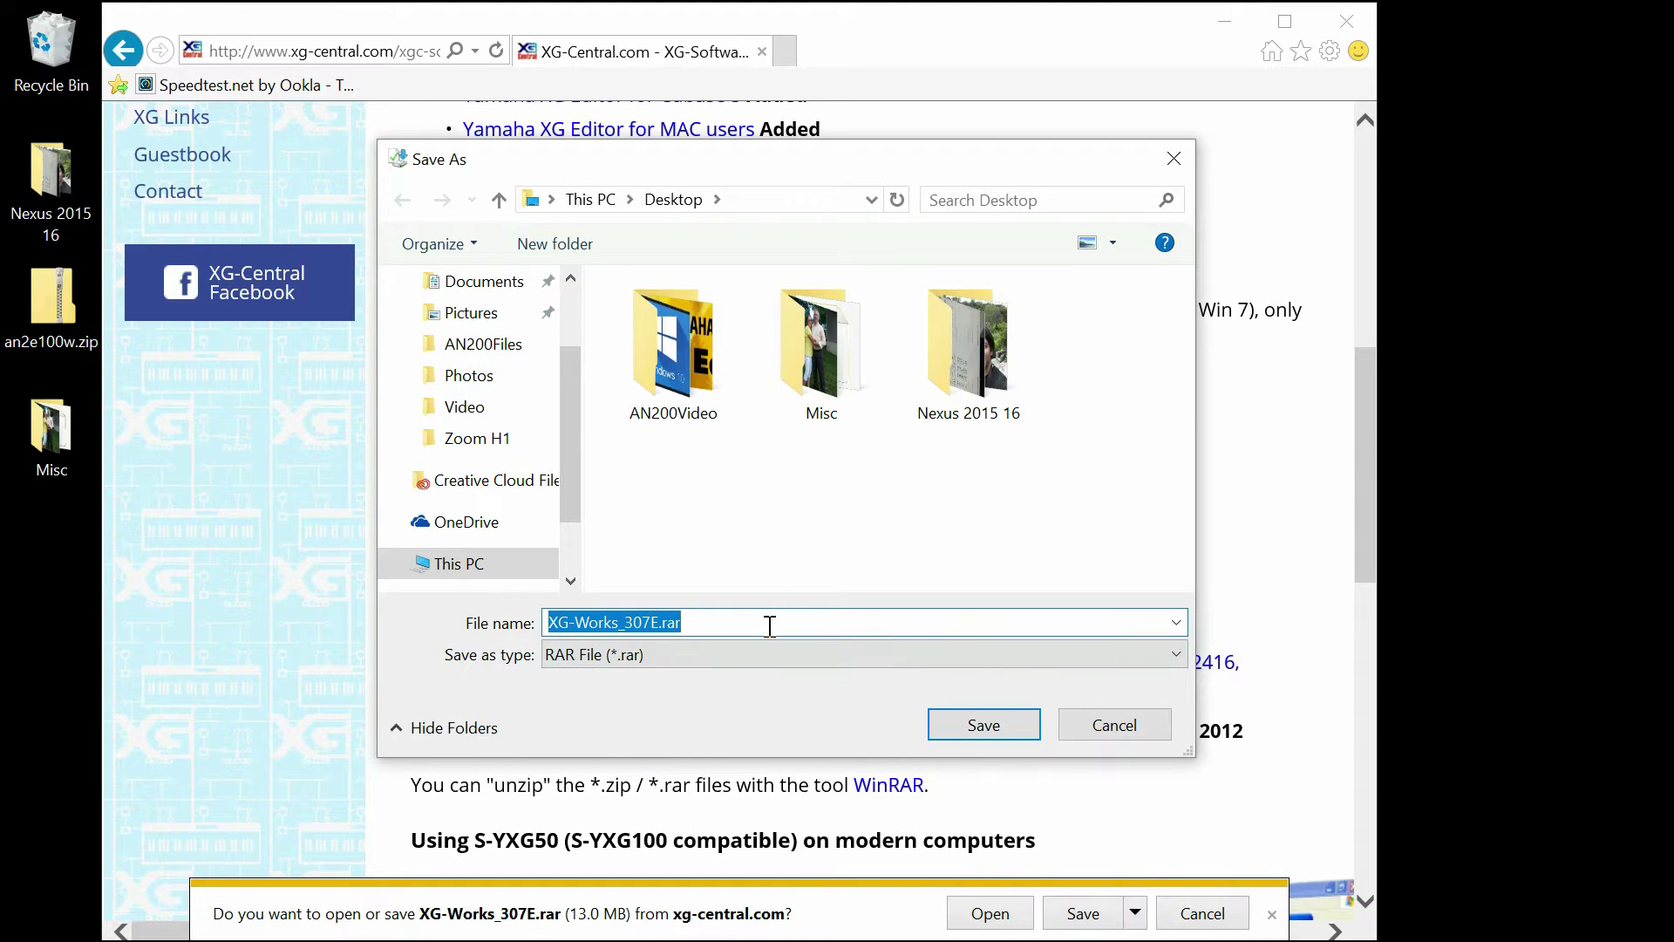
pyautogui.click(971, 724)
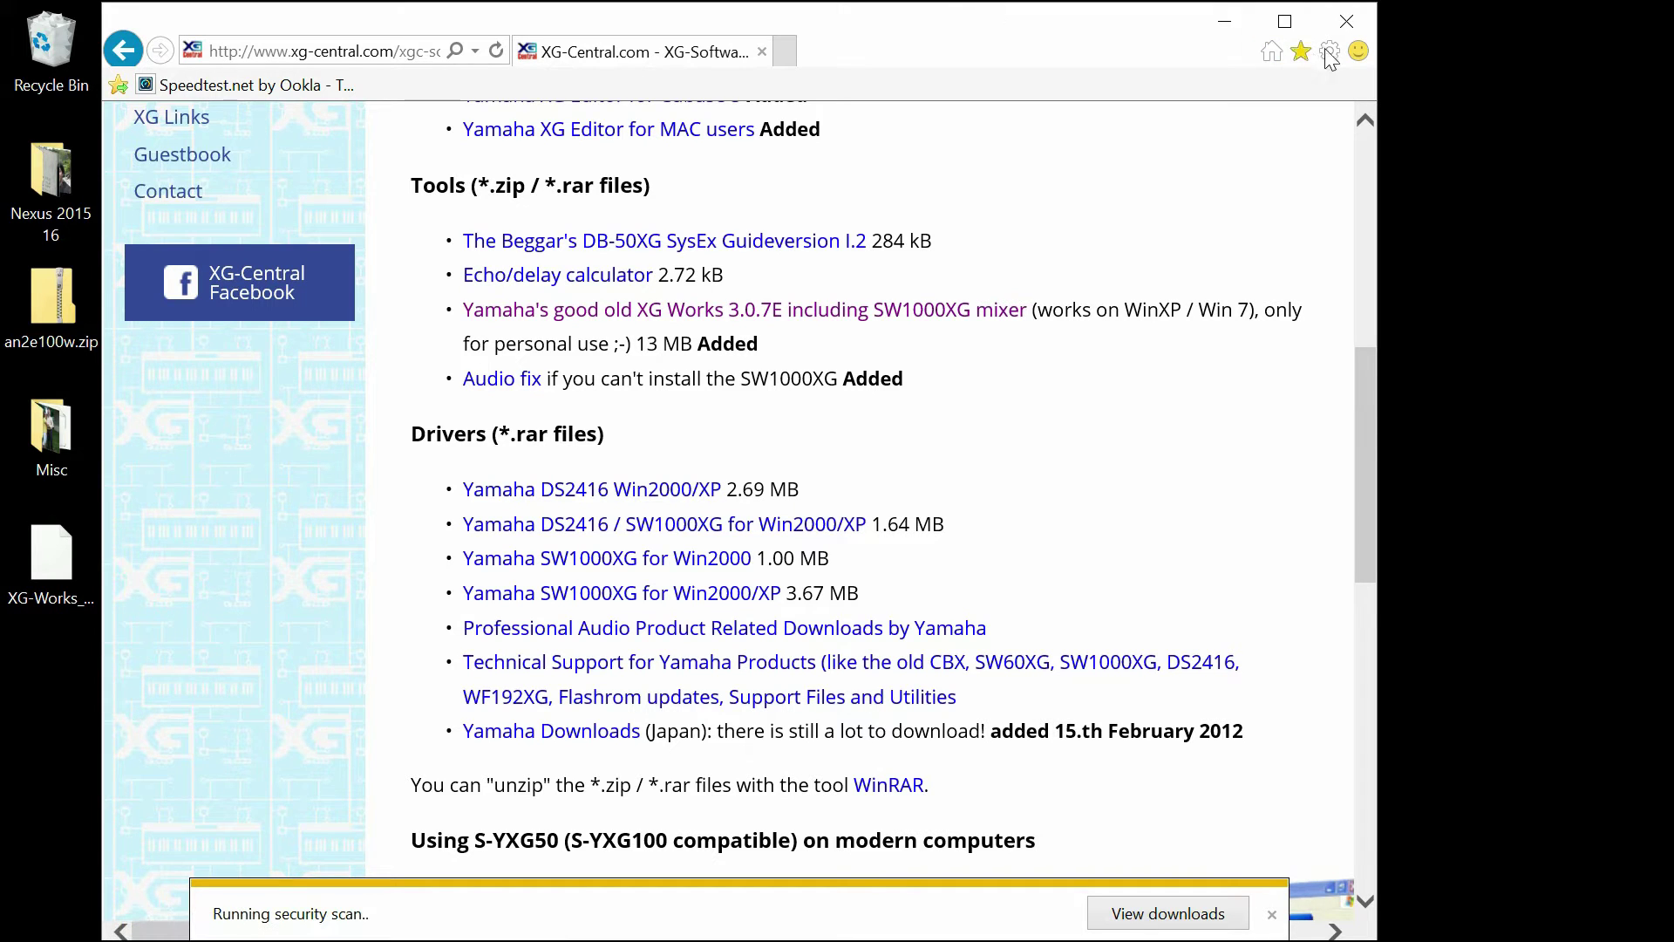
pyautogui.click(1343, 25)
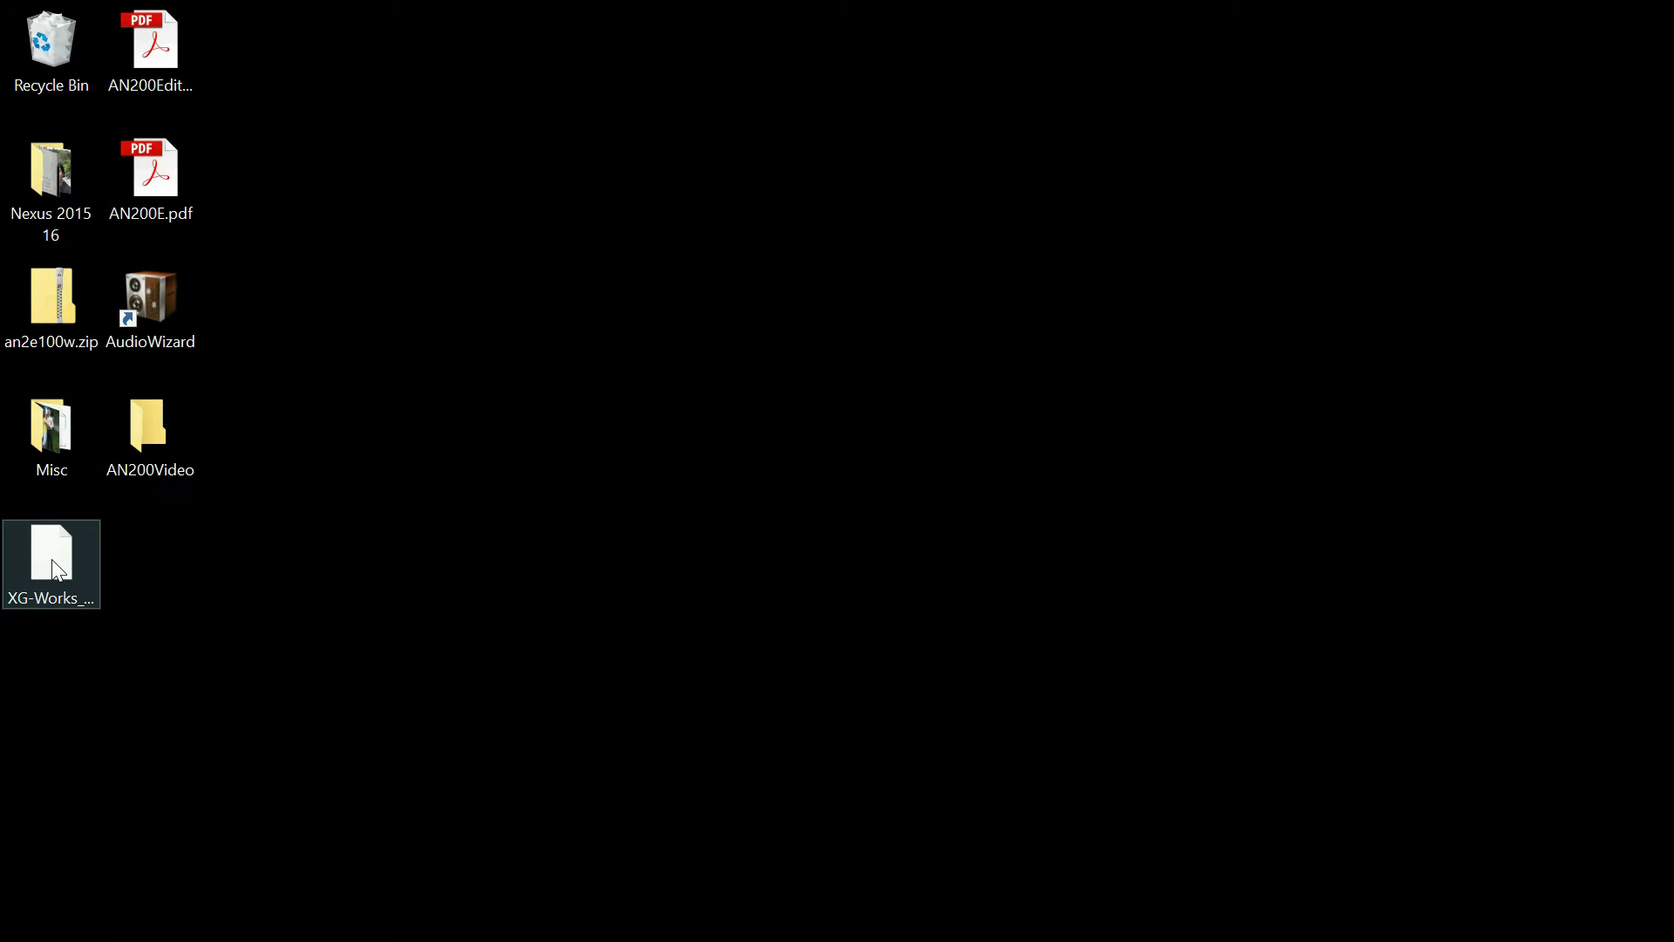
# Step: Extract XG-Works_307E.rar onto the Desktop with 7-Zip's Extract Here
pyautogui.rightClick(52, 559)
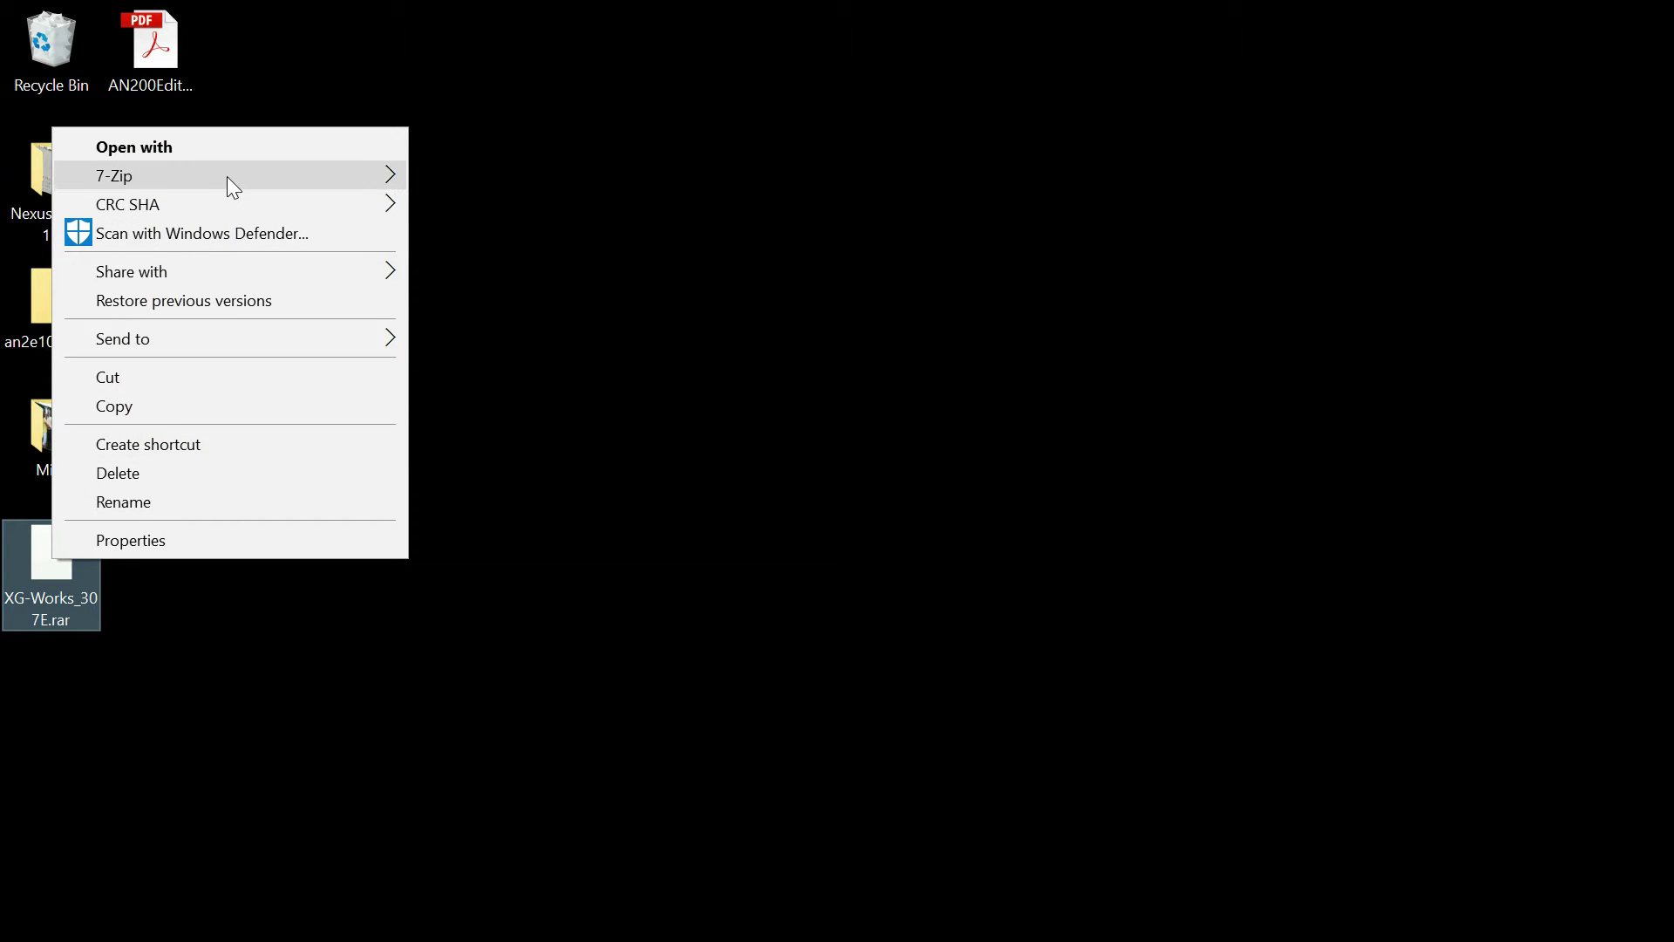
pyautogui.moveTo(226, 176)
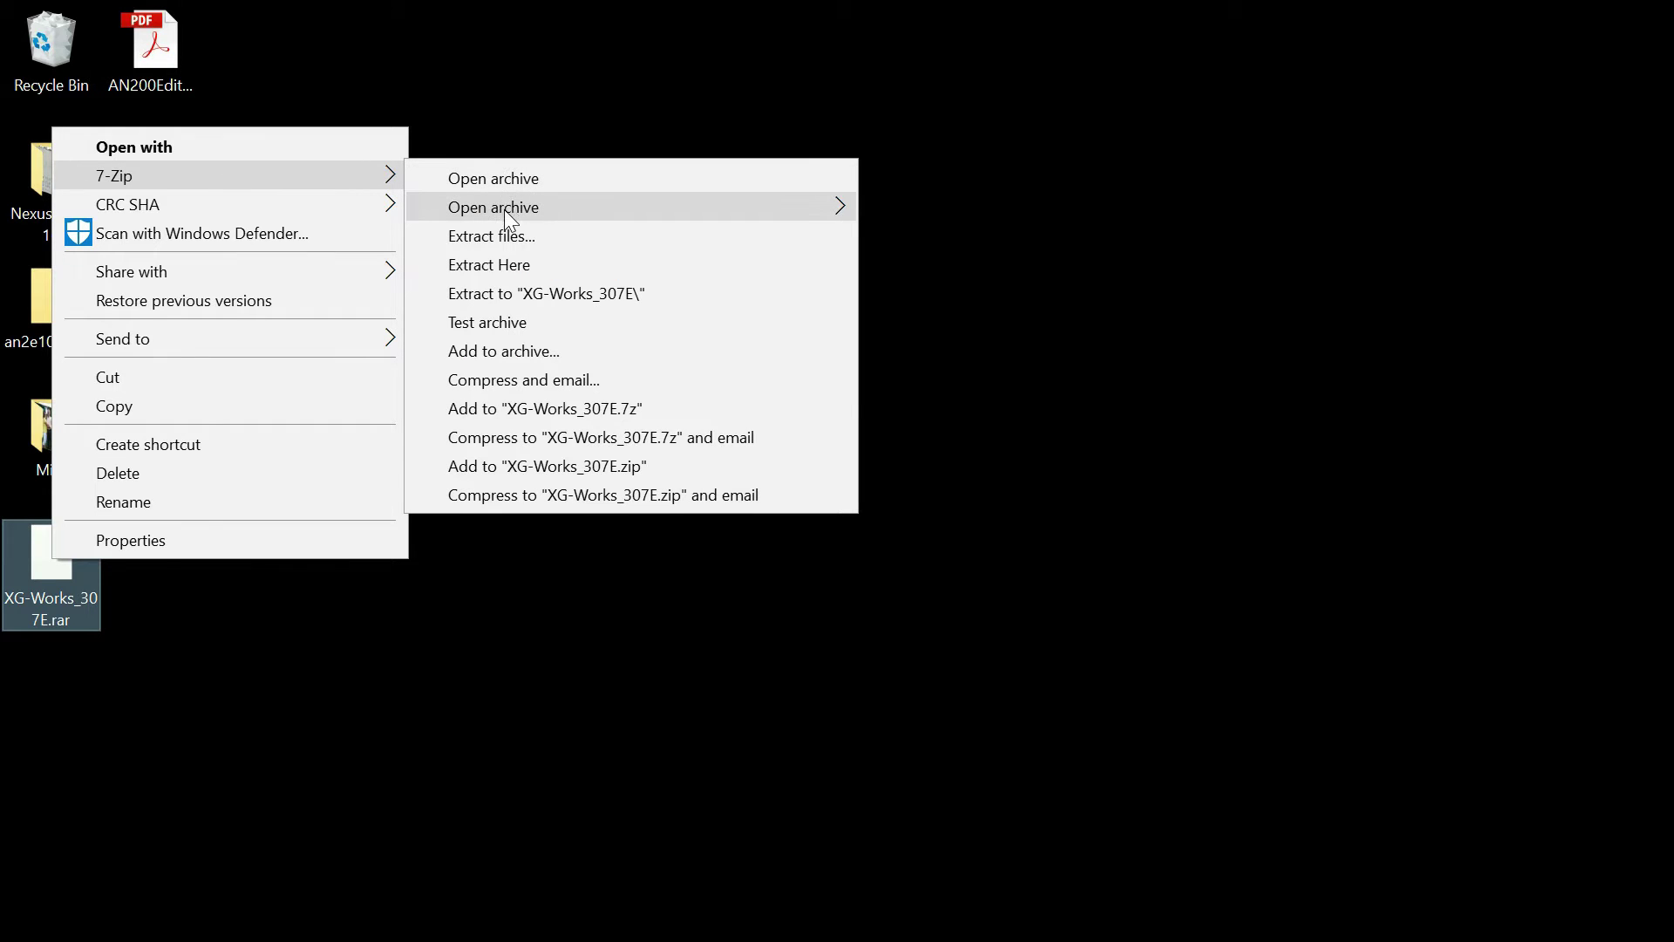
pyautogui.click(509, 268)
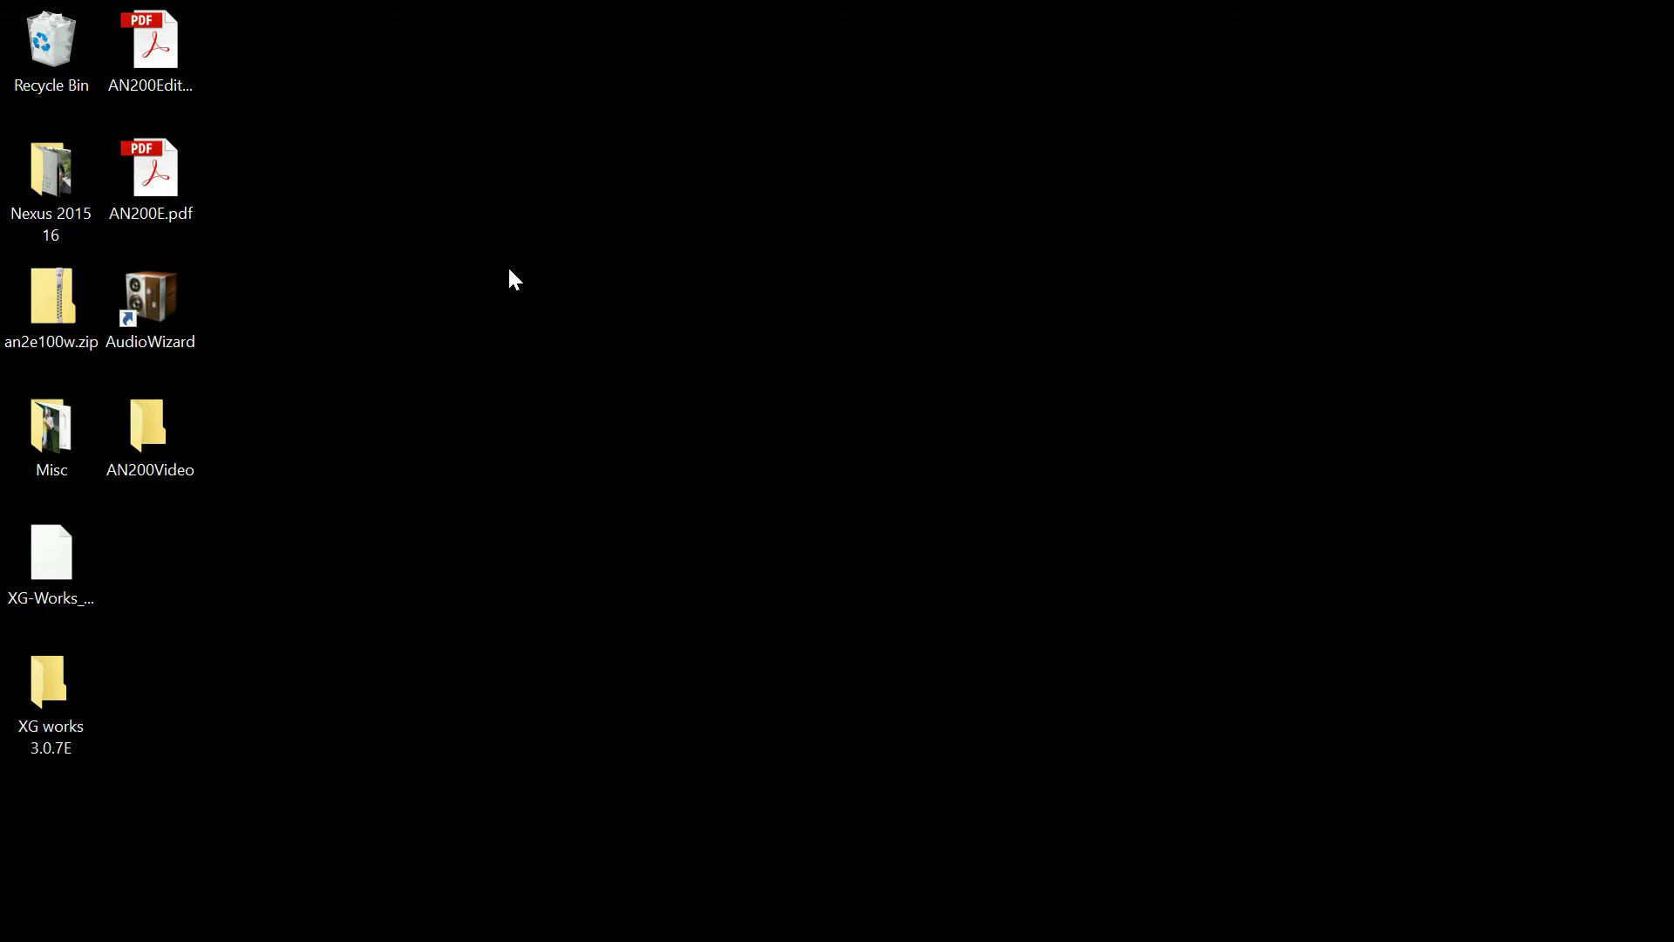
# Step: Extract all of an2e100w.zip into the default an2e100w folder on the Desktop
pyautogui.rightClick(54, 310)
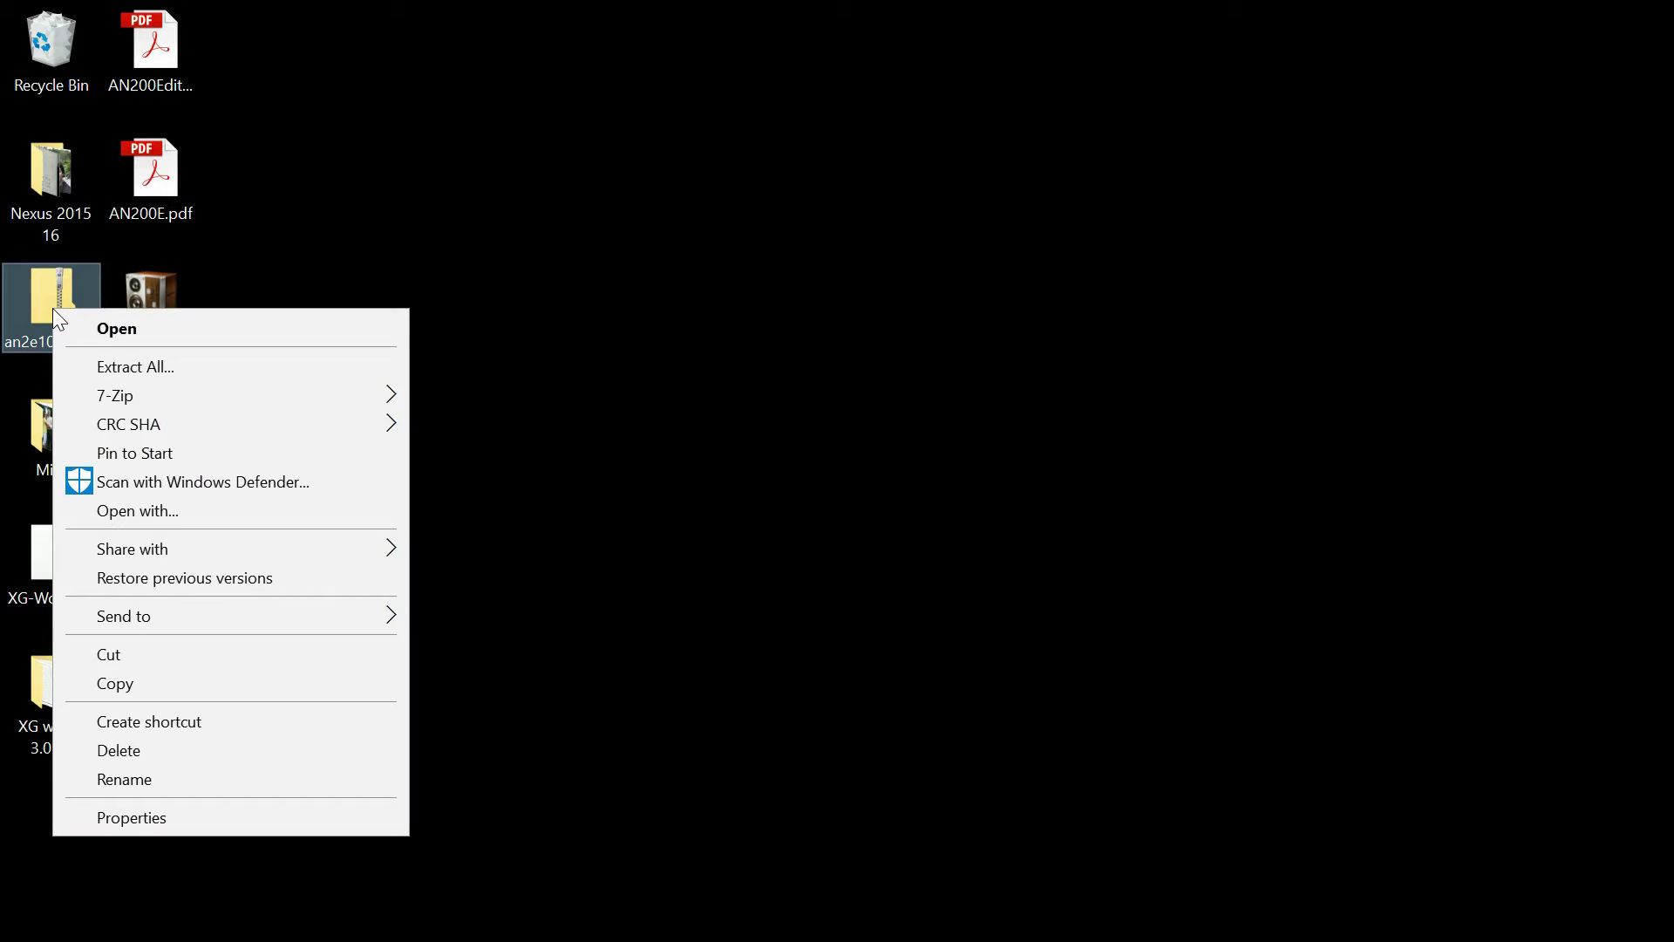
pyautogui.click(146, 373)
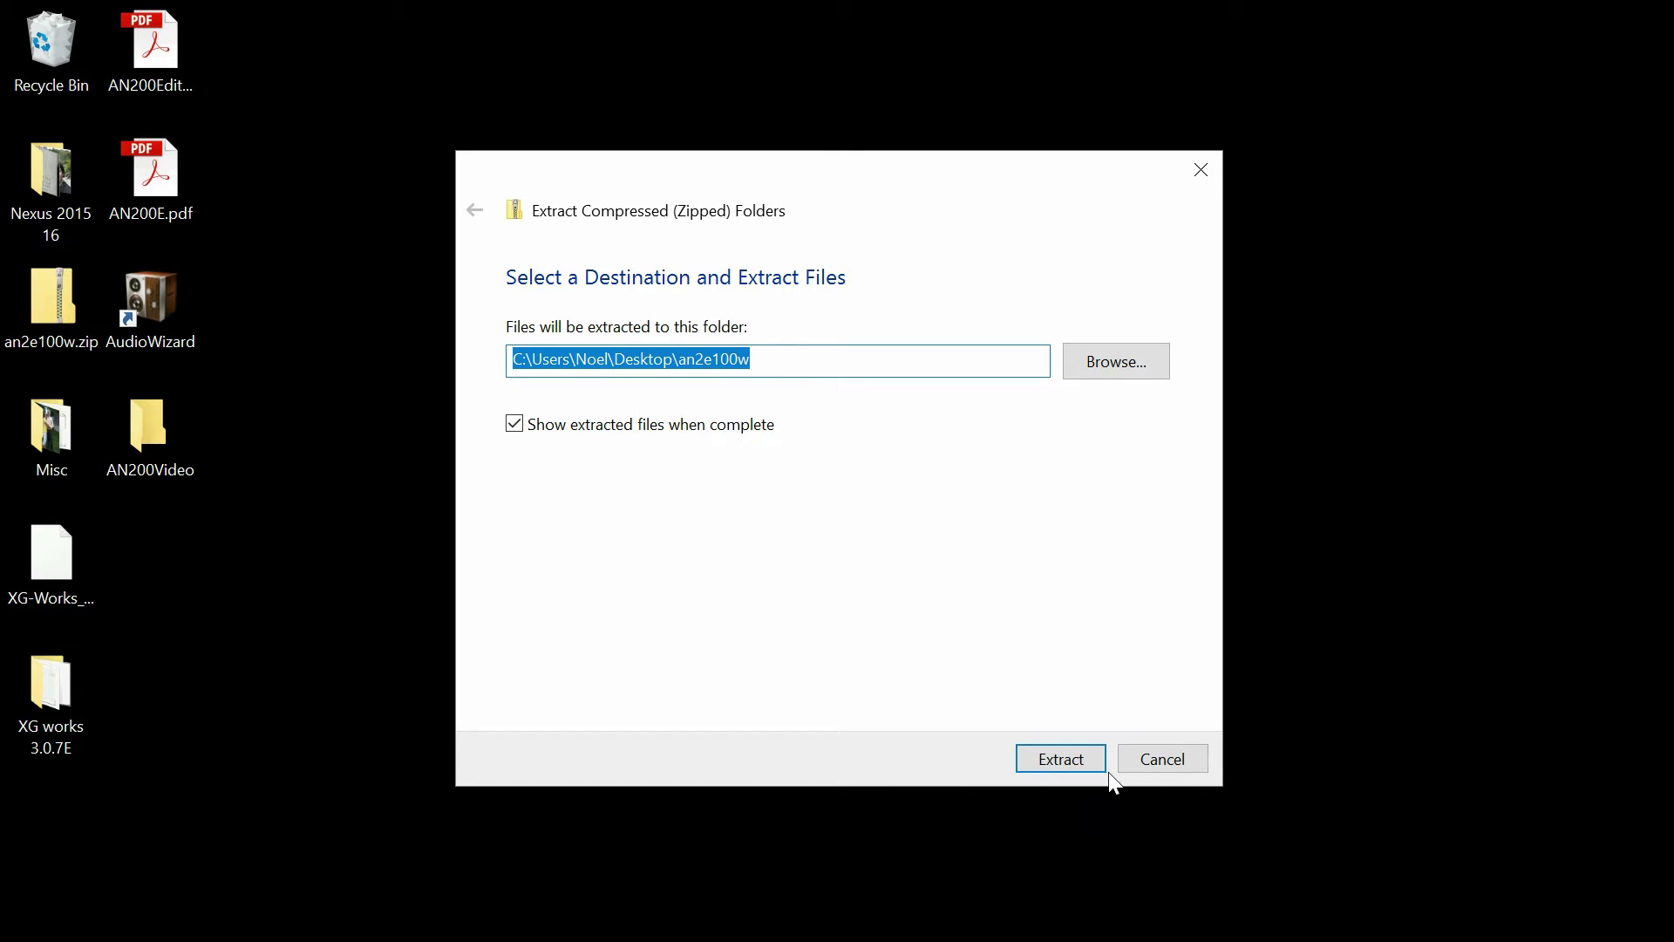
pyautogui.click(1083, 760)
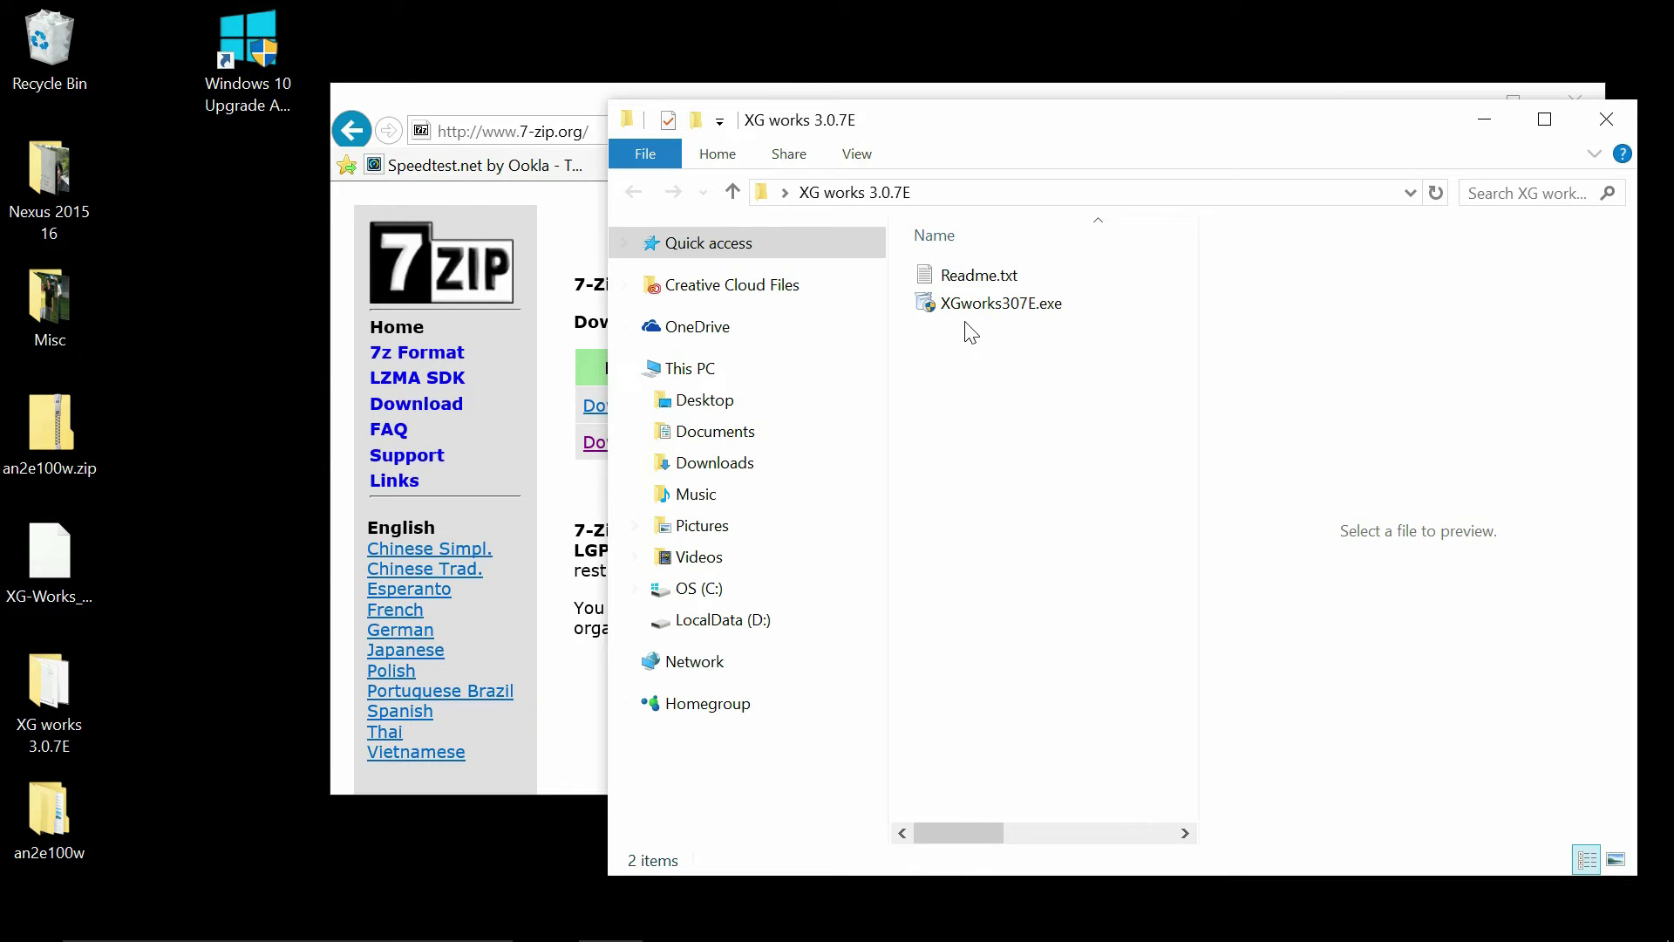
# Step: Set XGworks307E.exe to Windows 98 / Windows Me compatibility mode and apply the change
pyautogui.click(965, 307)
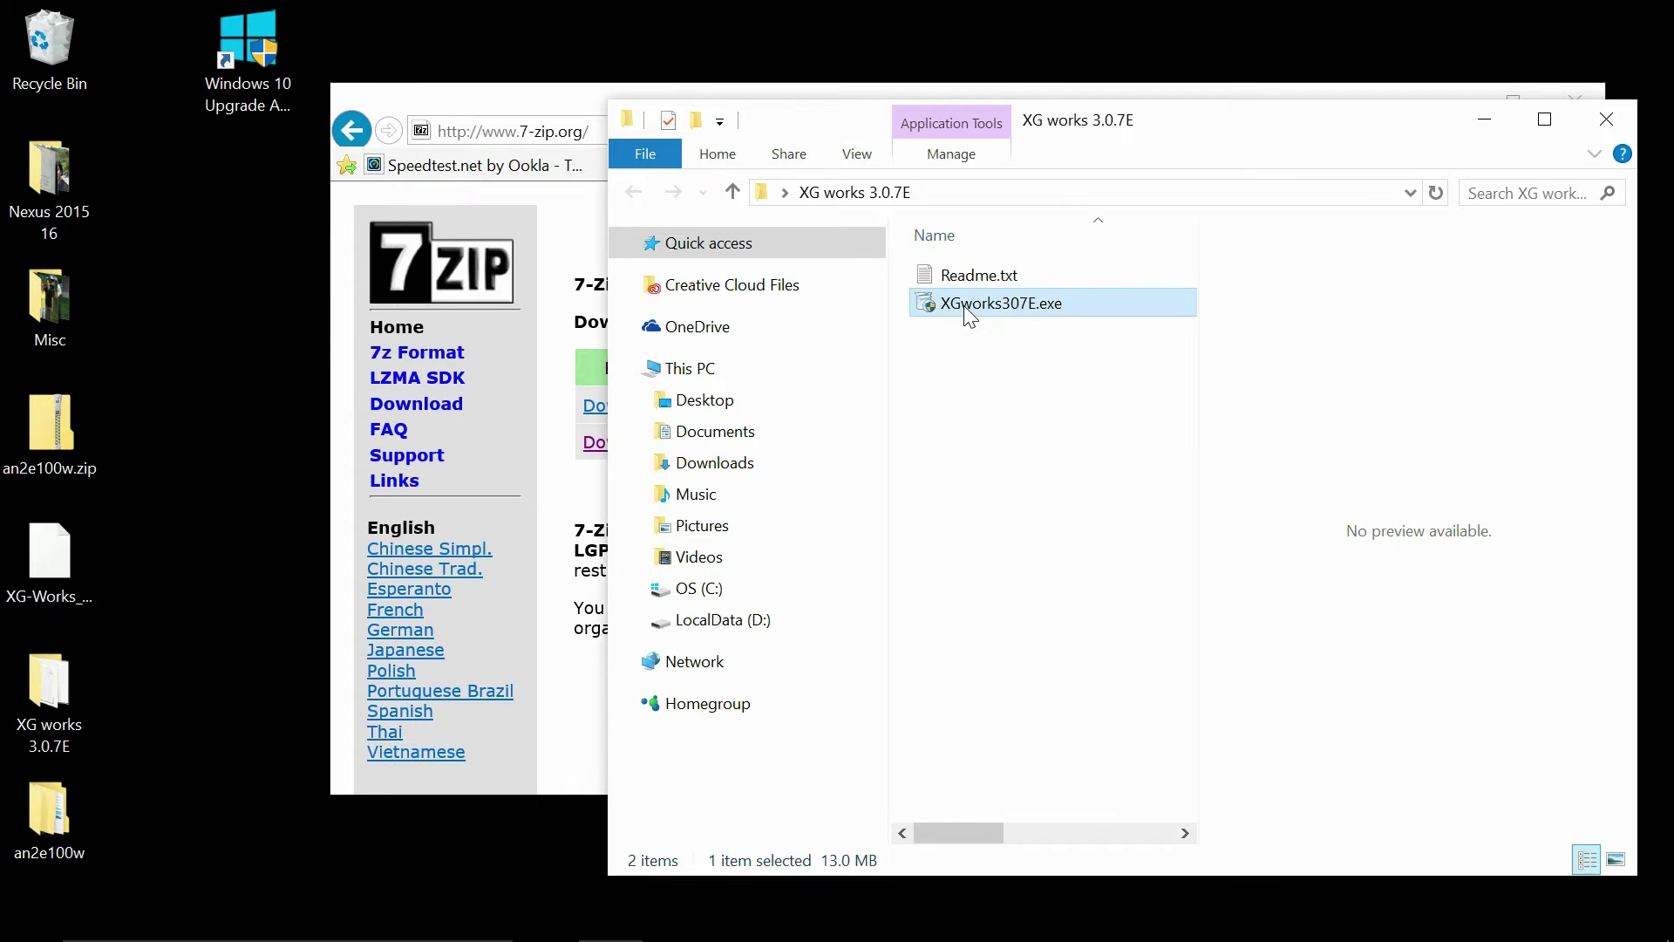
pyautogui.rightClick(965, 307)
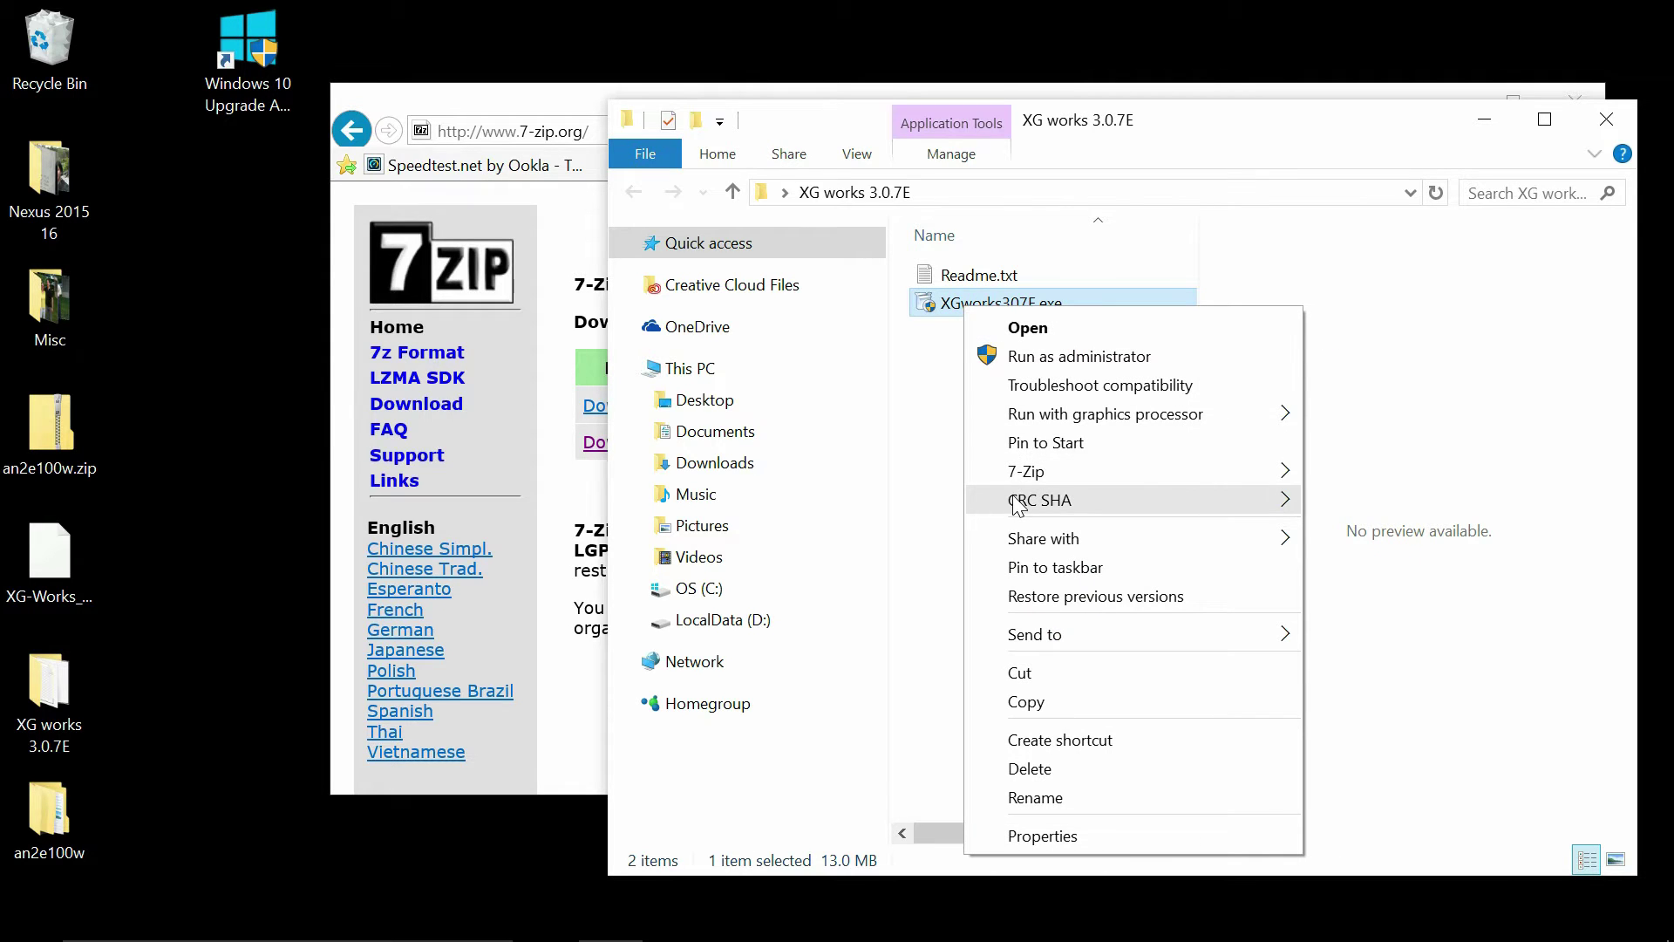
pyautogui.moveTo(1017, 504)
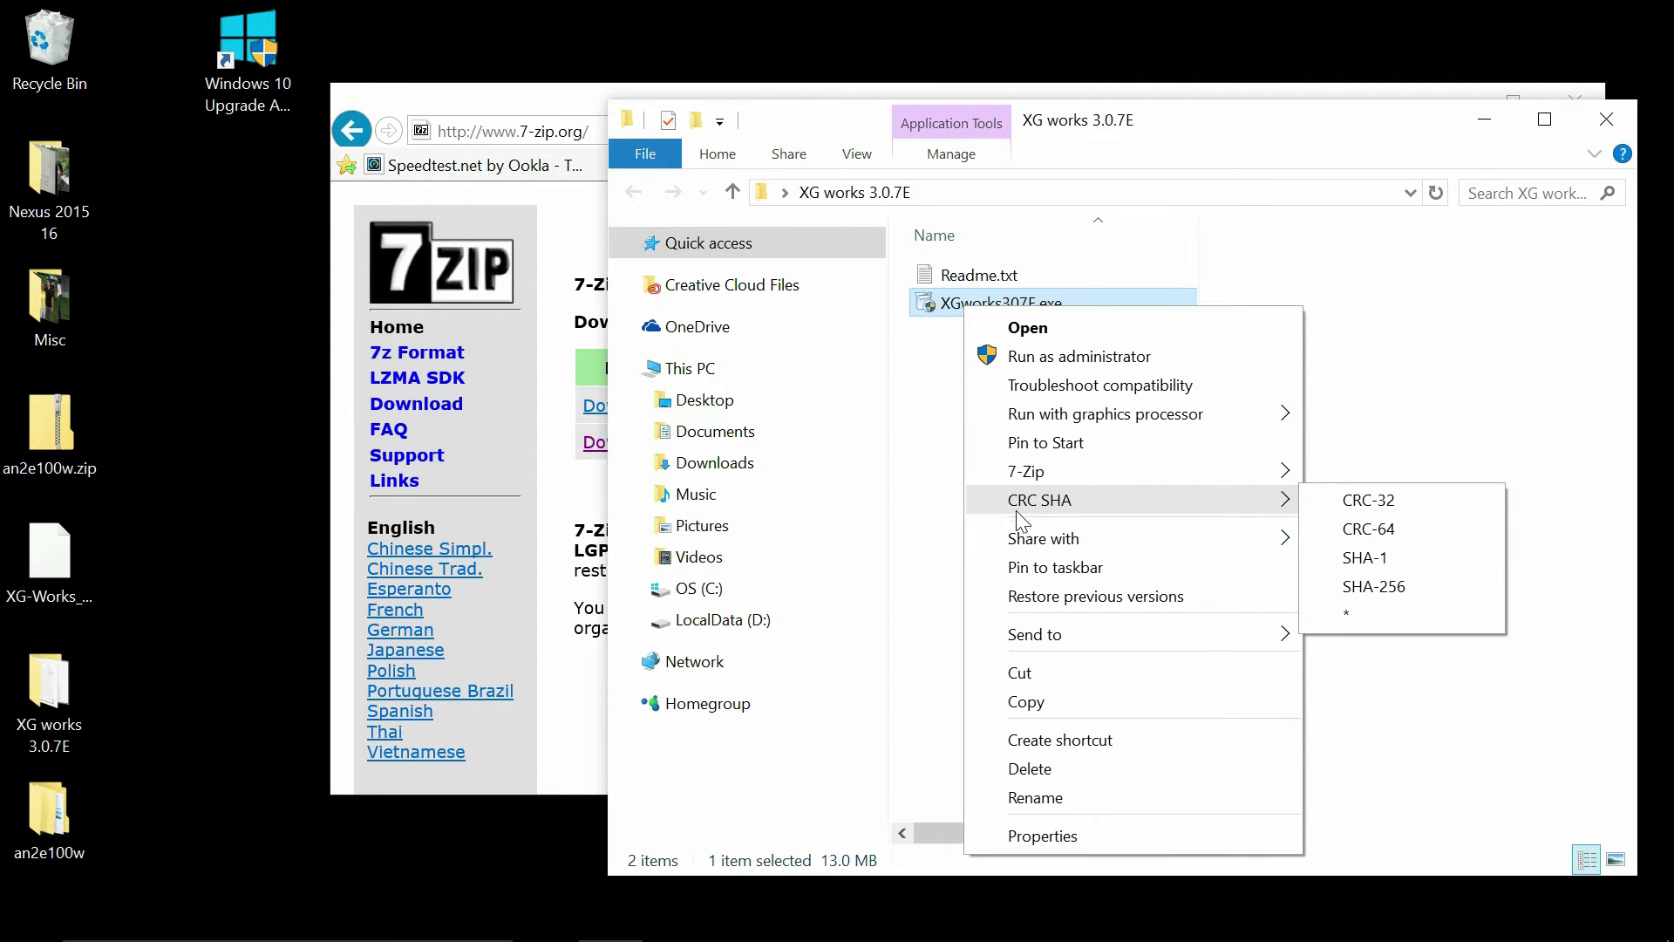
pyautogui.click(1043, 837)
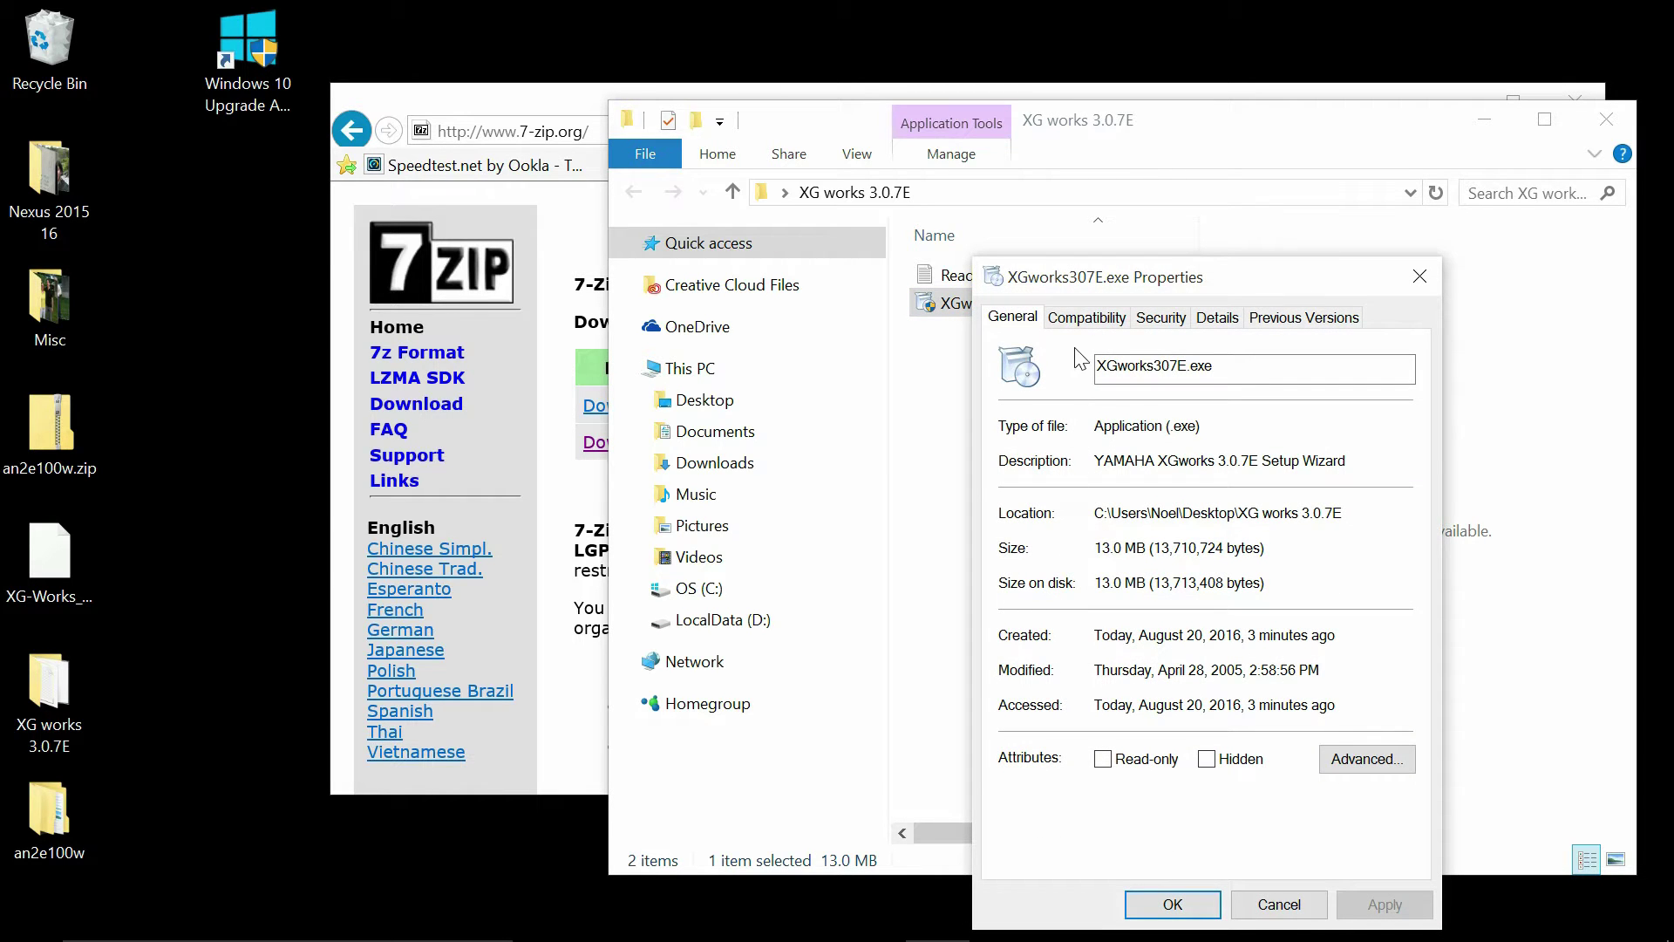
pyautogui.click(1081, 319)
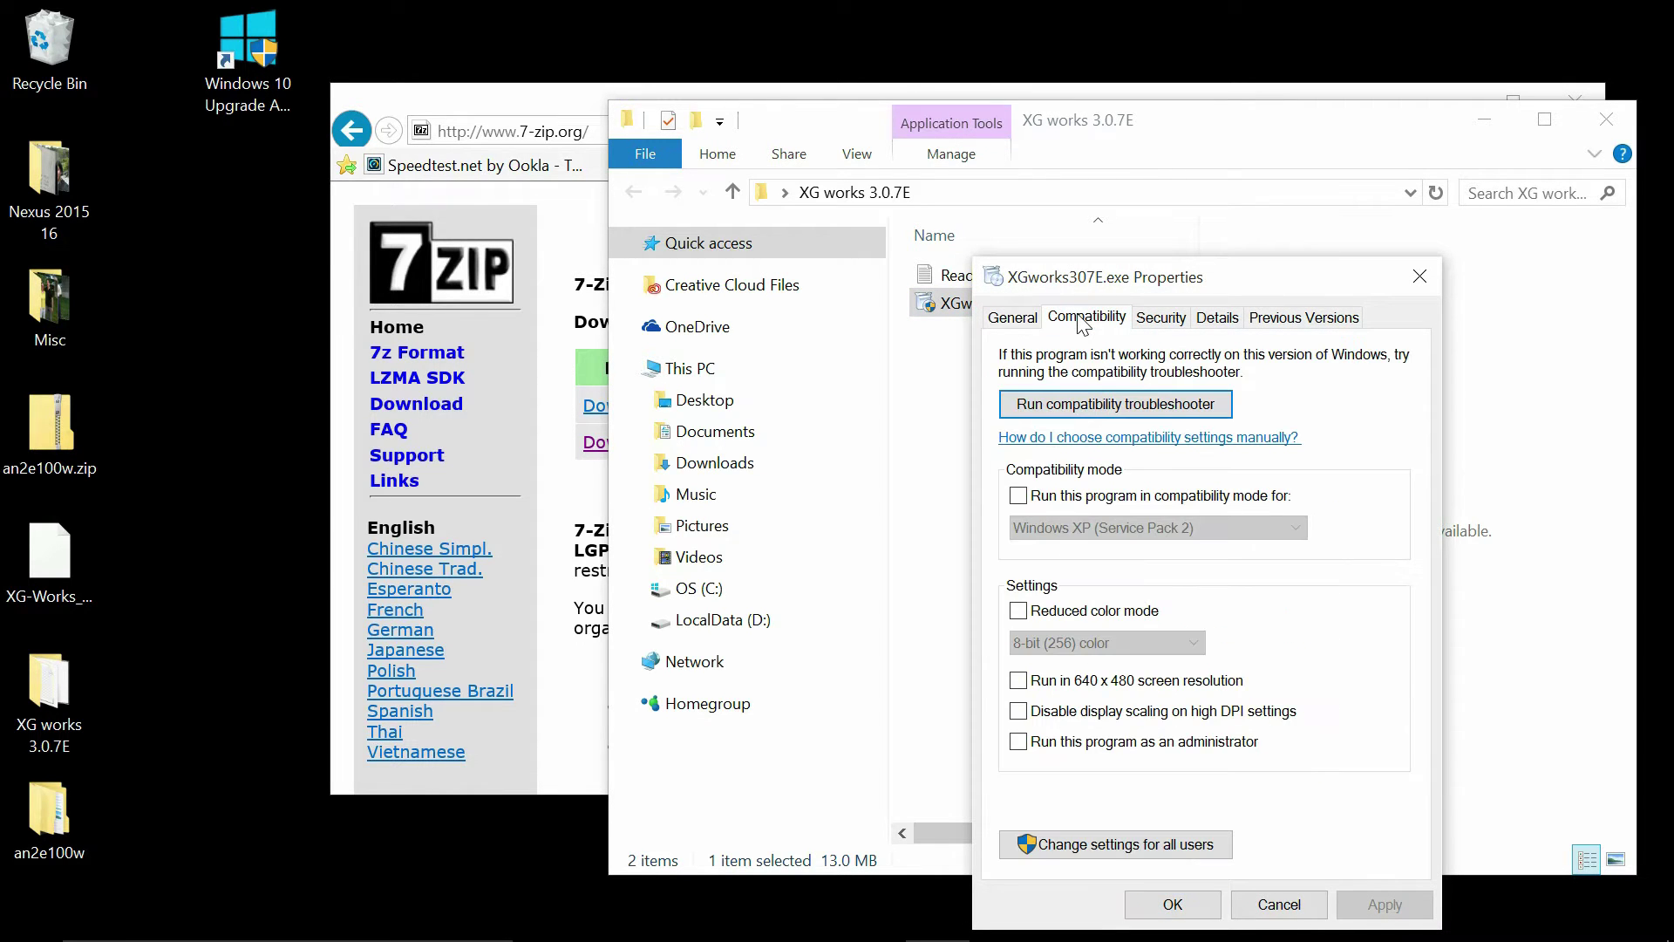
pyautogui.click(1019, 496)
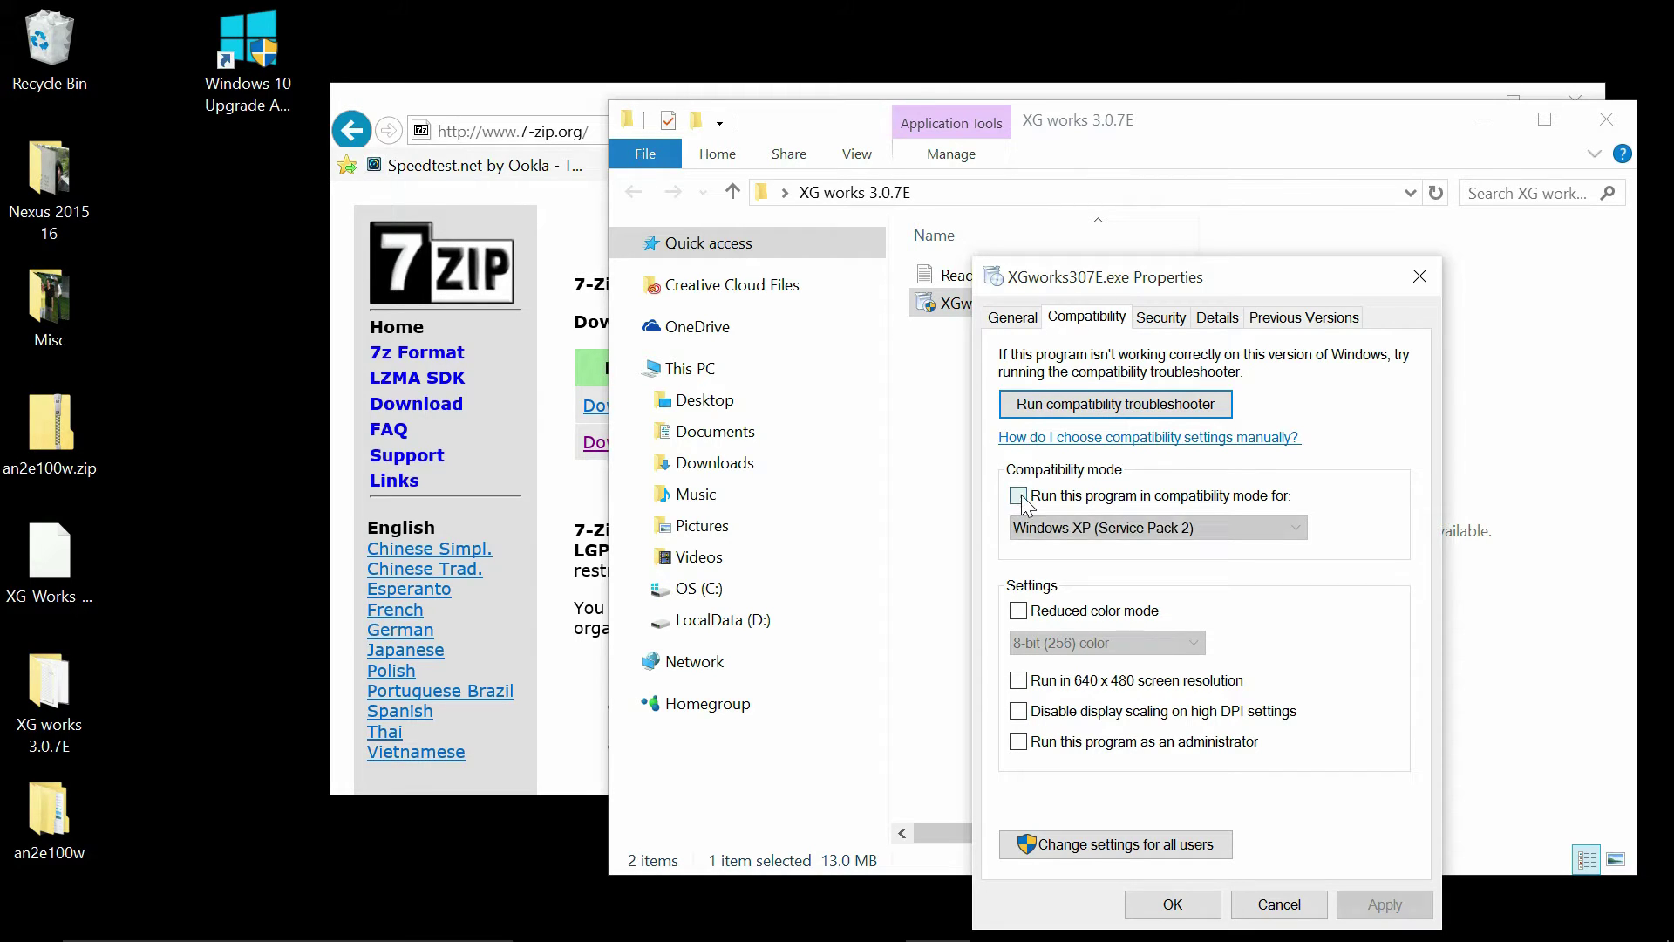
pyautogui.click(1138, 528)
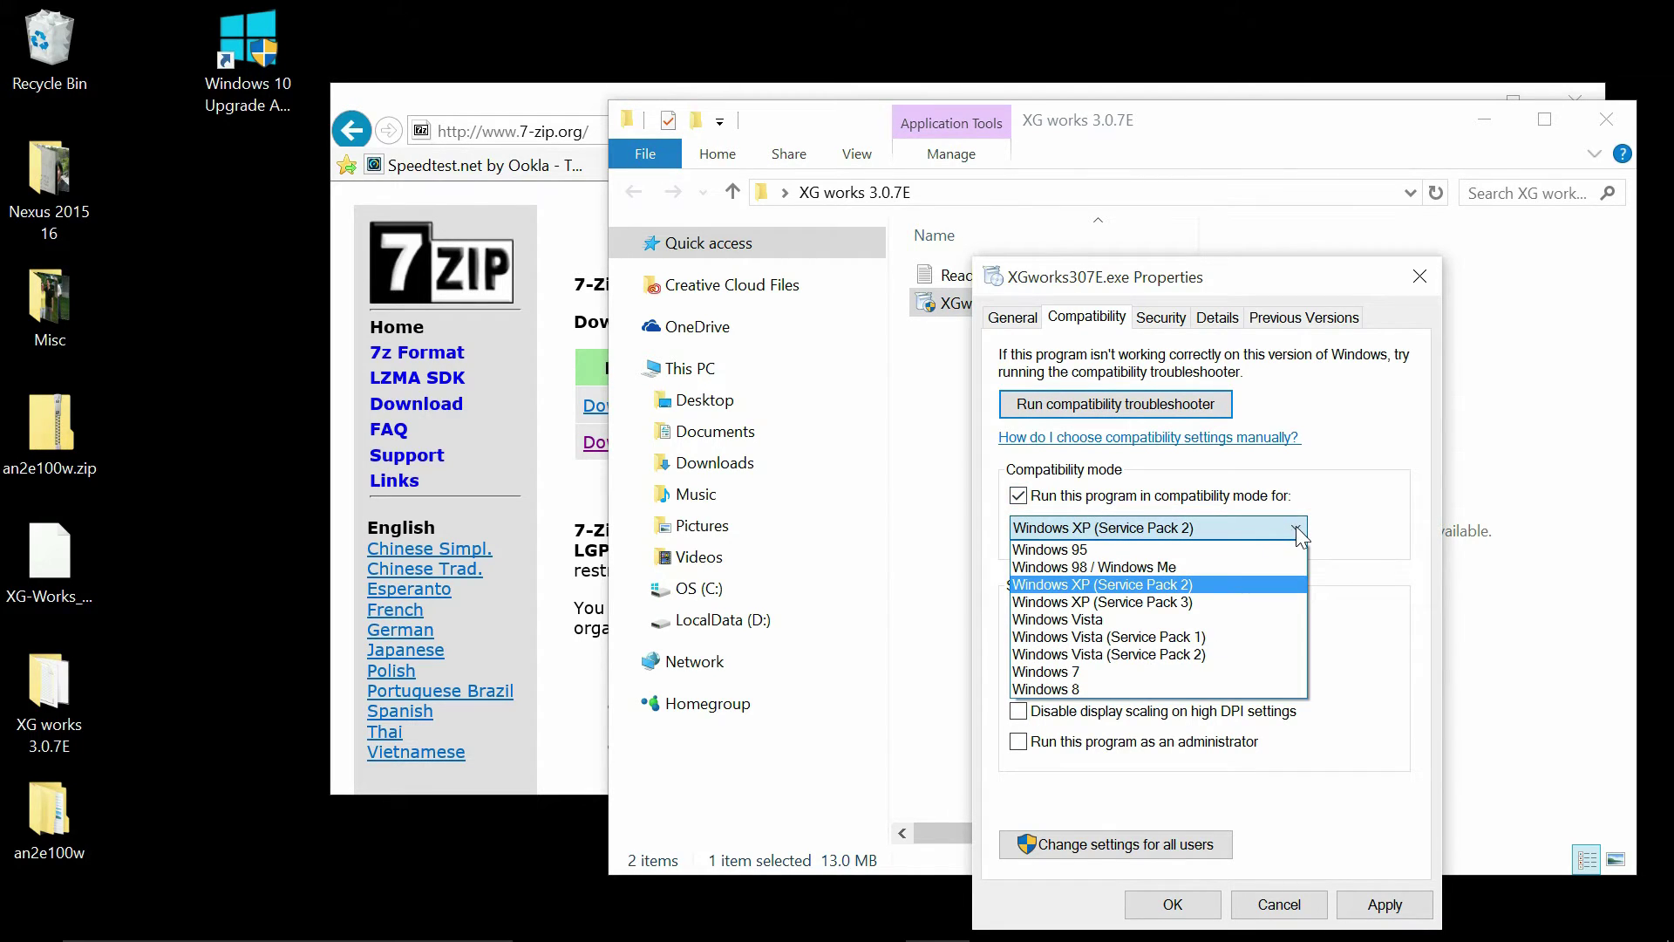
pyautogui.click(1104, 568)
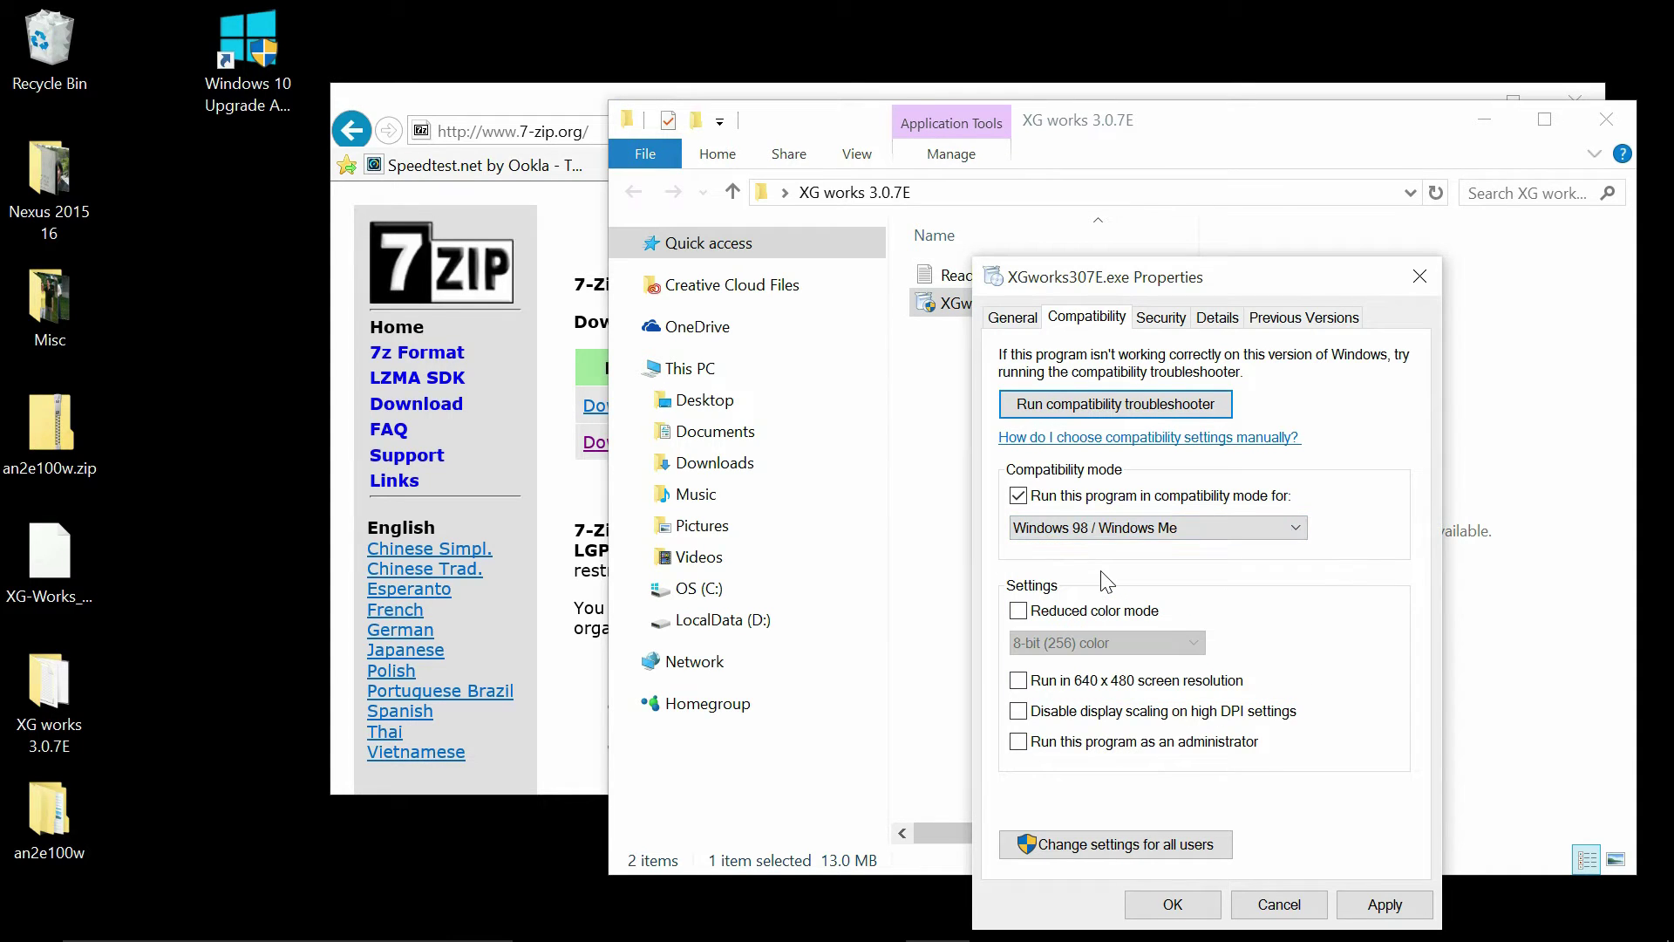
pyautogui.click(1376, 908)
pyautogui.click(1193, 905)
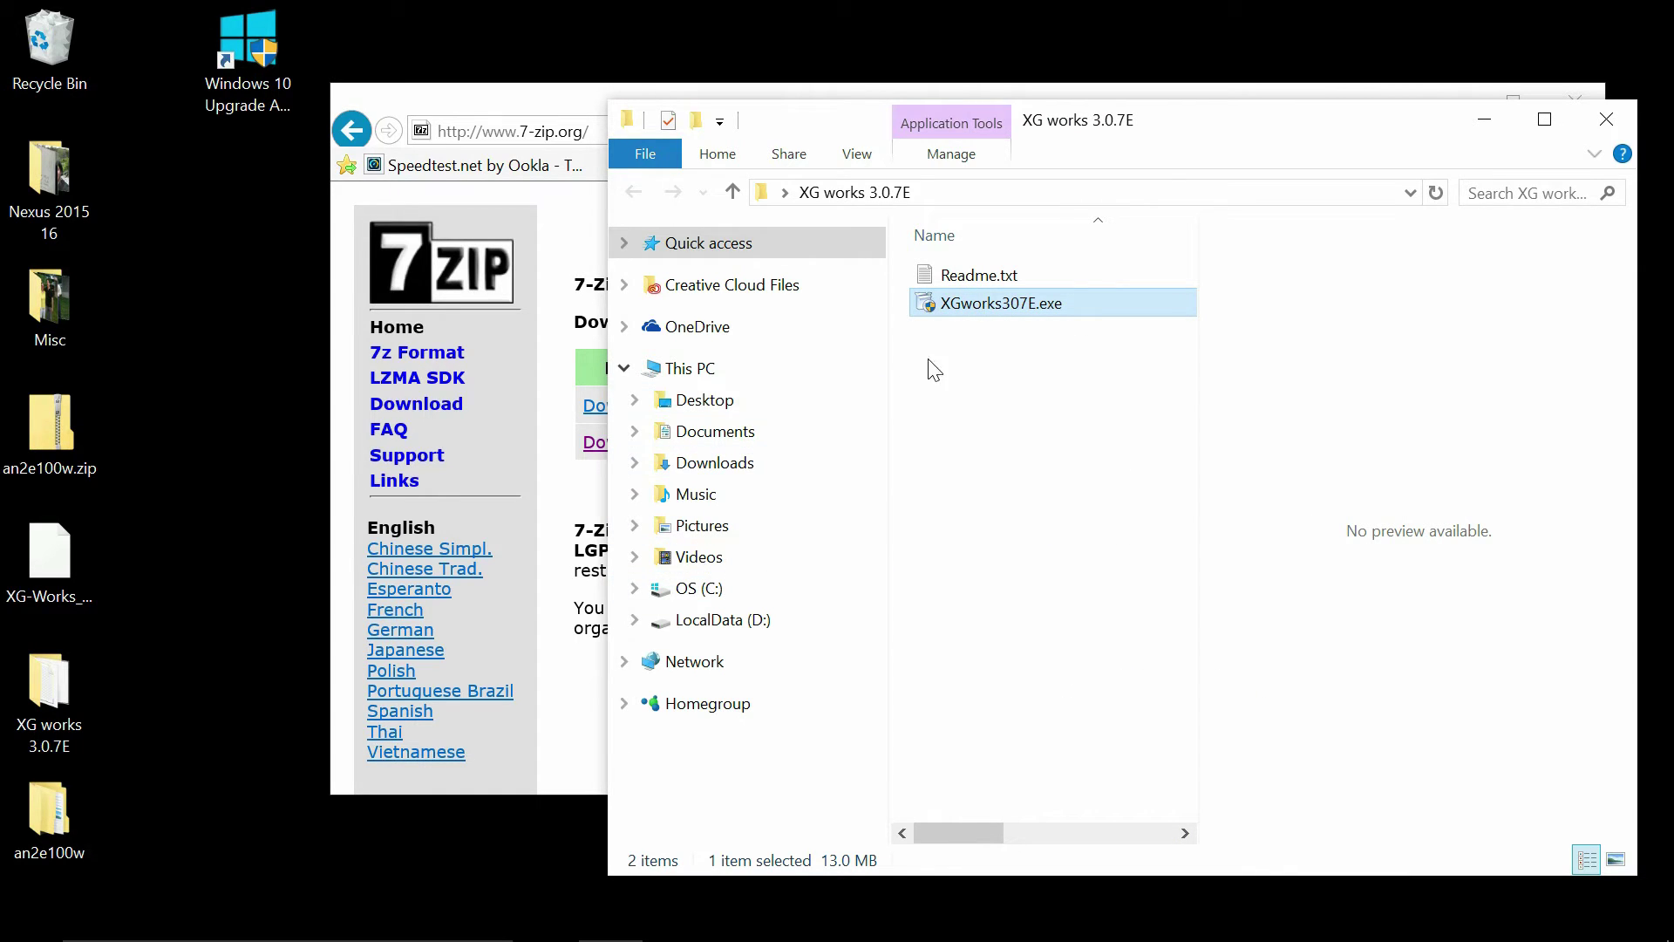
pyautogui.rightClick(970, 305)
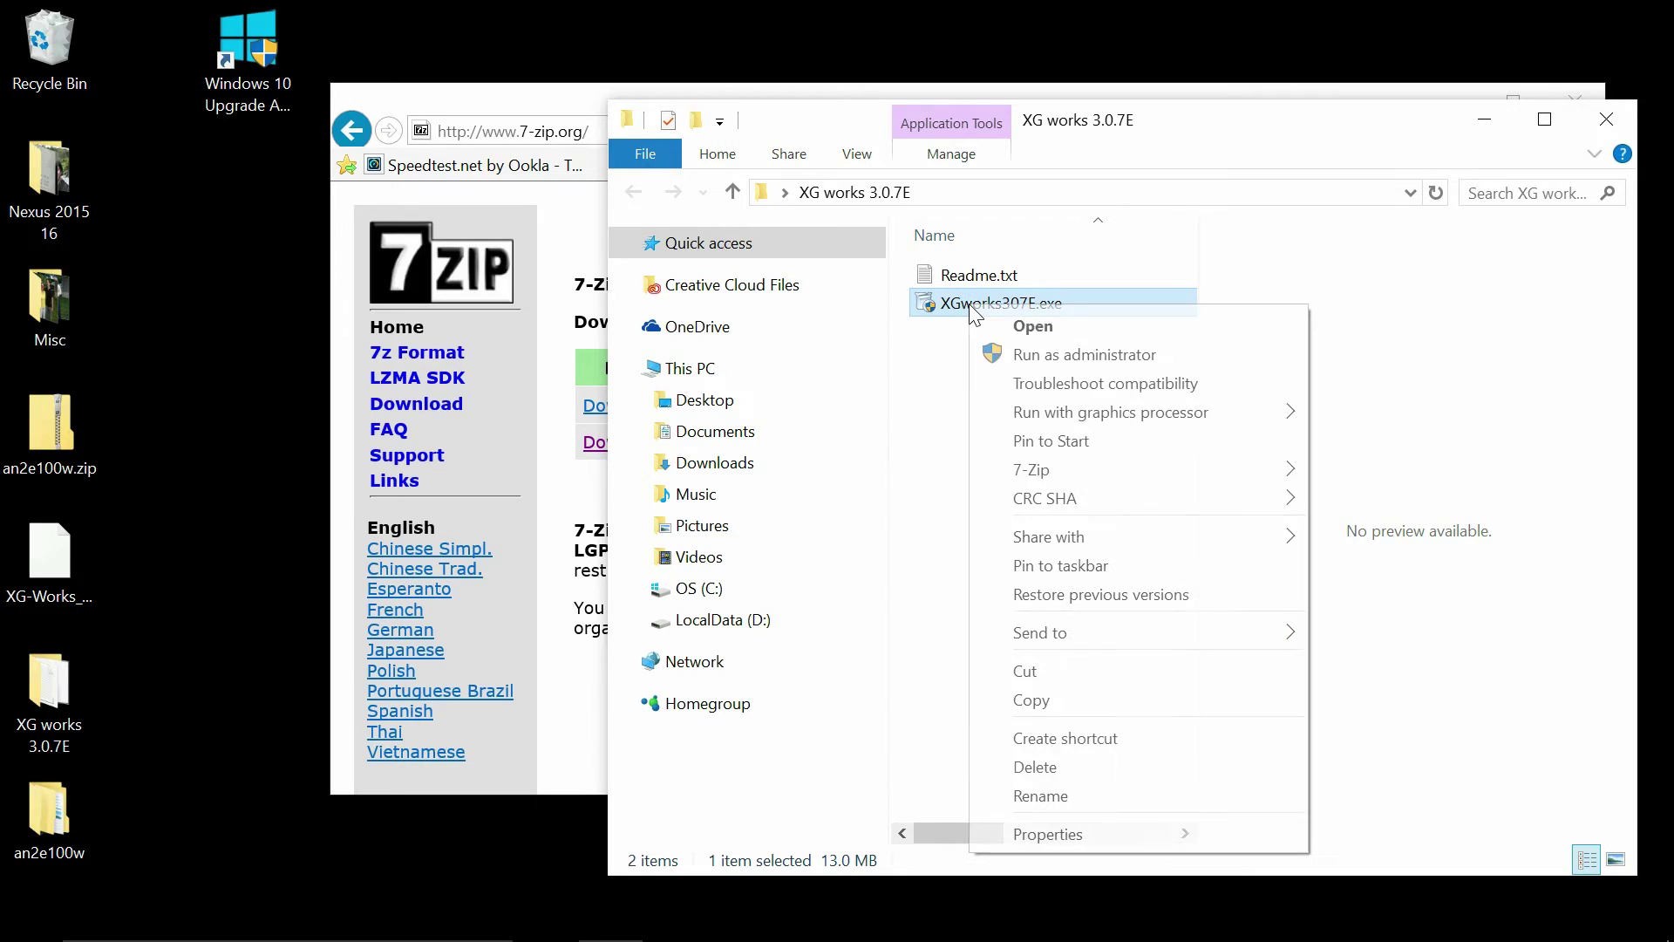
# Step: Install XGworks 3.0.7E as administrator with default location and Start Menu folder, disabling the readme option
pyautogui.click(1038, 359)
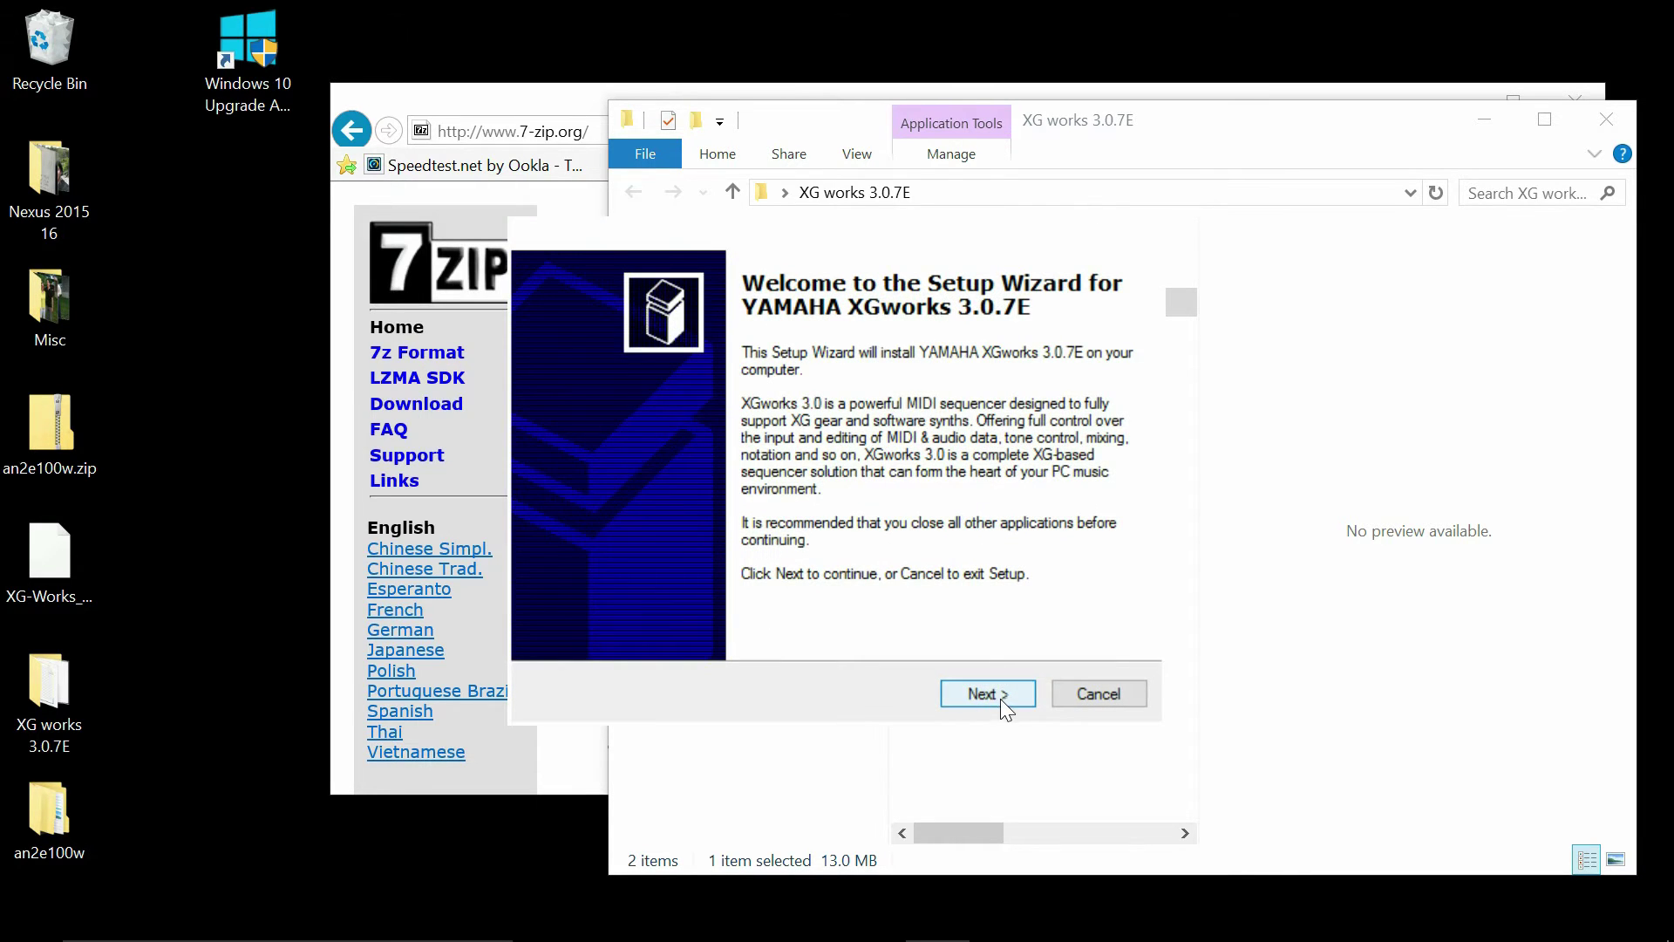
pyautogui.click(1003, 703)
pyautogui.click(994, 696)
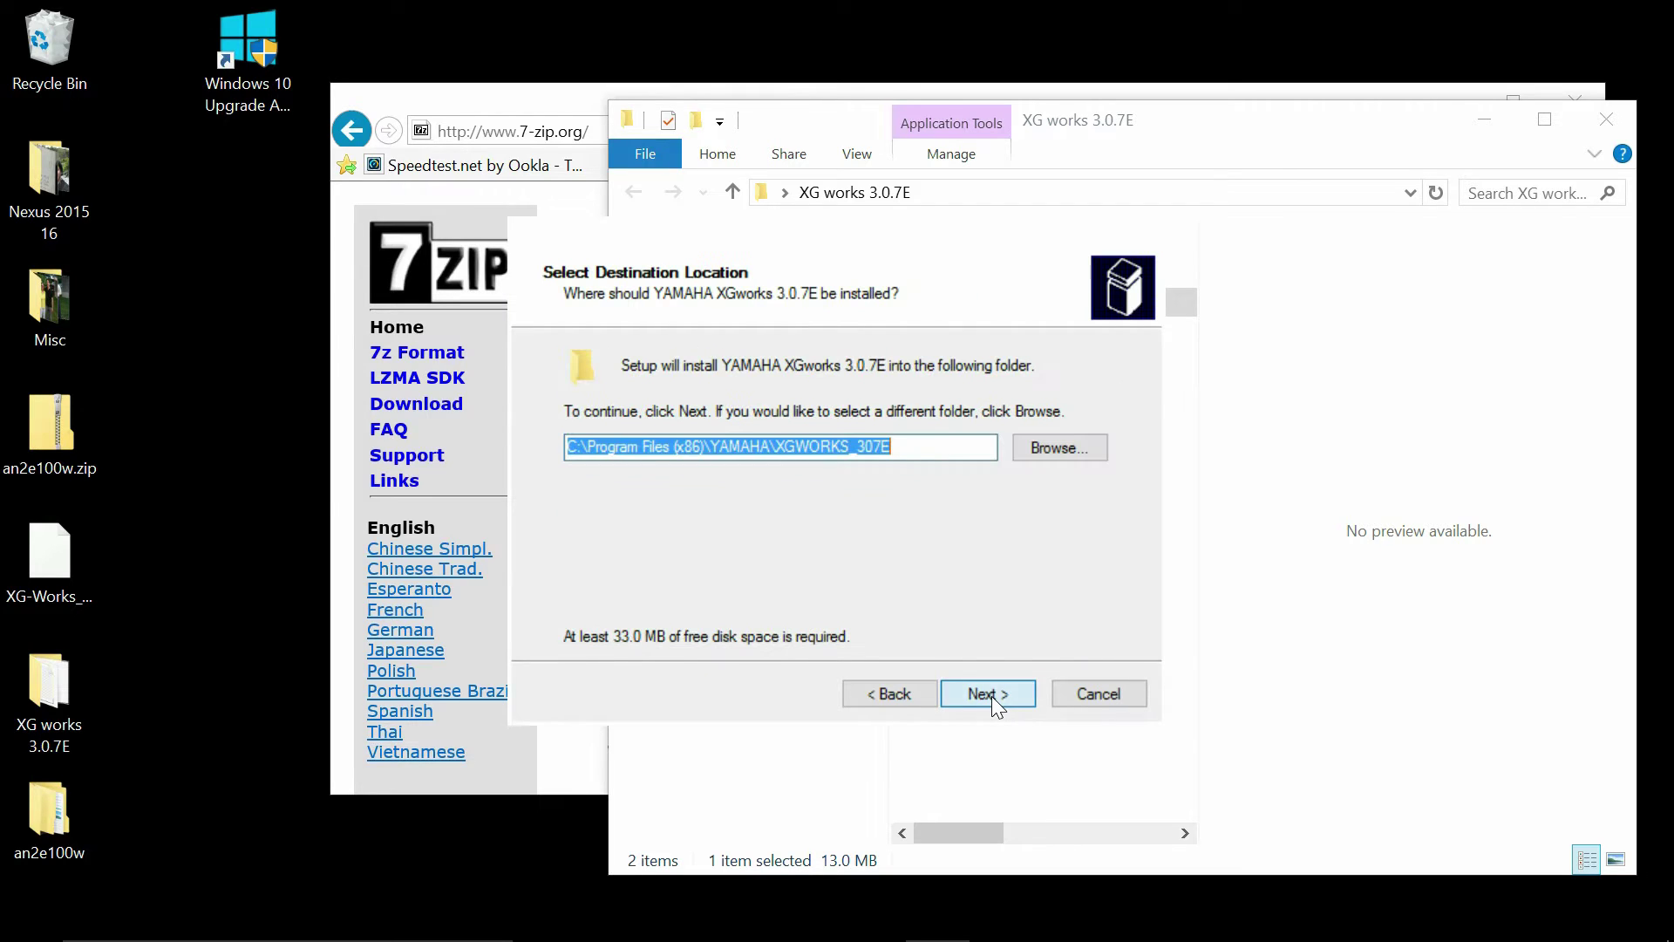
pyautogui.click(991, 696)
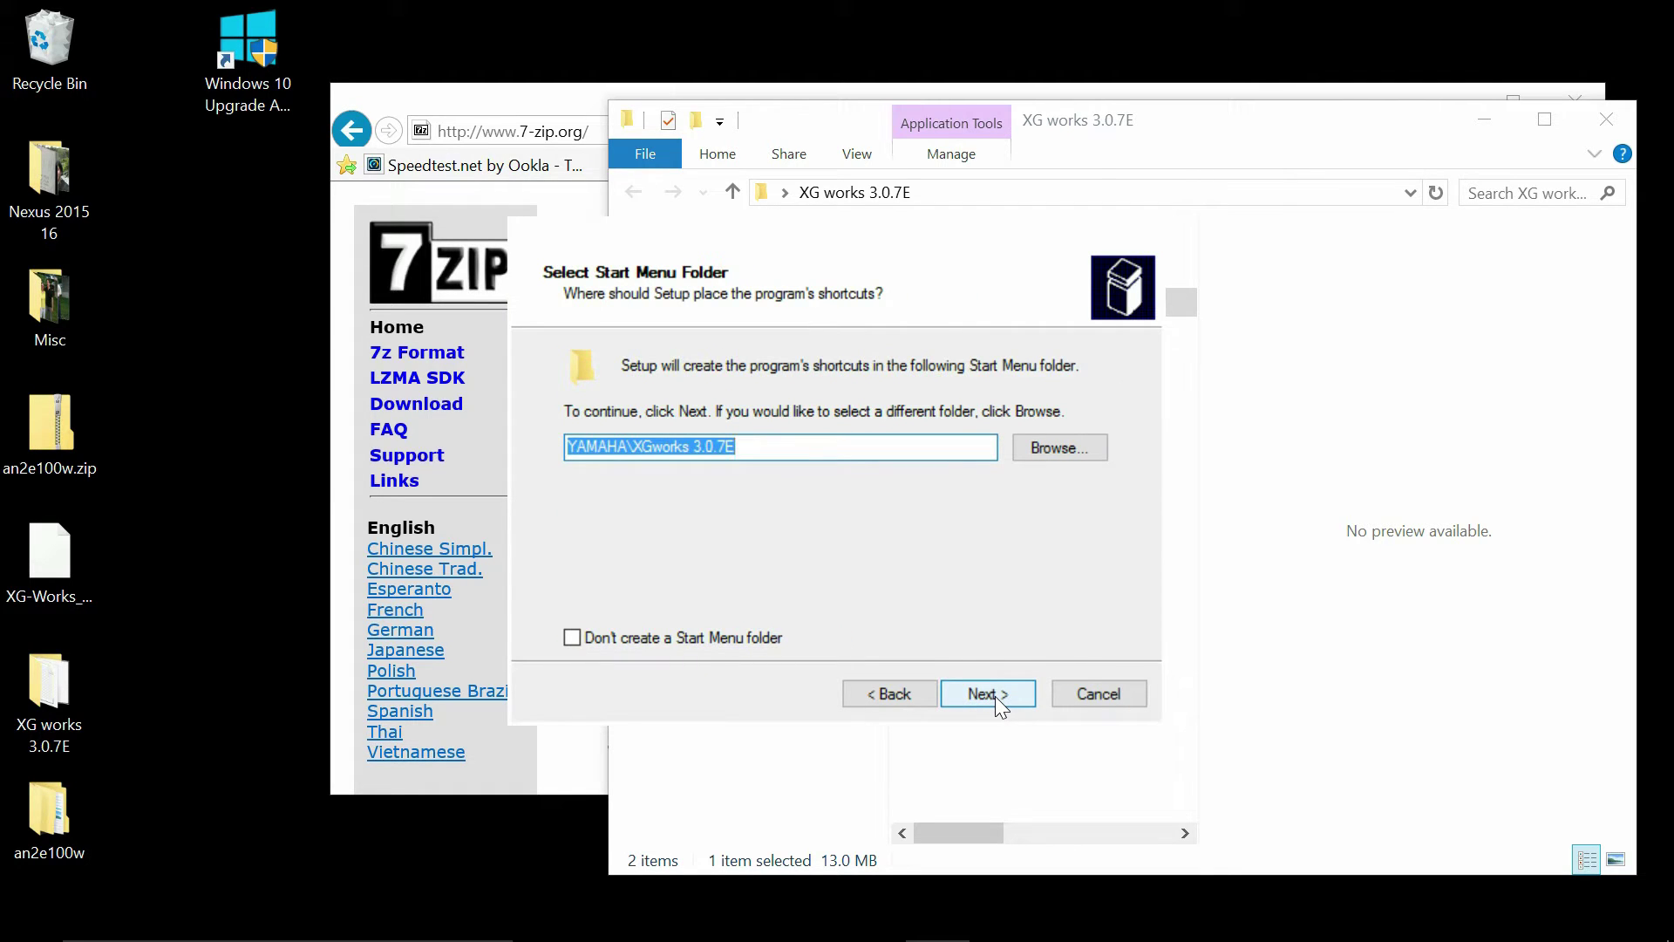
pyautogui.click(996, 696)
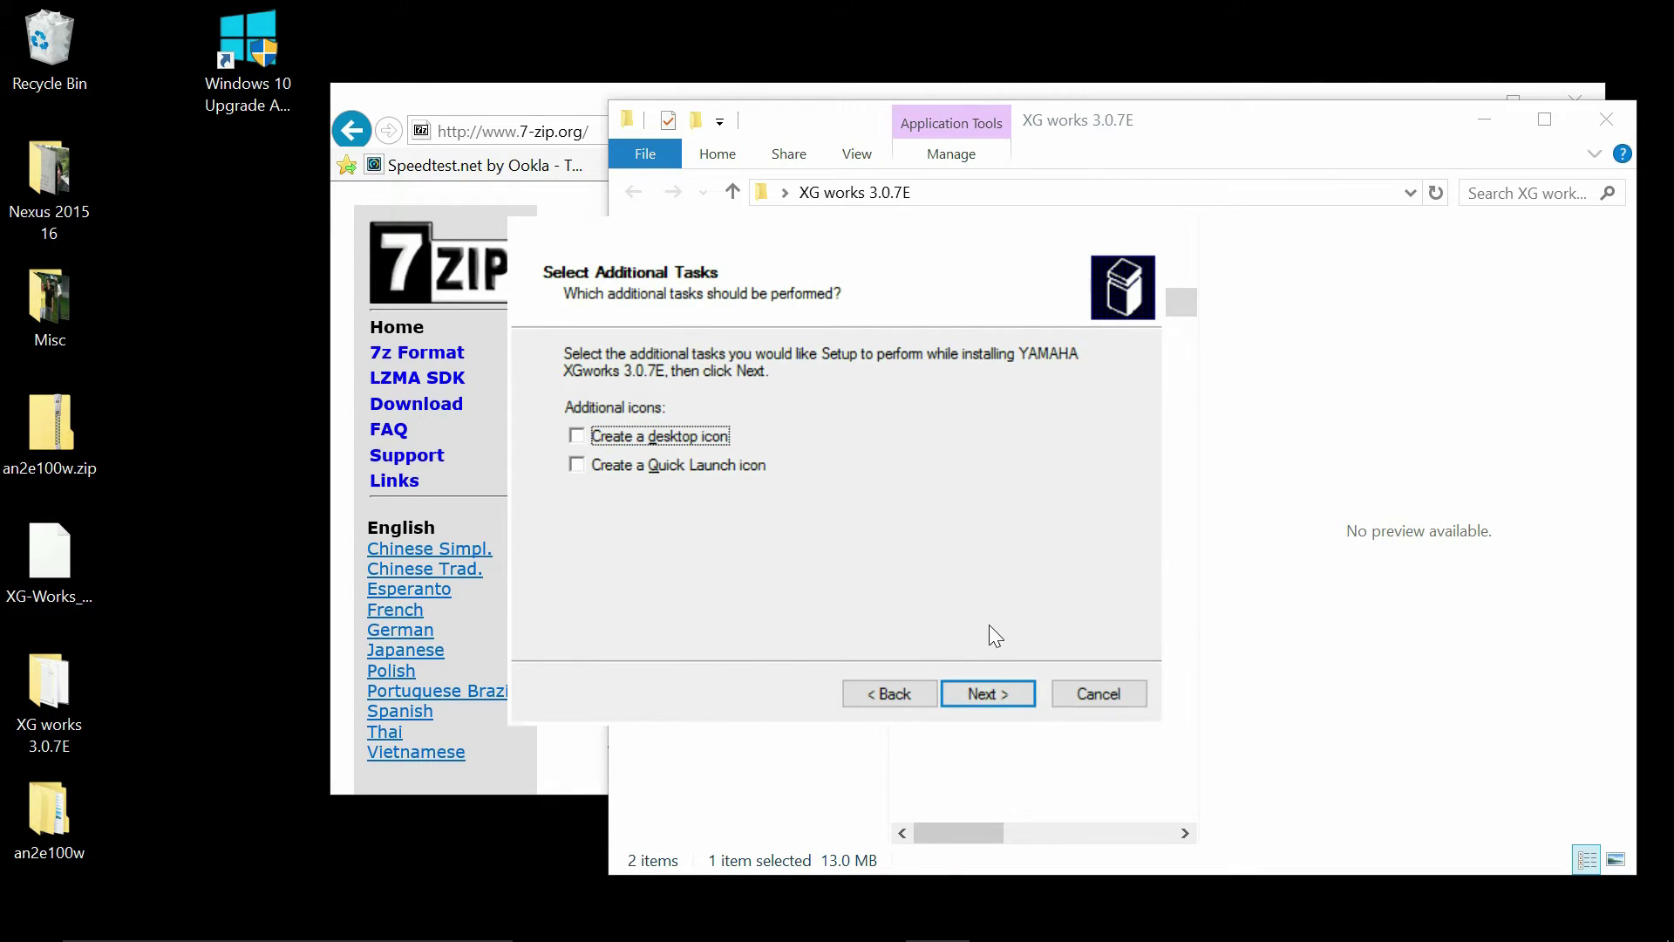
pyautogui.click(996, 693)
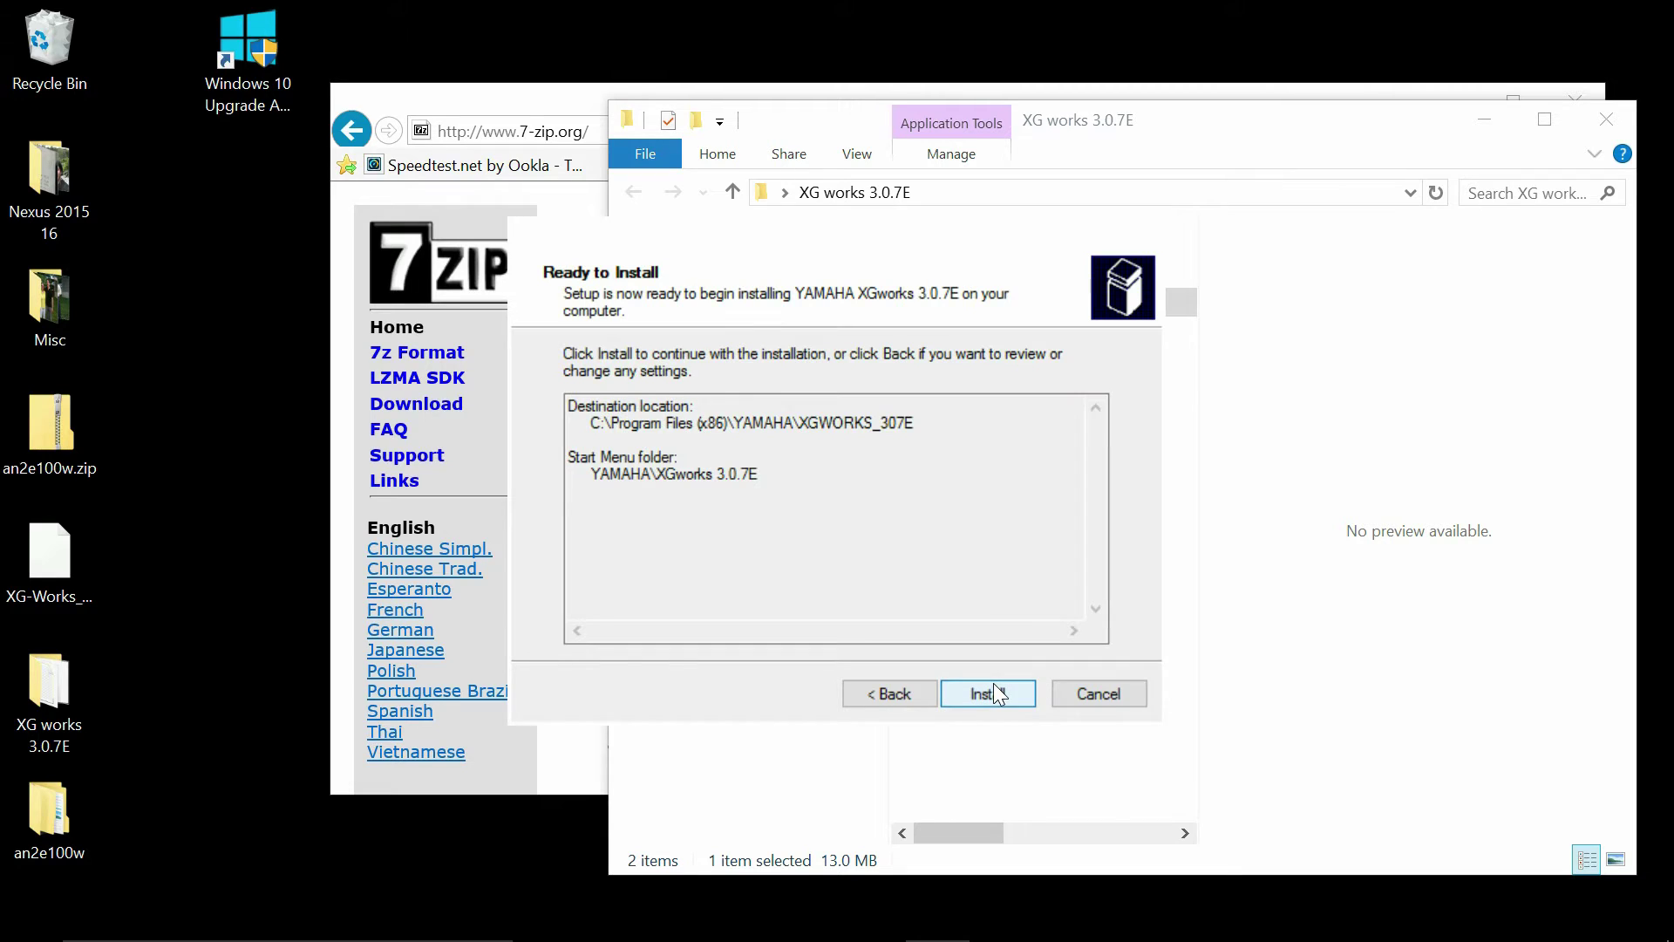
pyautogui.click(994, 689)
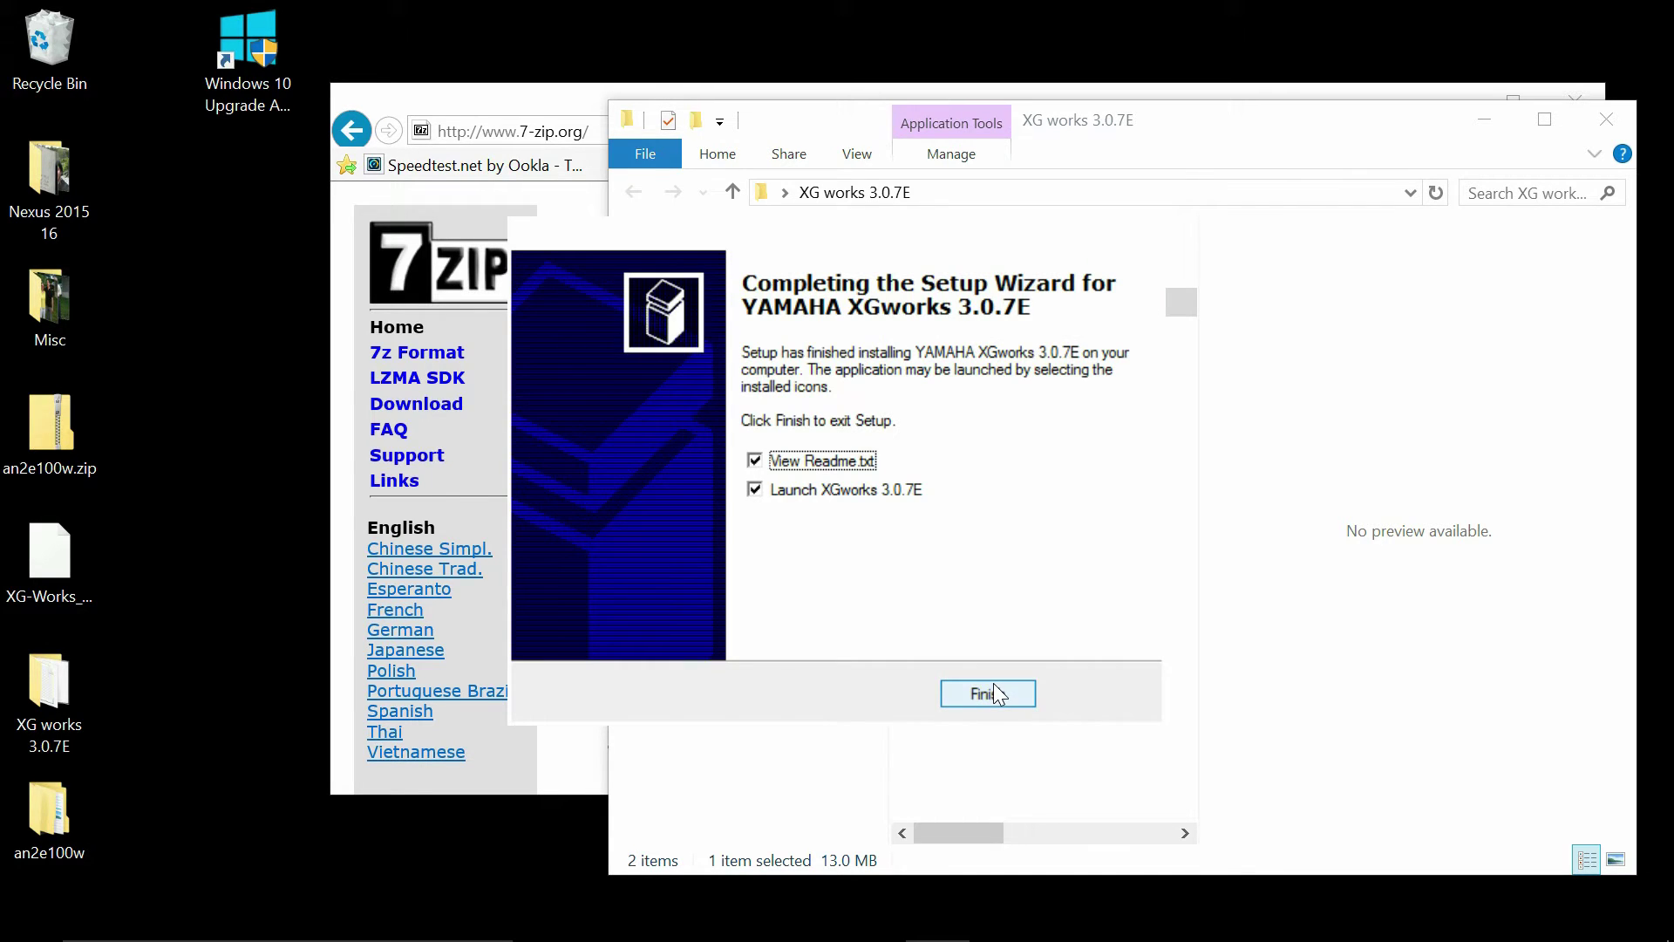
pyautogui.click(755, 462)
pyautogui.click(758, 490)
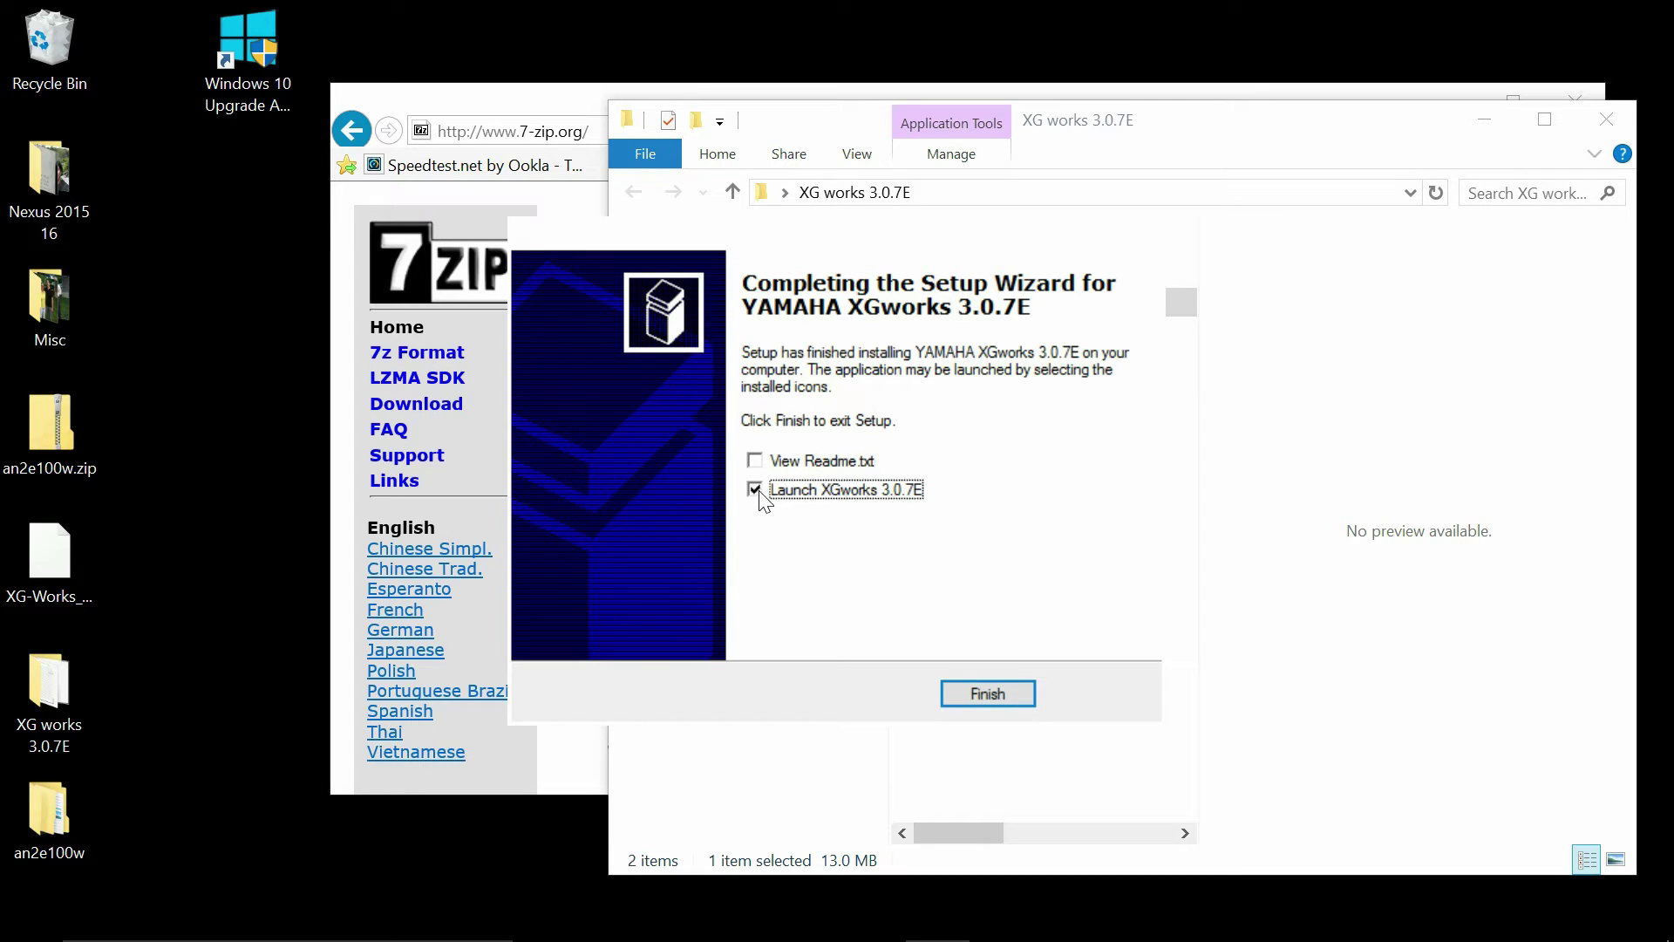
# Step: Finish the XGworks setup and open the an2e100w > an2e100w > AN200Editor folder
pyautogui.click(983, 694)
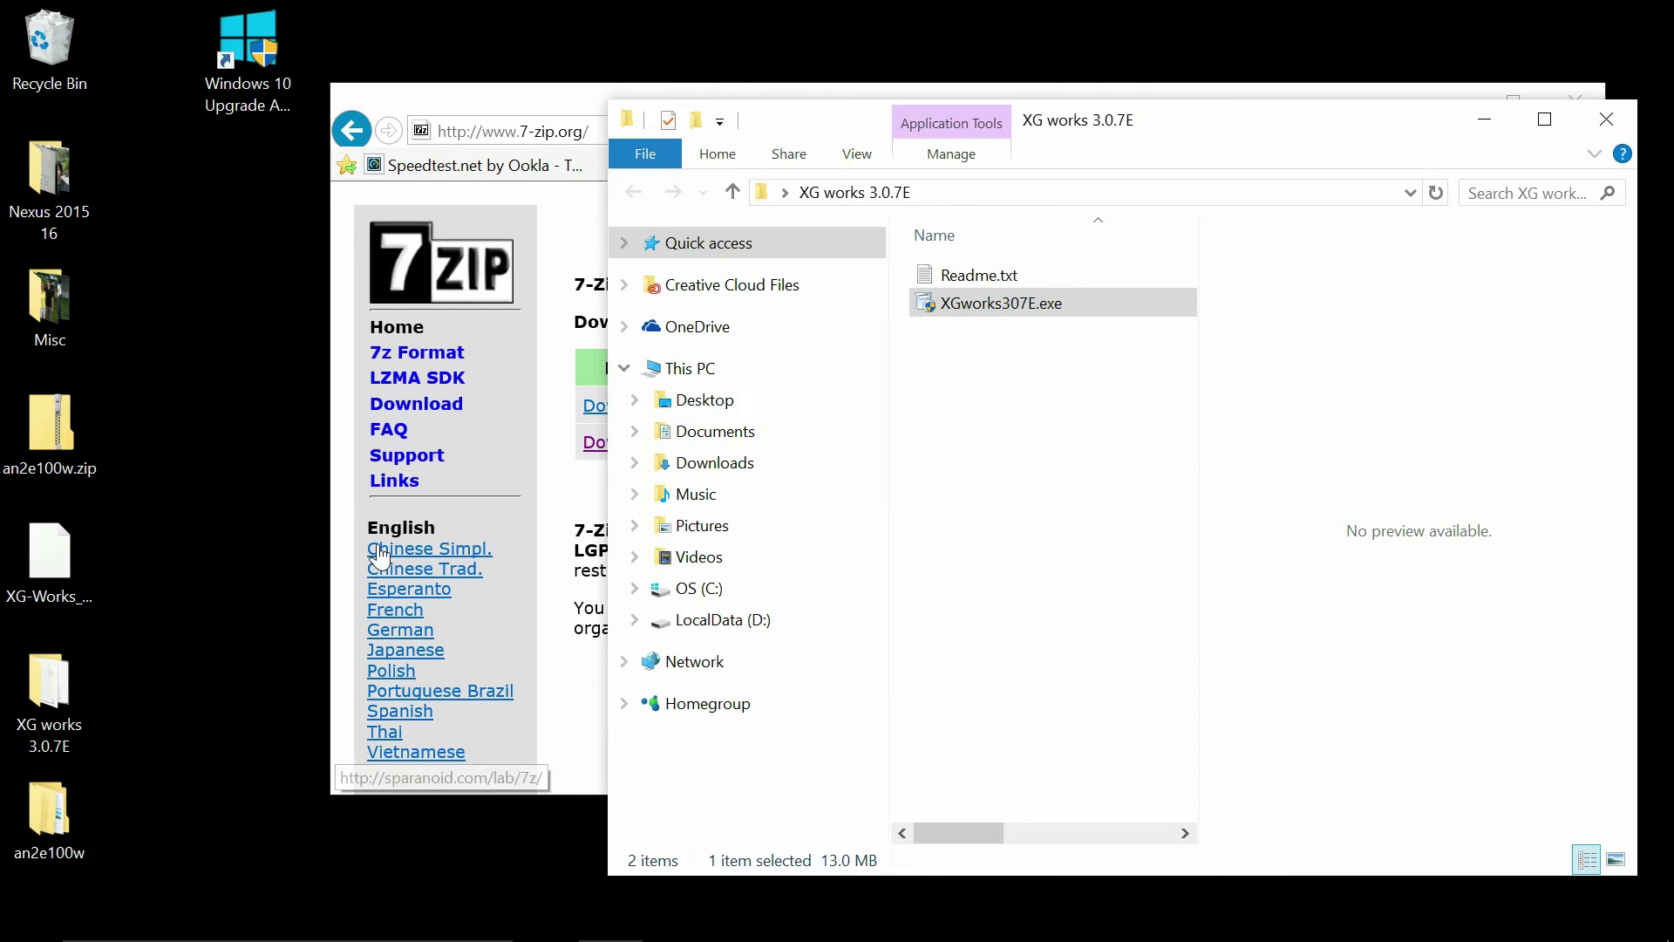
pyautogui.click(54, 797)
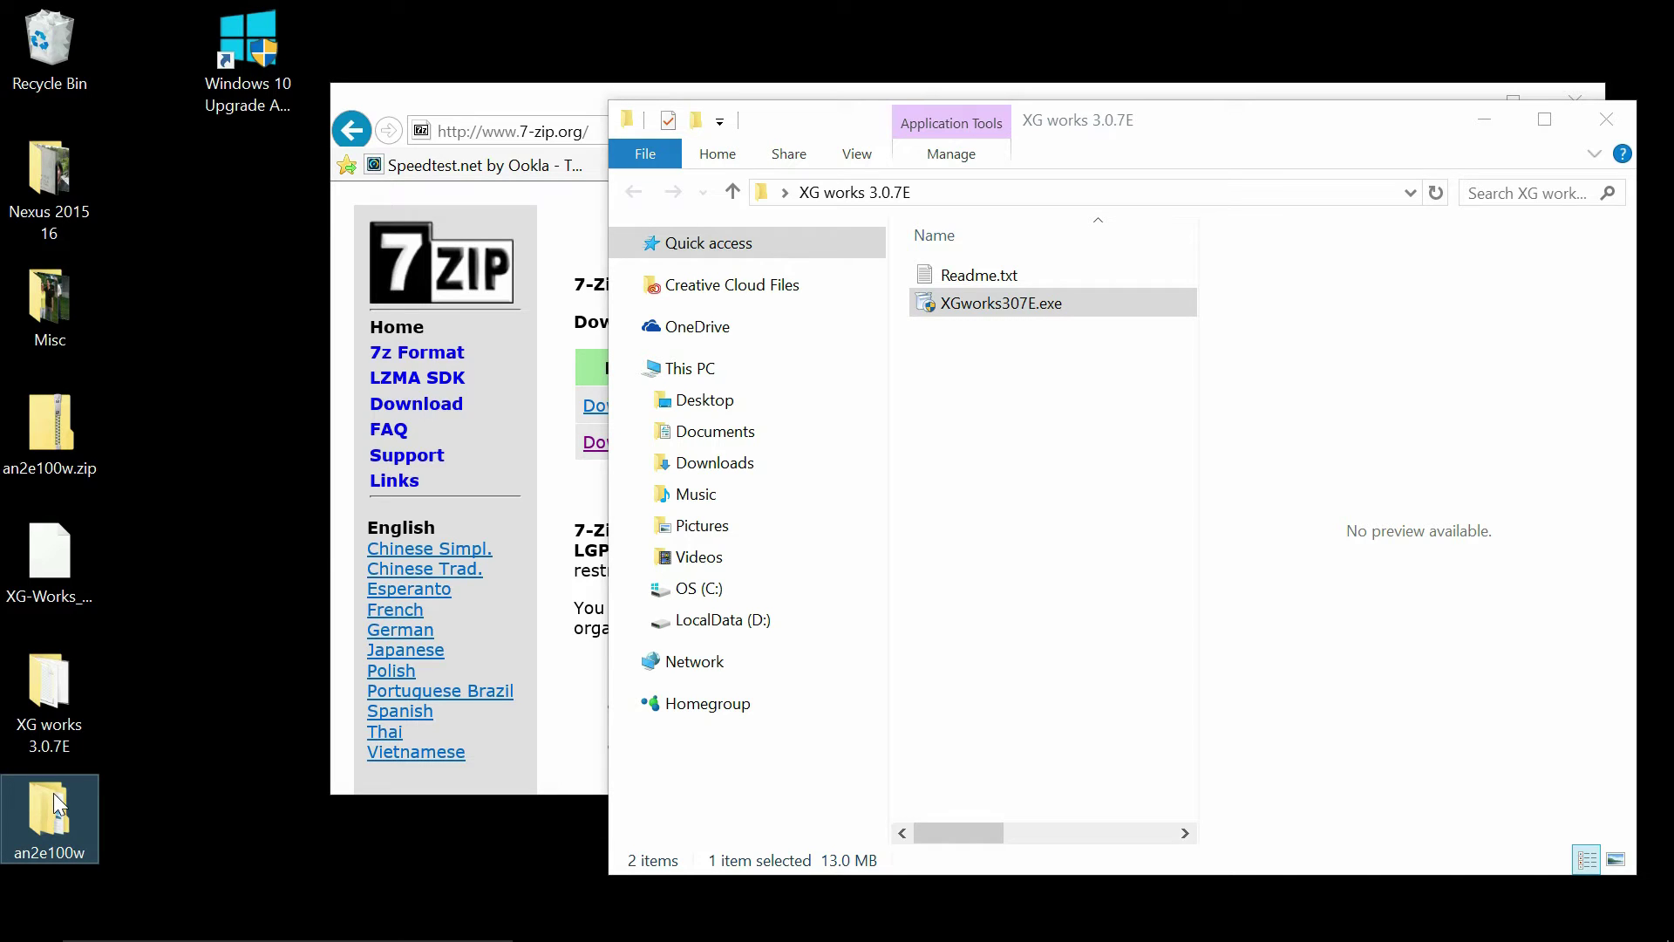
pyautogui.doubleClick(54, 793)
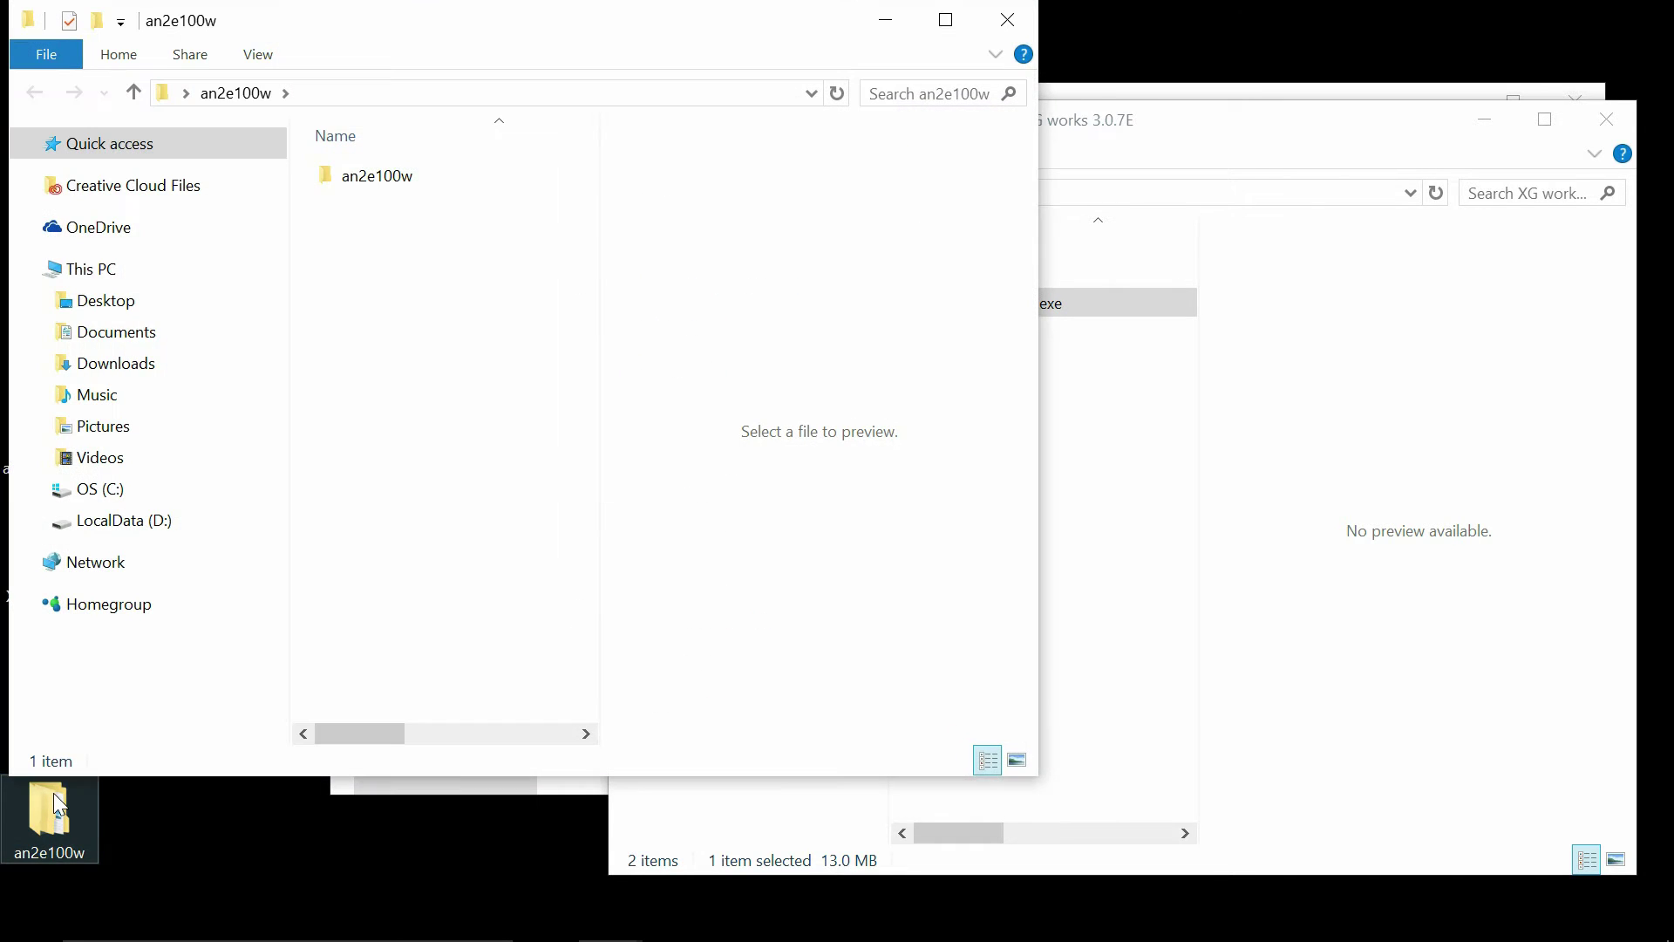
pyautogui.doubleClick(368, 183)
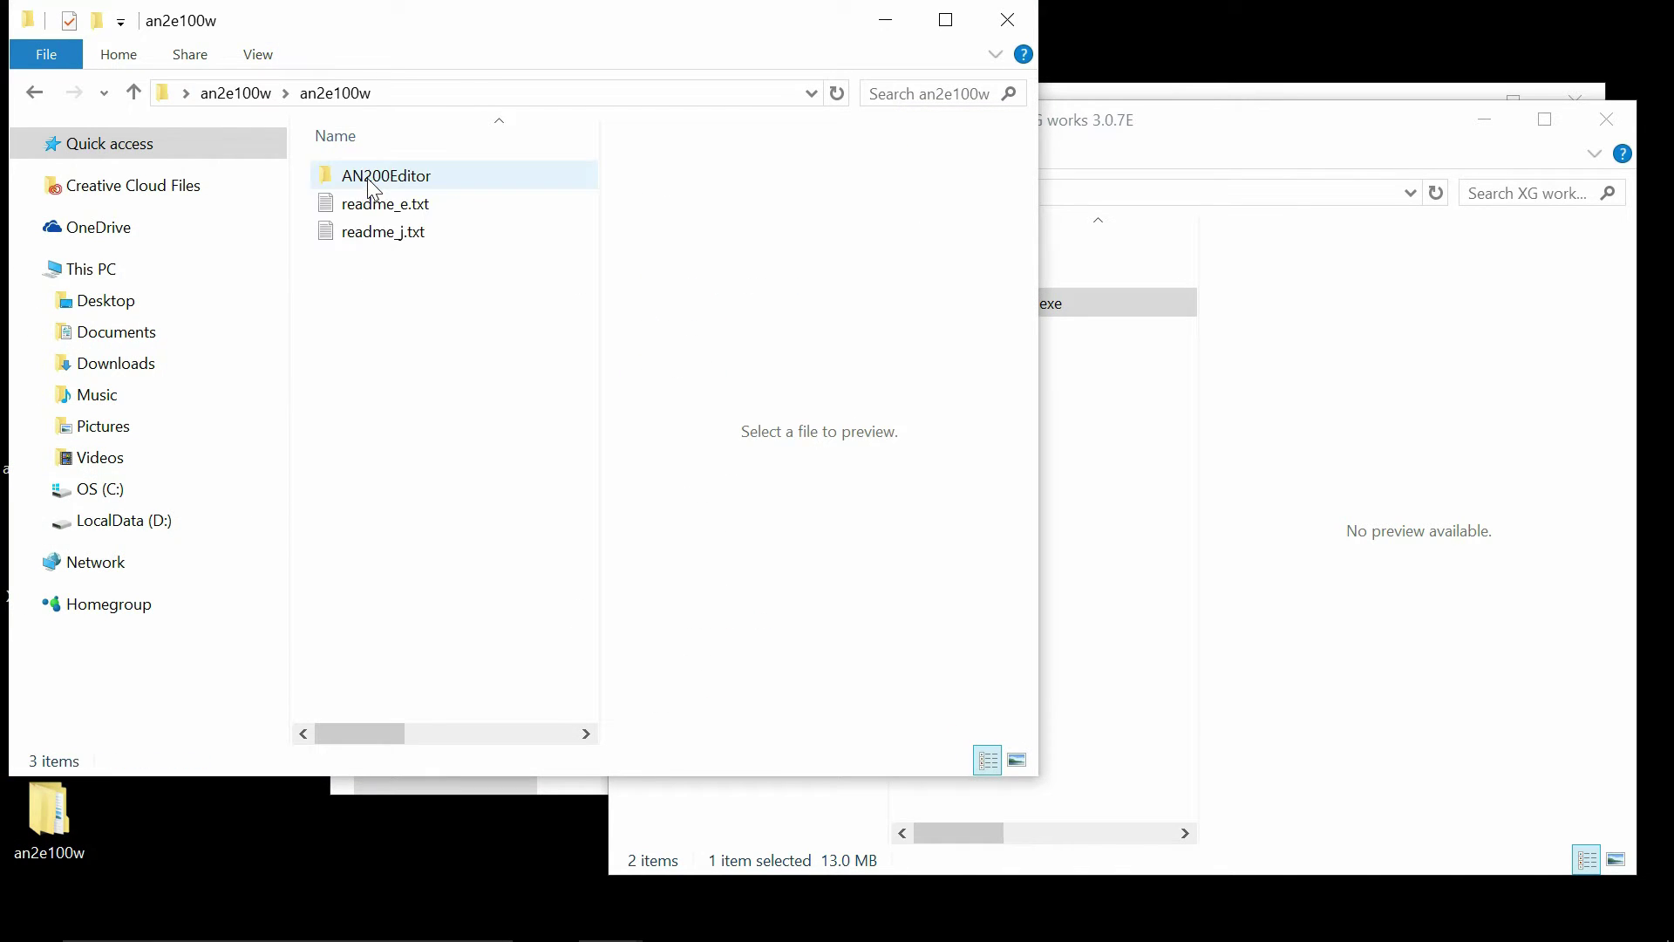
pyautogui.doubleClick(373, 179)
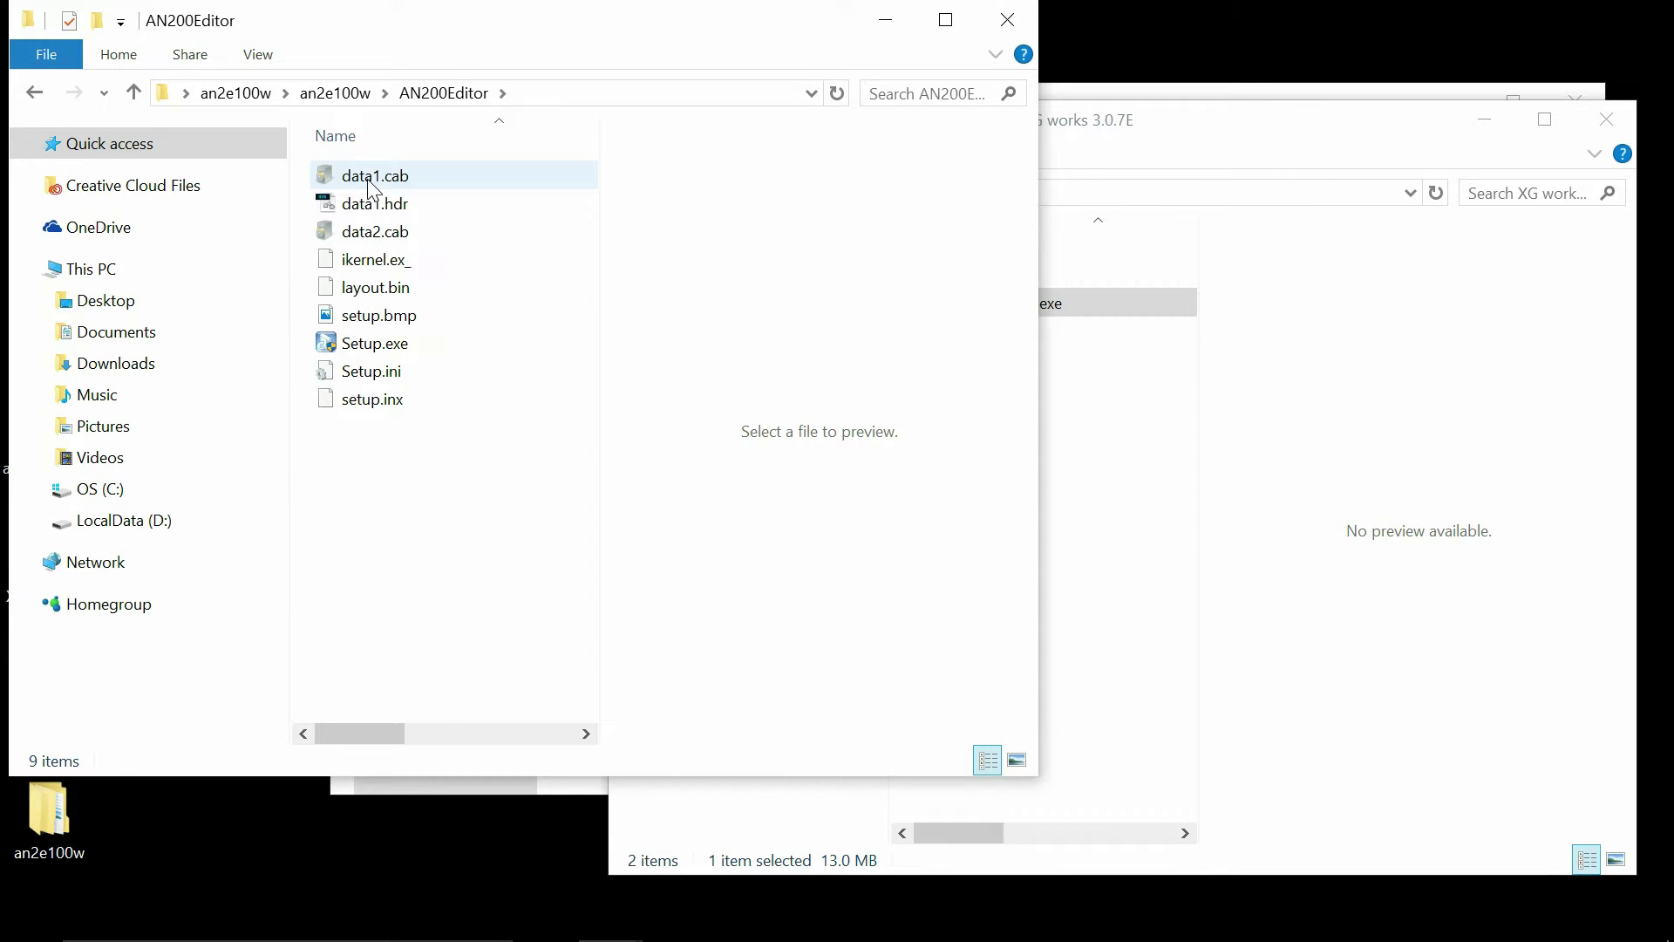
# Step: Set the AN200Editor Setup.exe to Windows 98 / Windows Me compatibility mode and apply it
pyautogui.click(366, 347)
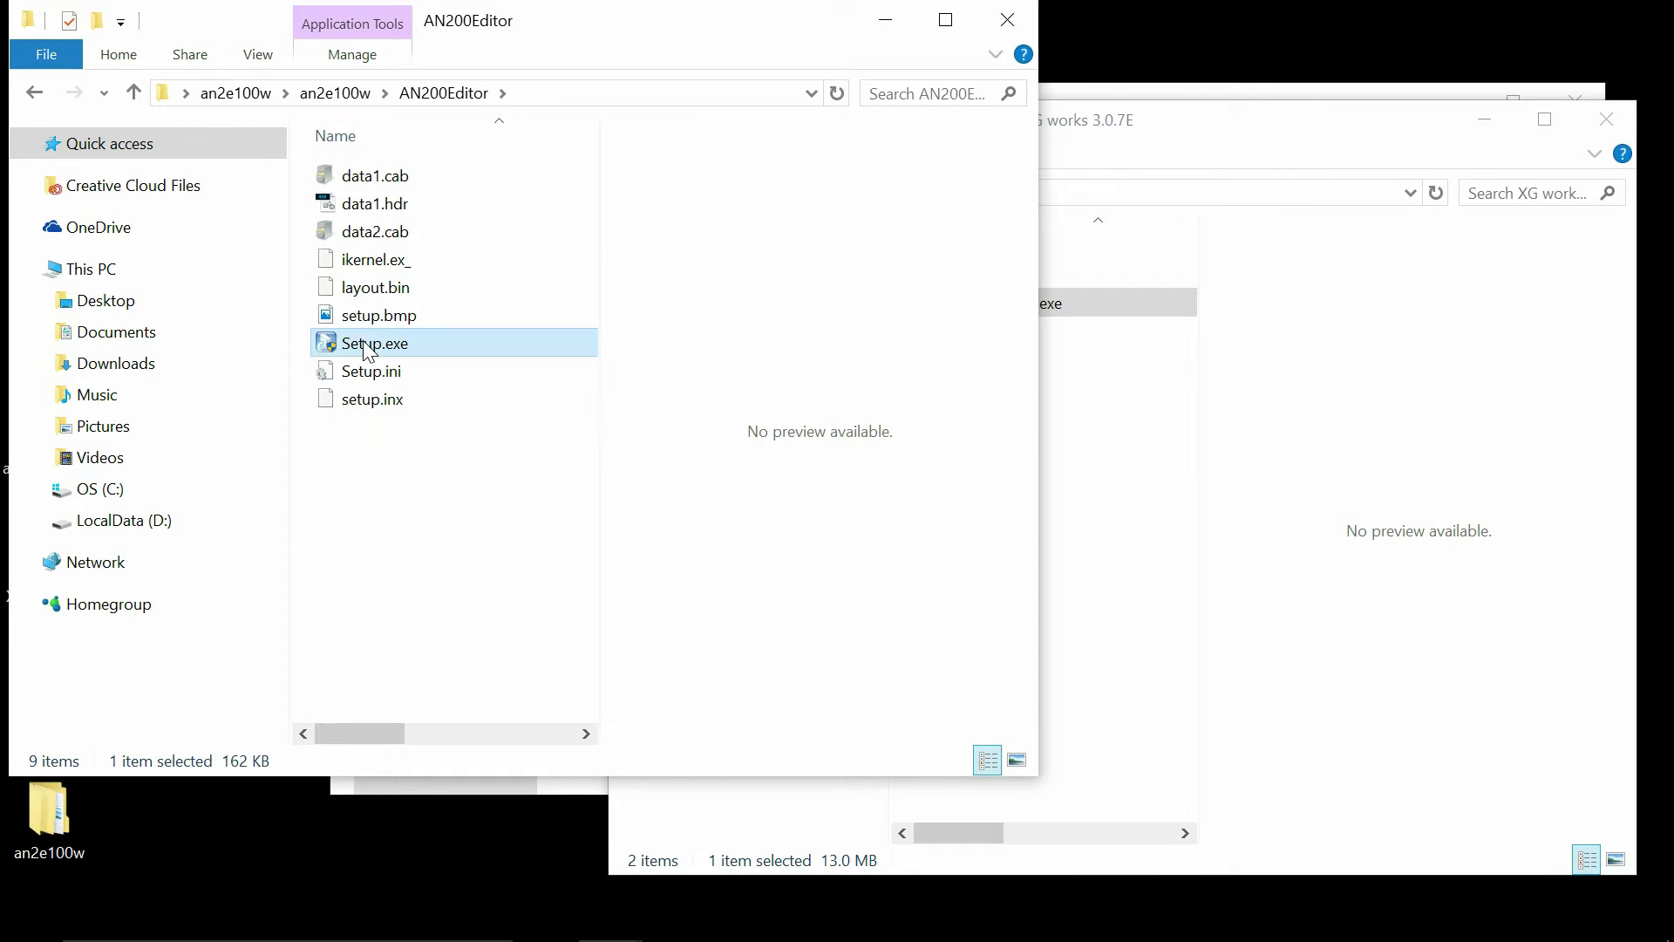
pyautogui.rightClick(363, 342)
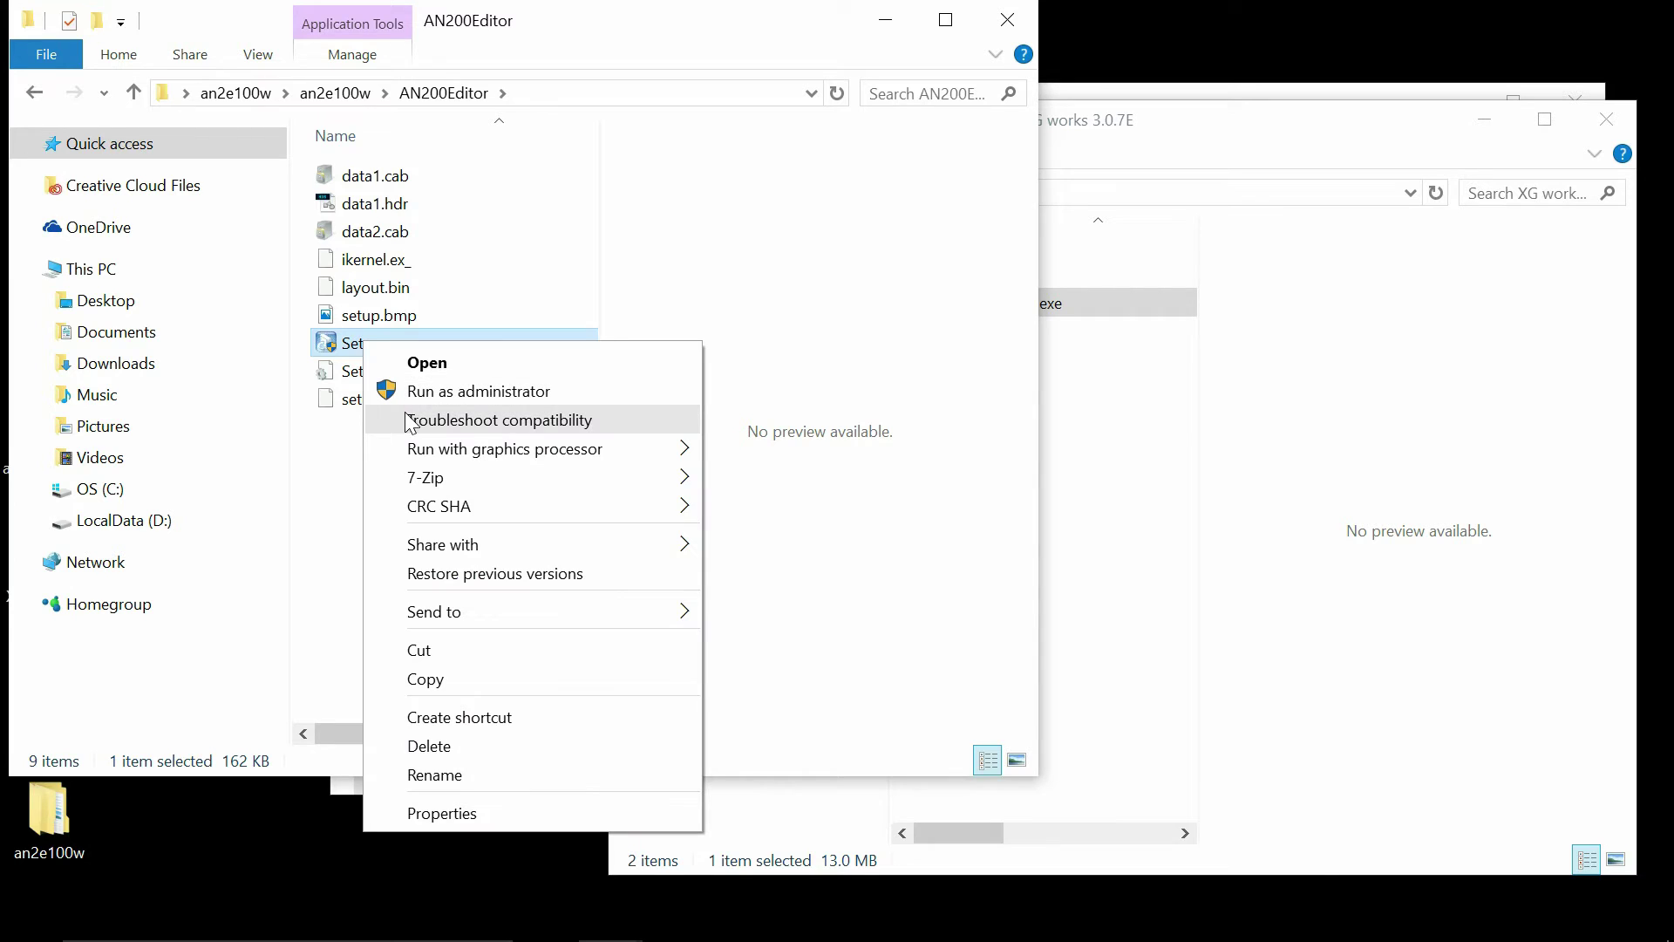
pyautogui.click(449, 815)
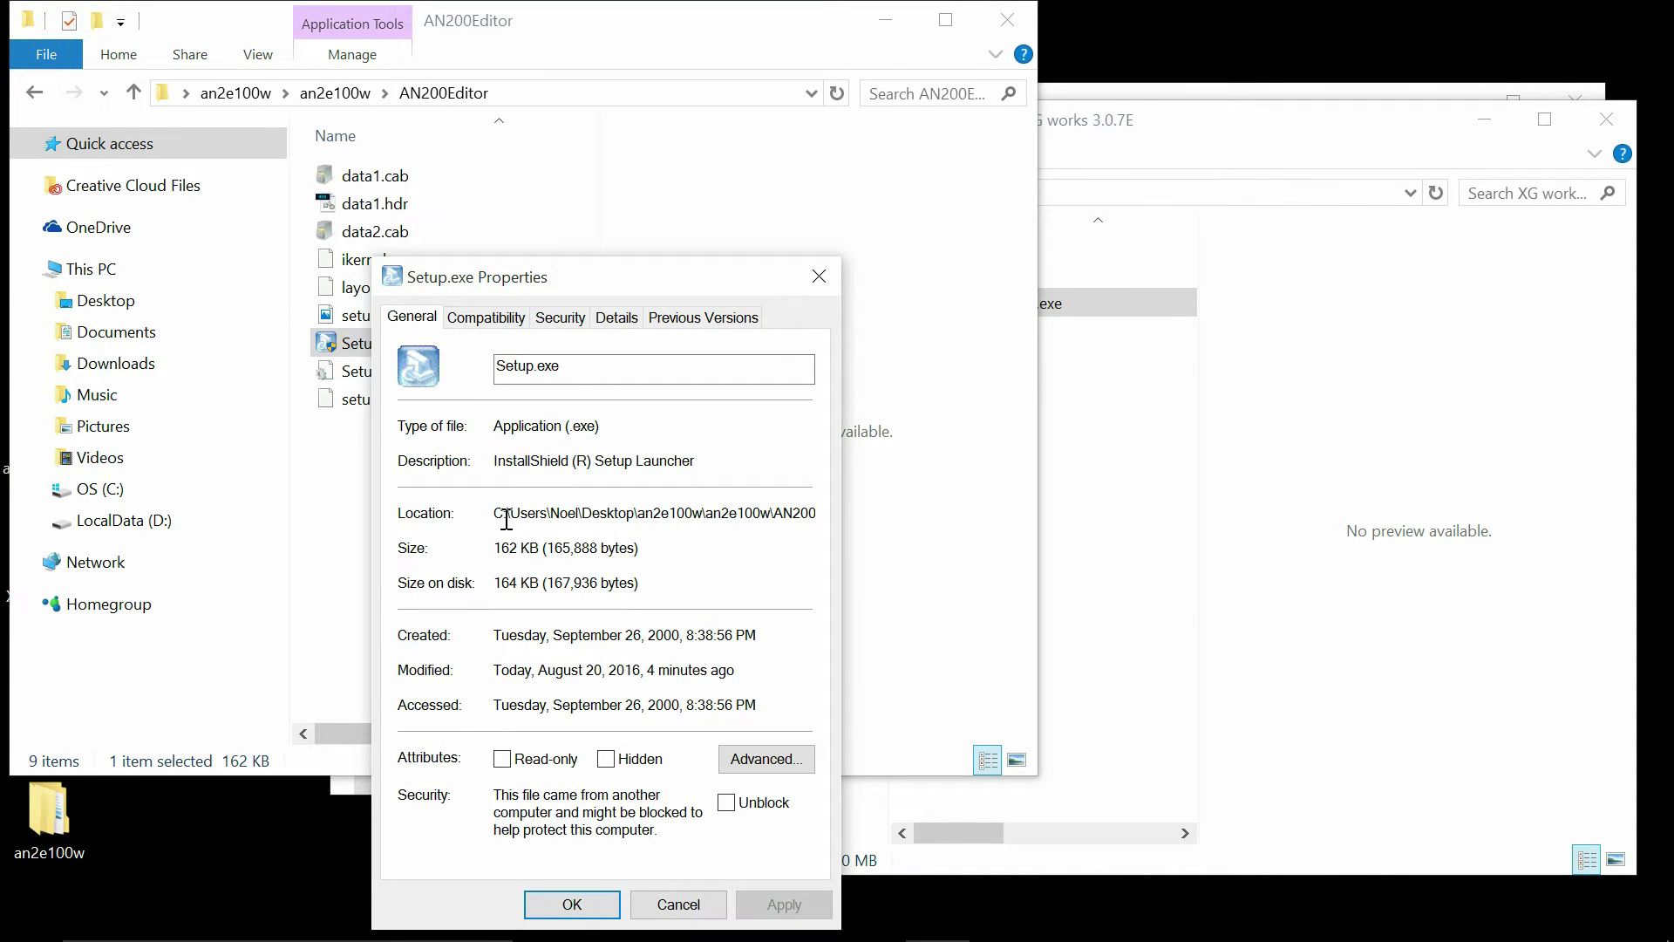
pyautogui.click(490, 324)
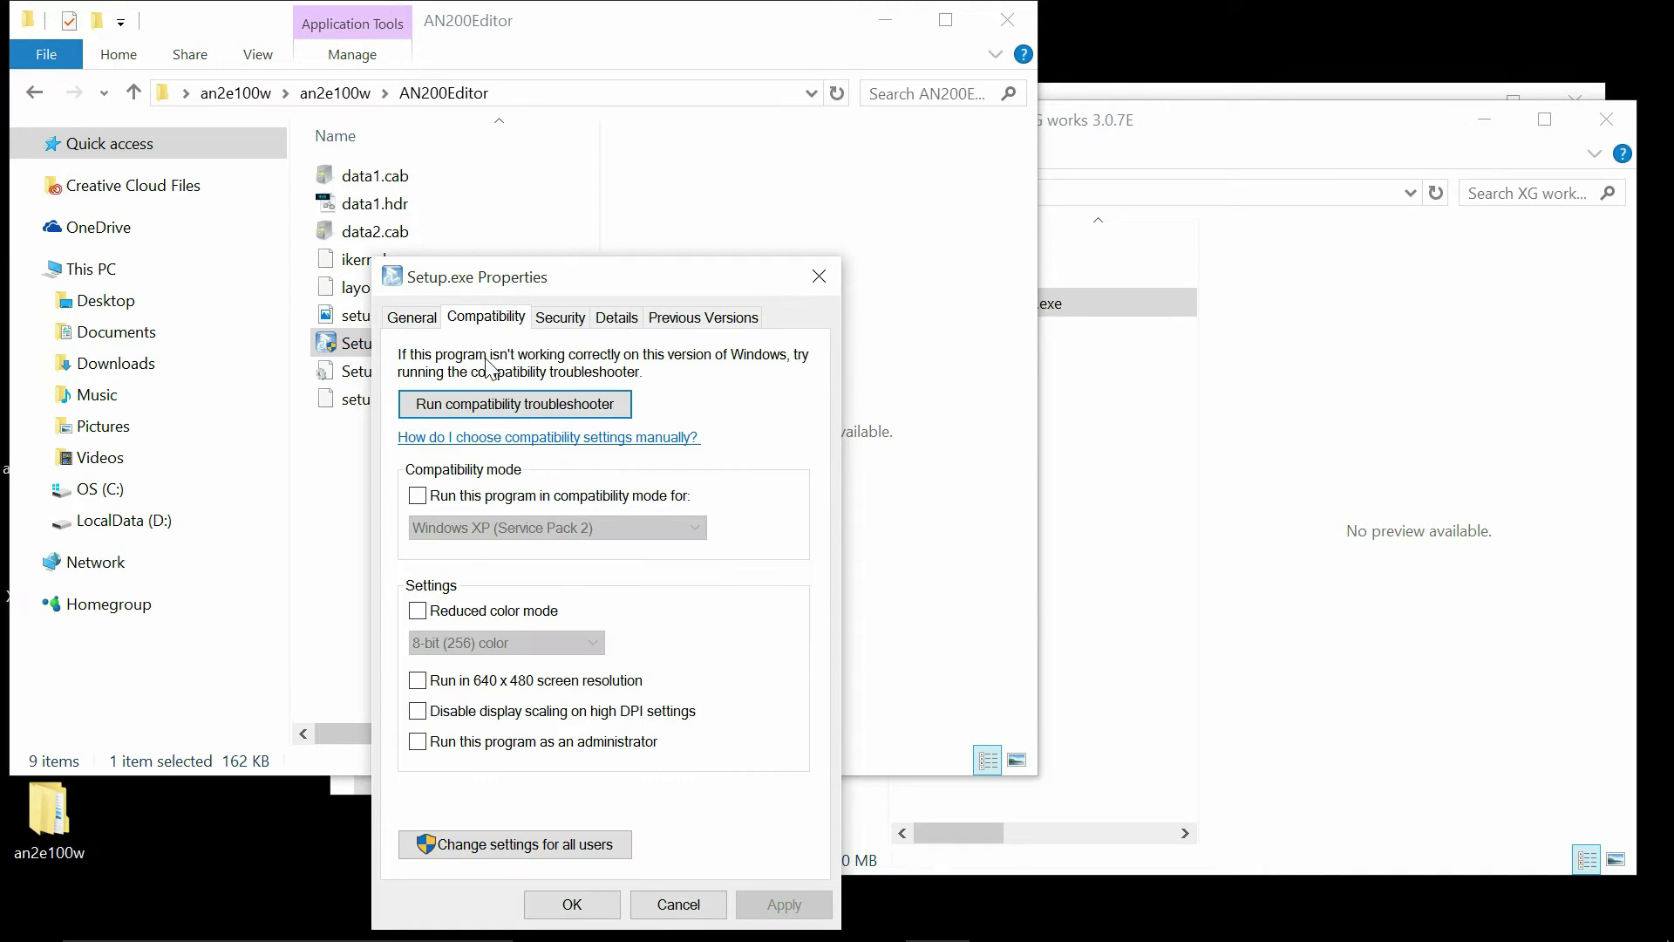
pyautogui.click(418, 499)
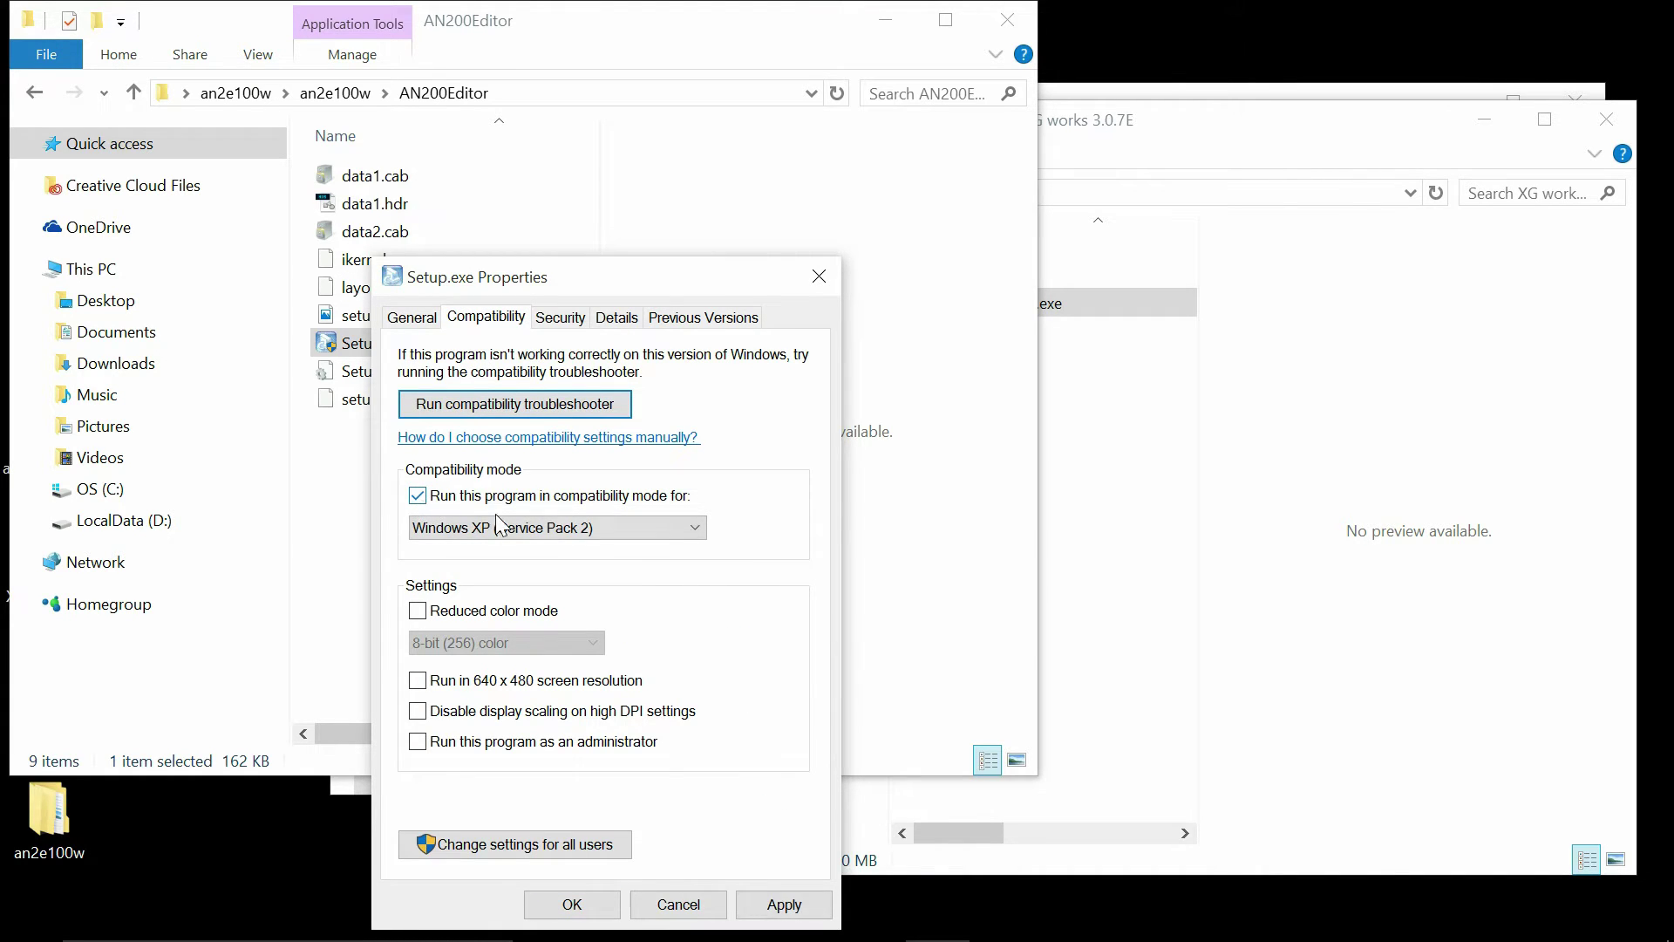
pyautogui.click(696, 529)
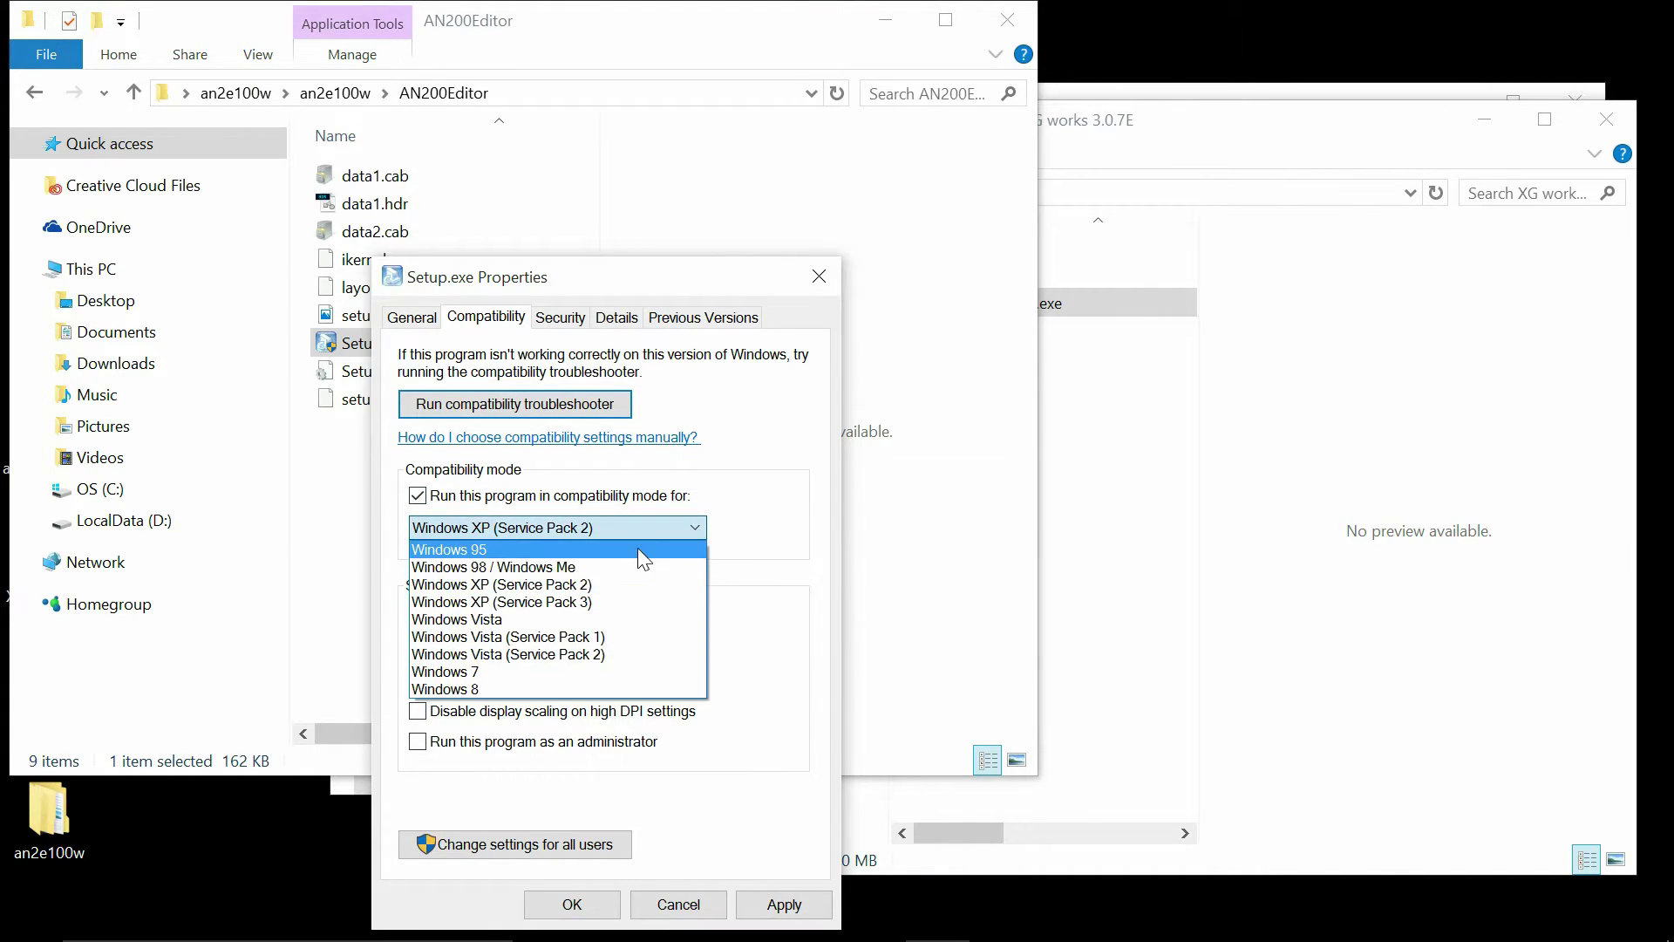
pyautogui.click(561, 568)
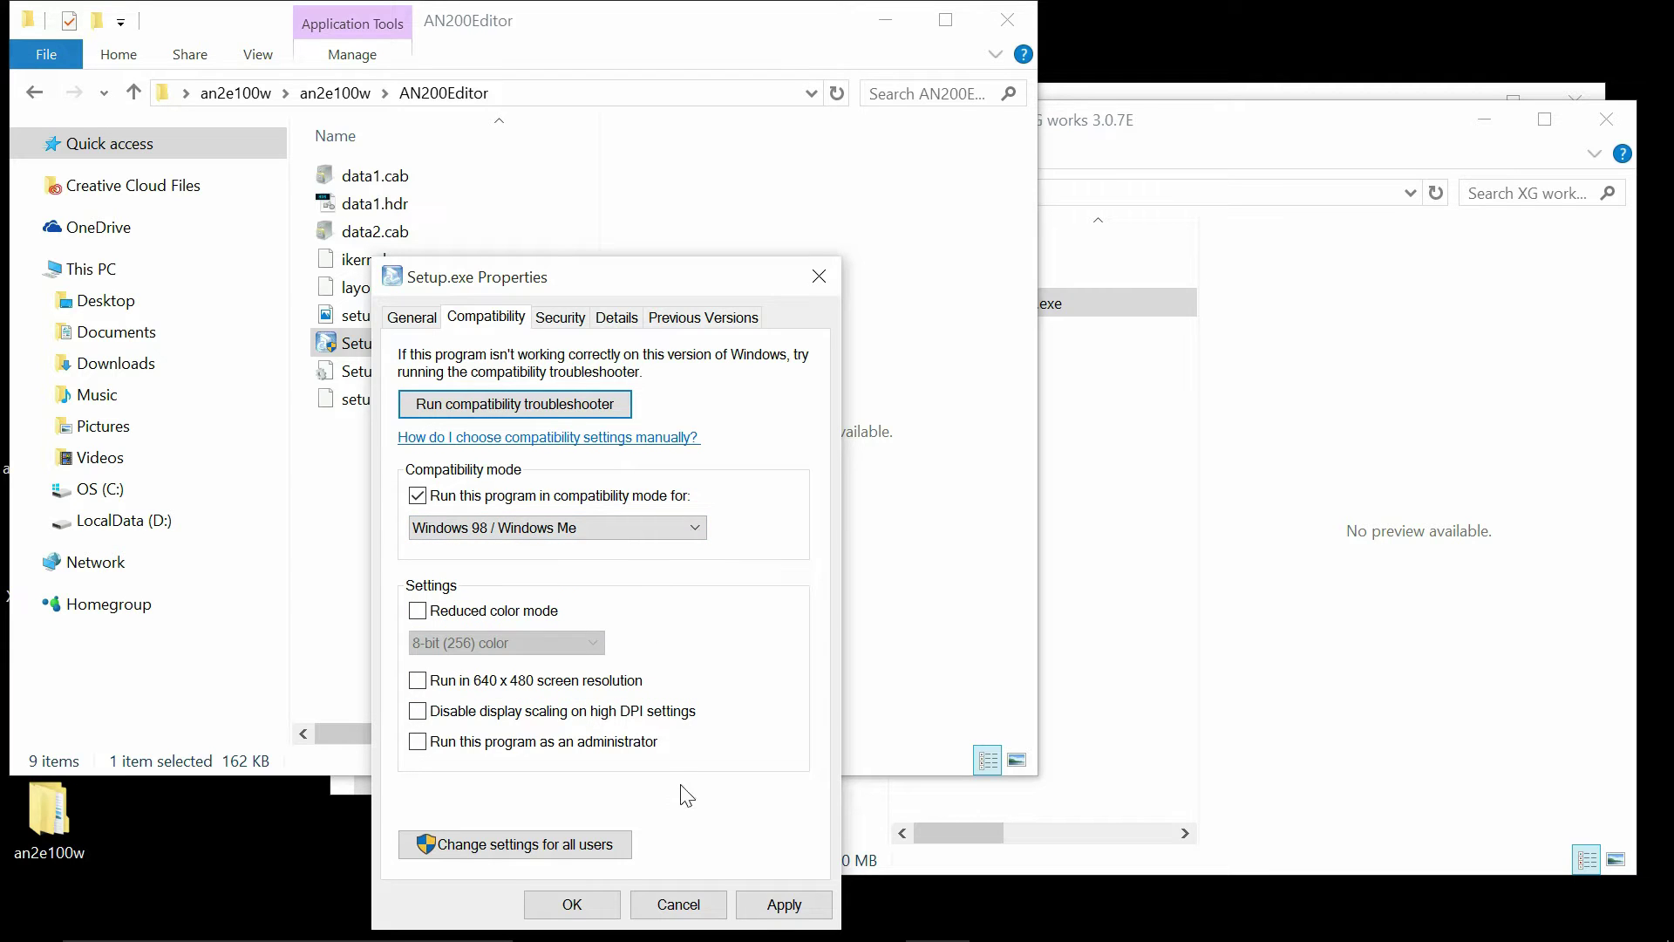
pyautogui.click(769, 905)
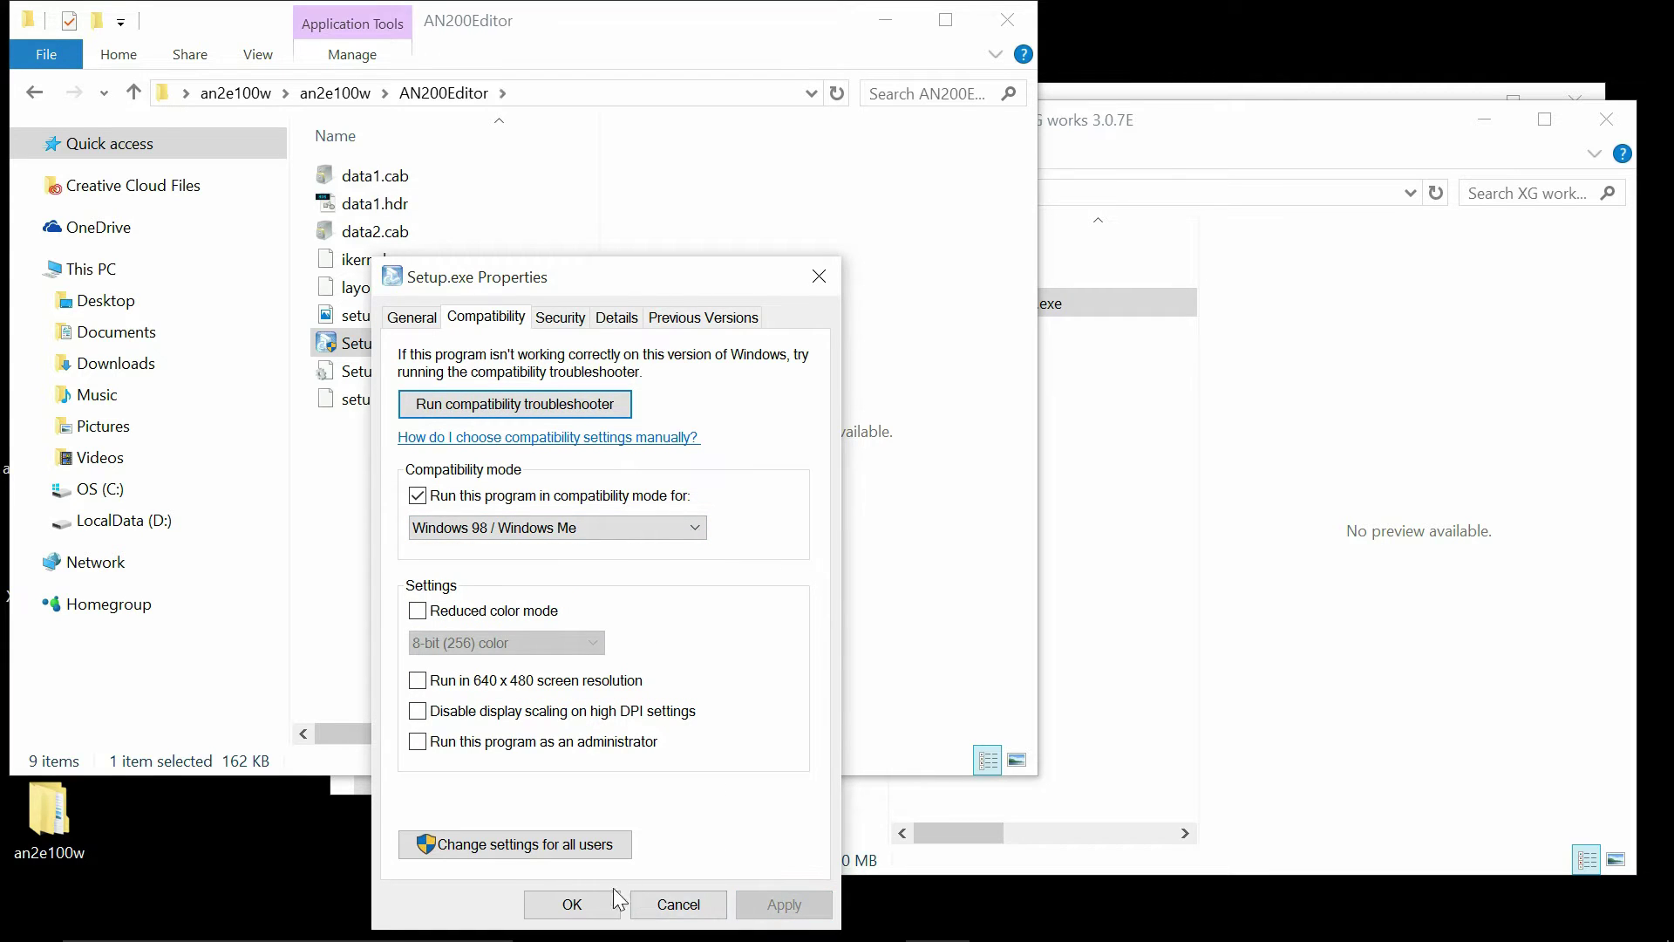
pyautogui.click(594, 899)
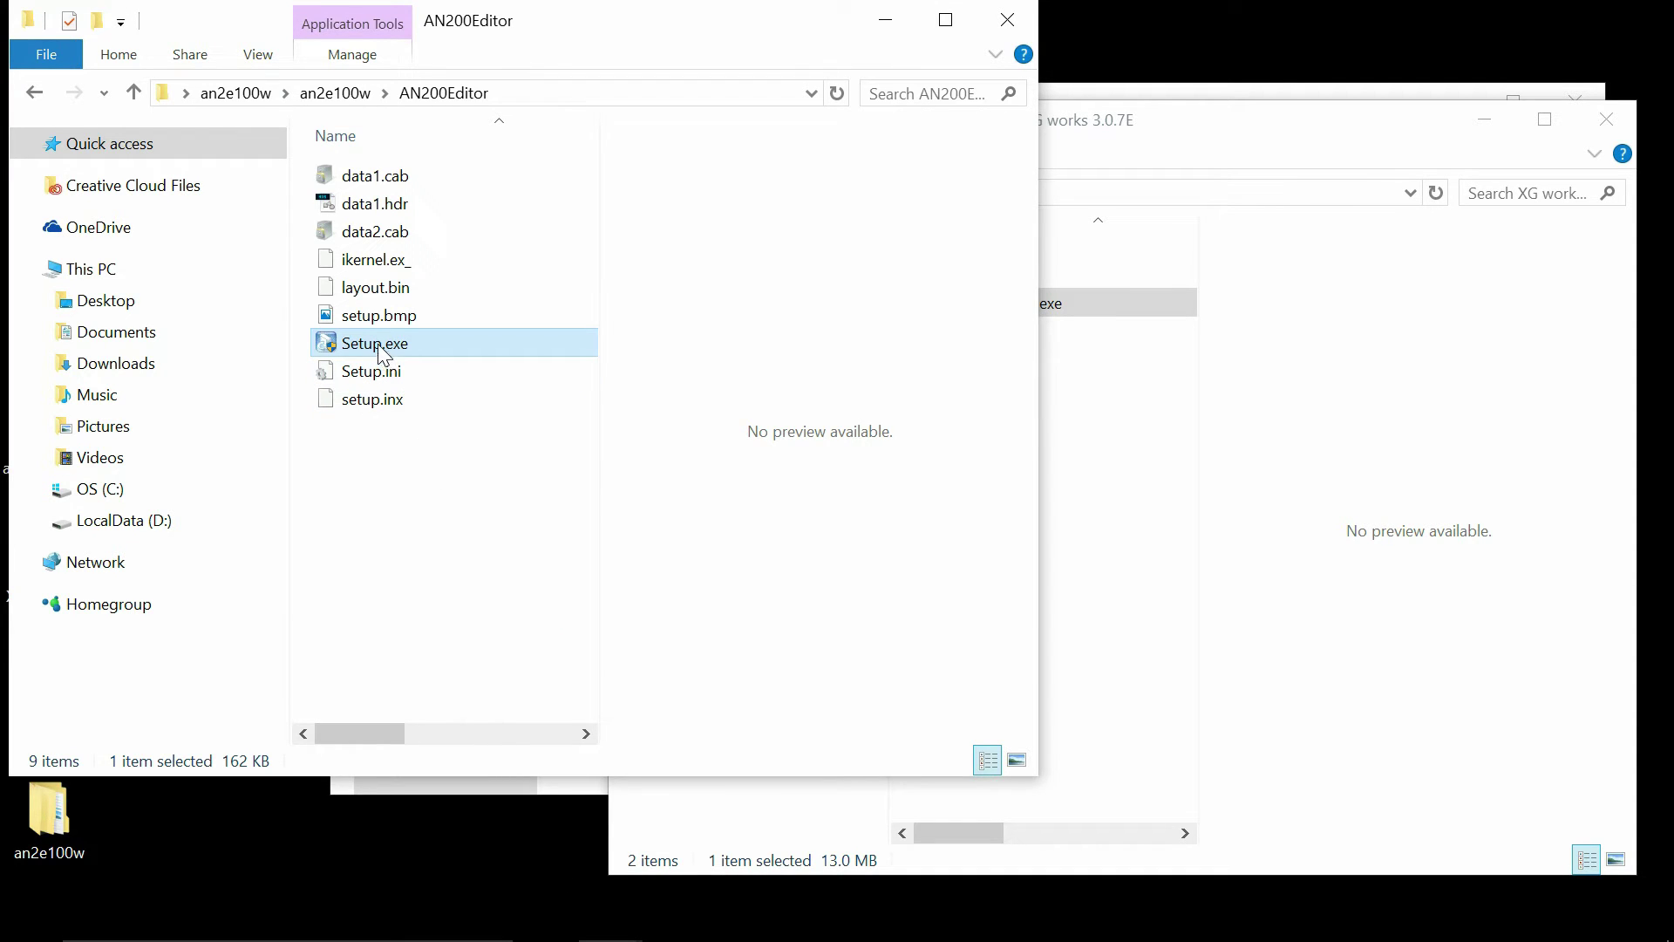
# Step: Run AN200 Editor Setup.exe as administrator in English and install it into the XGworks folder
pyautogui.rightClick(378, 347)
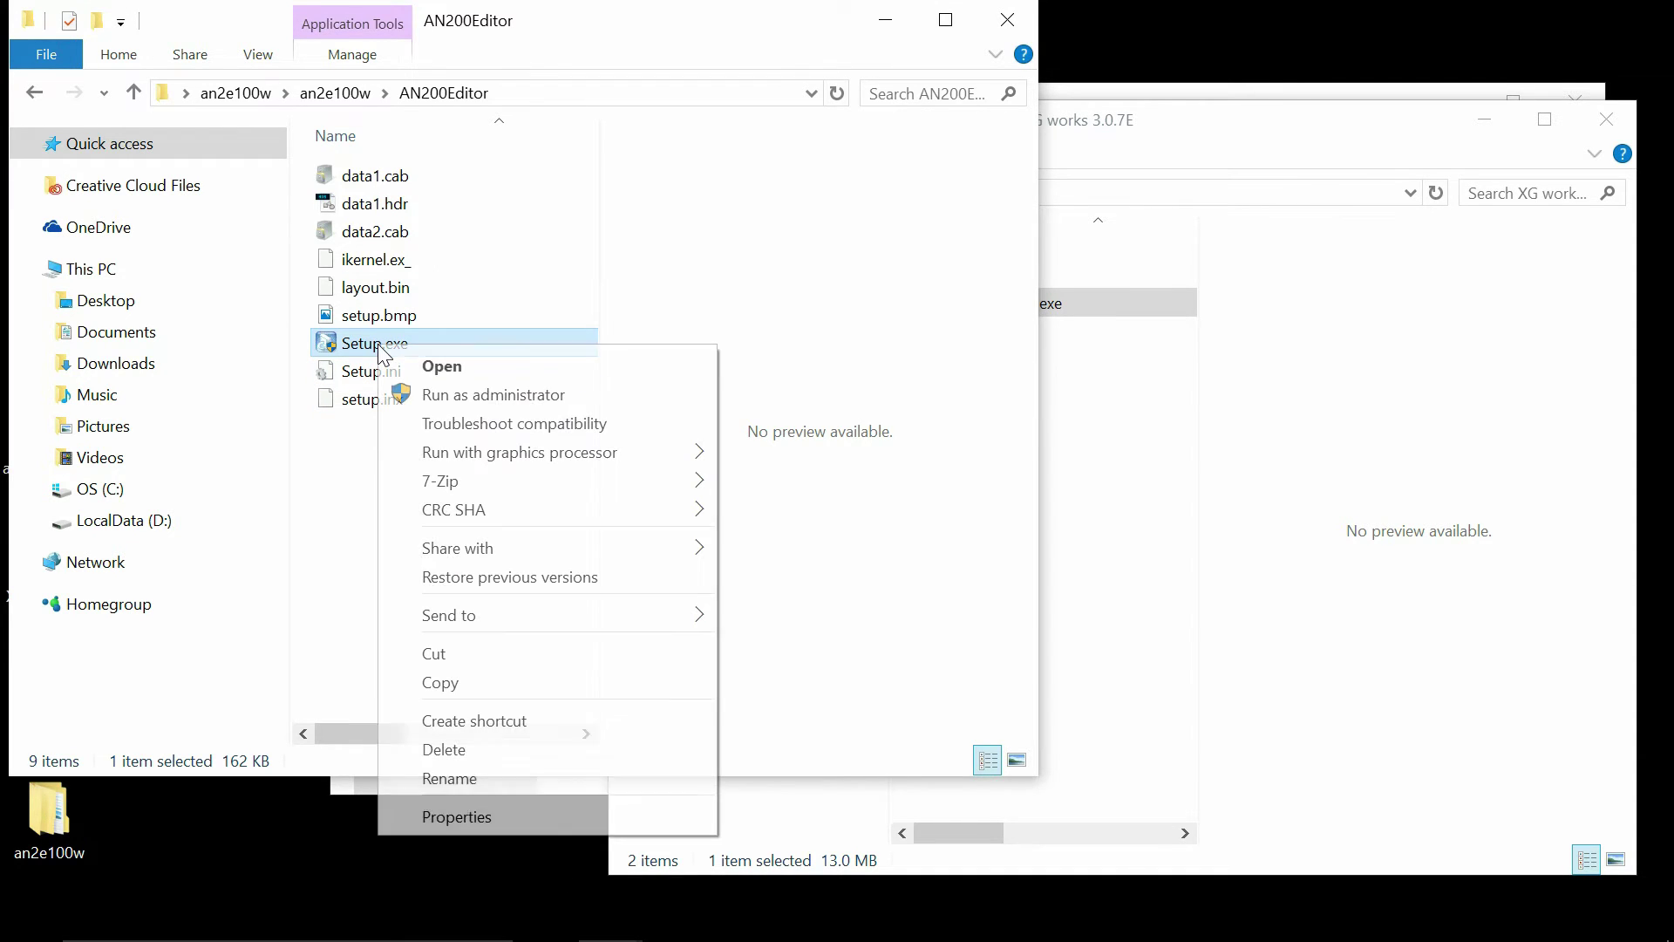
pyautogui.click(440, 403)
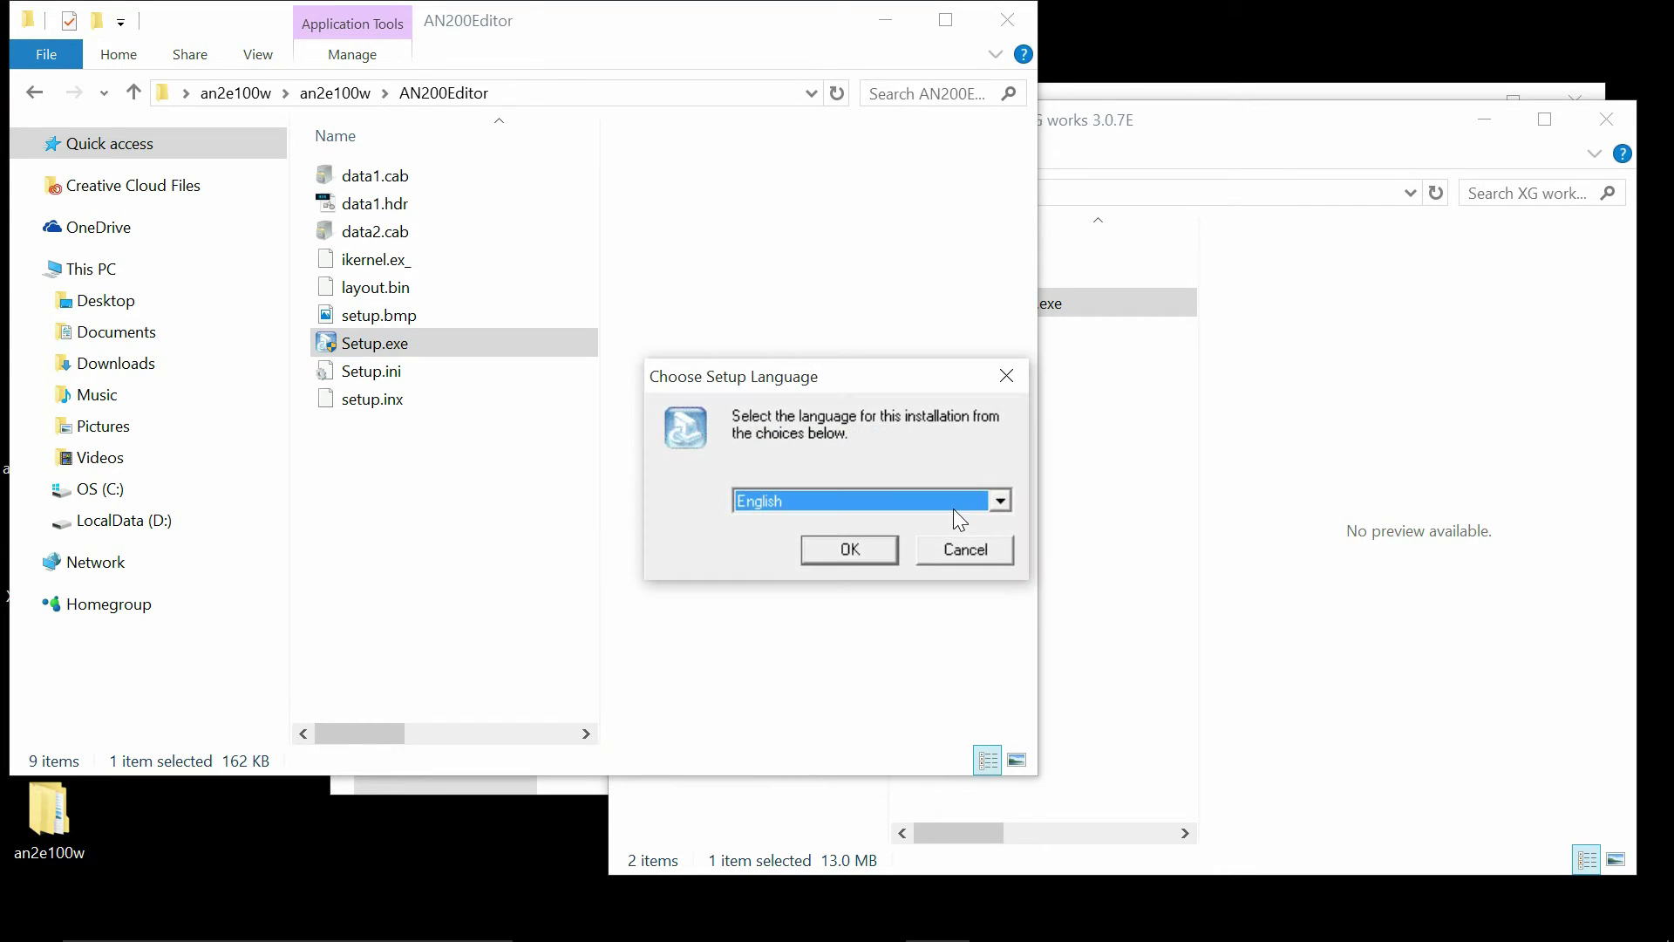
pyautogui.click(849, 551)
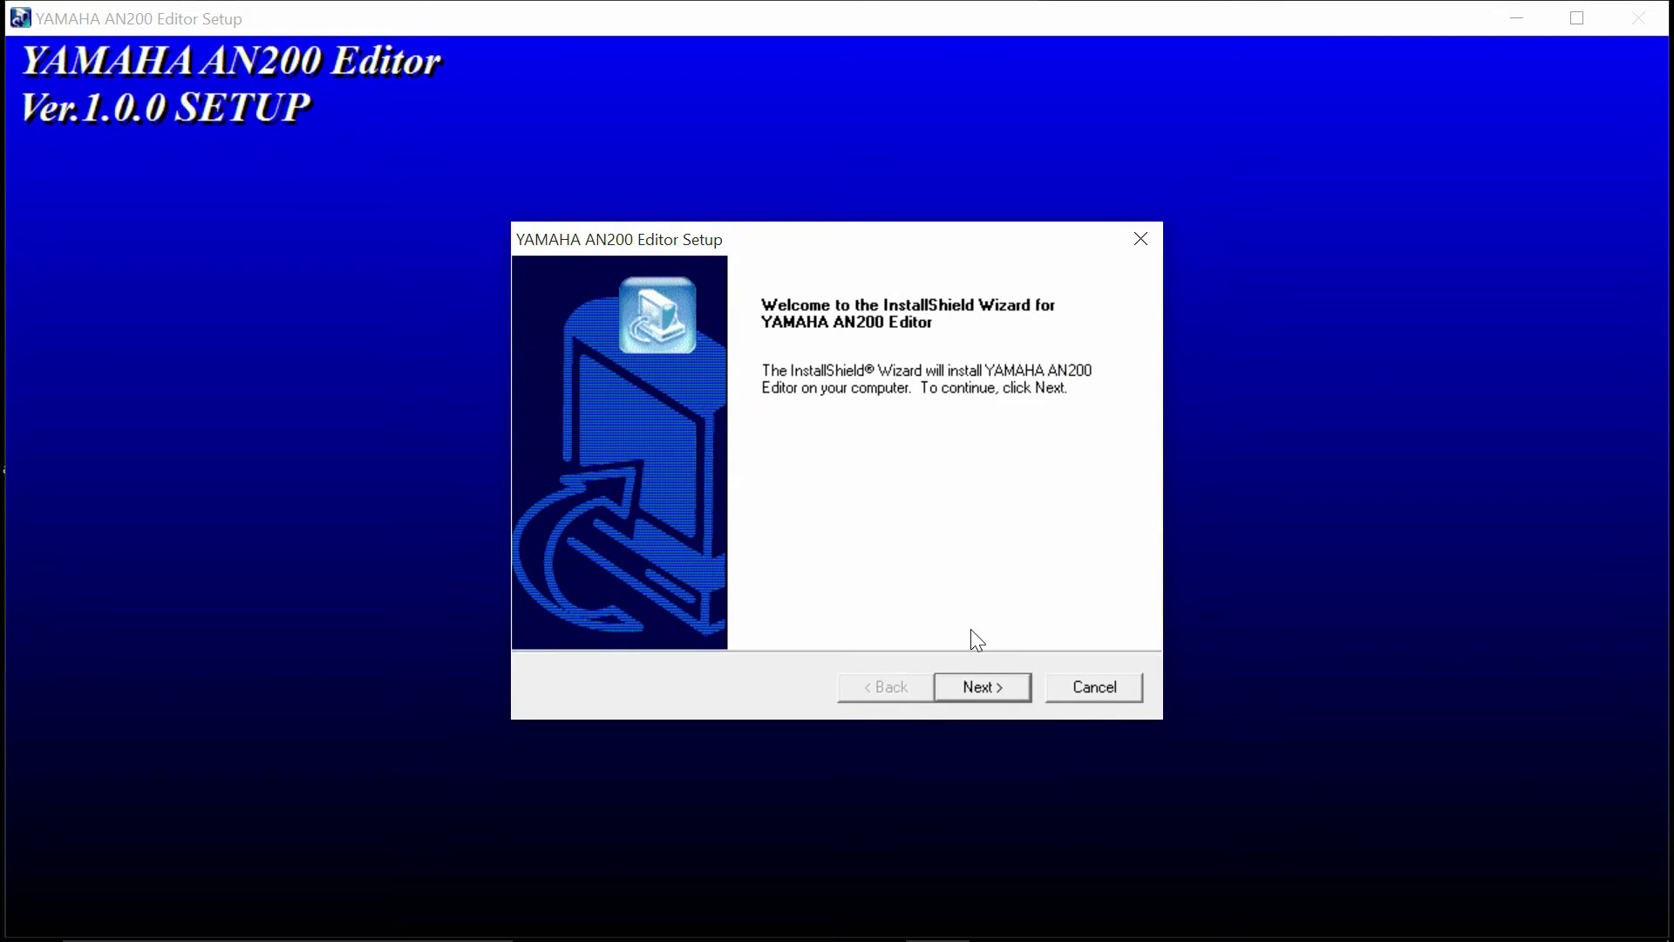
pyautogui.click(963, 683)
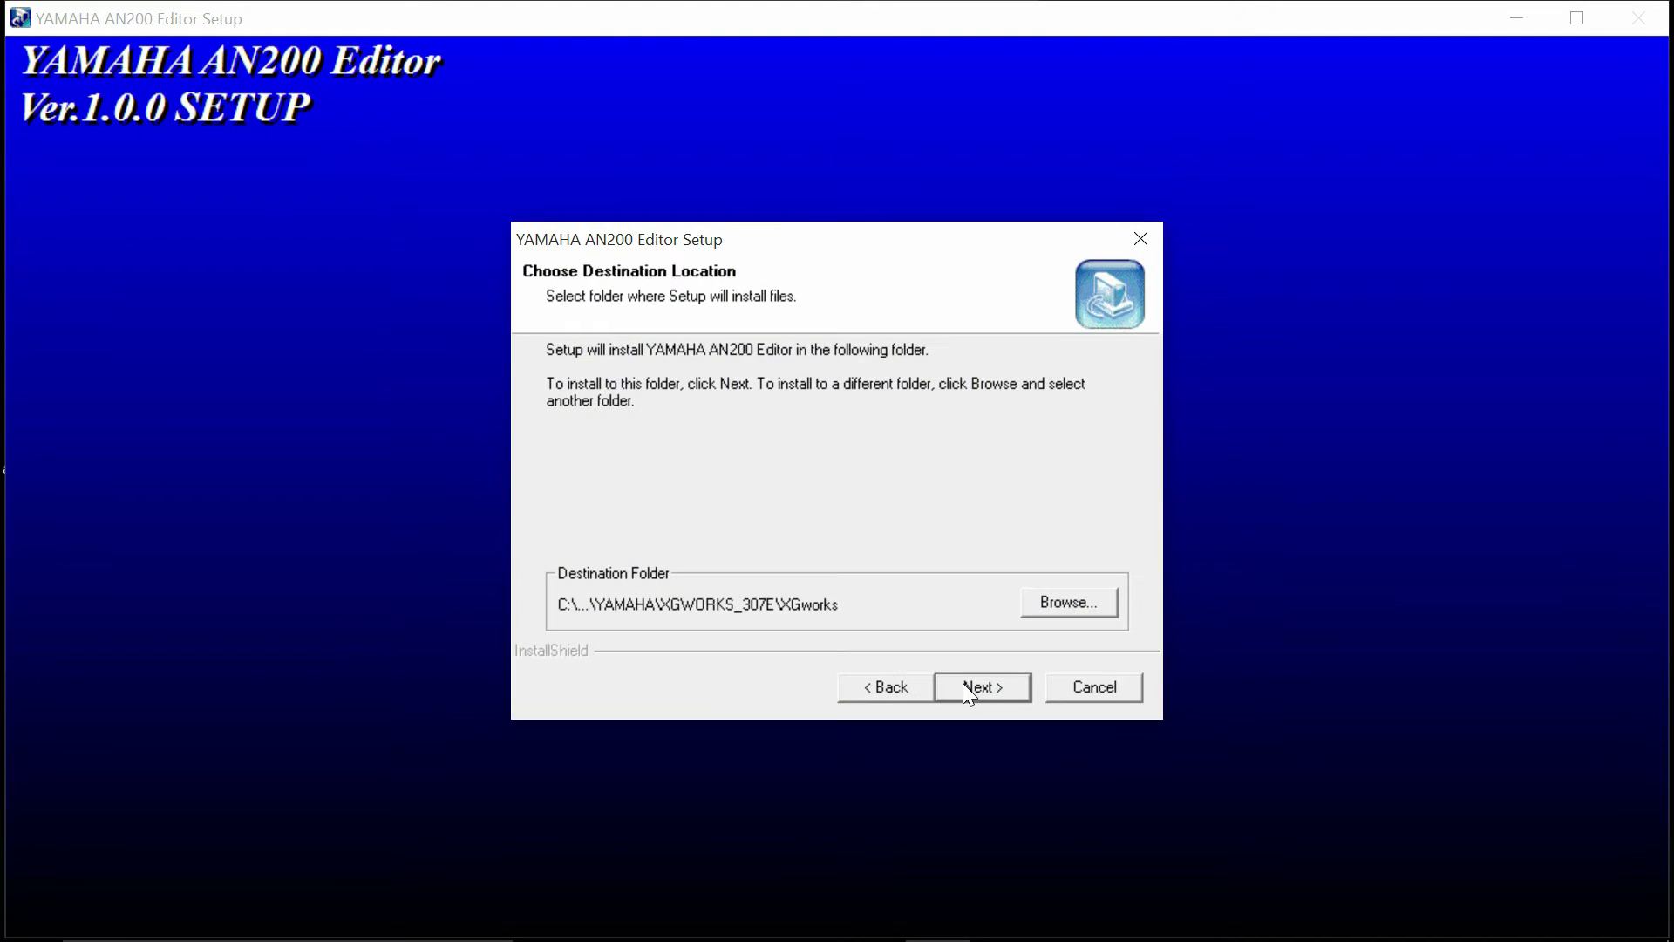
pyautogui.click(963, 683)
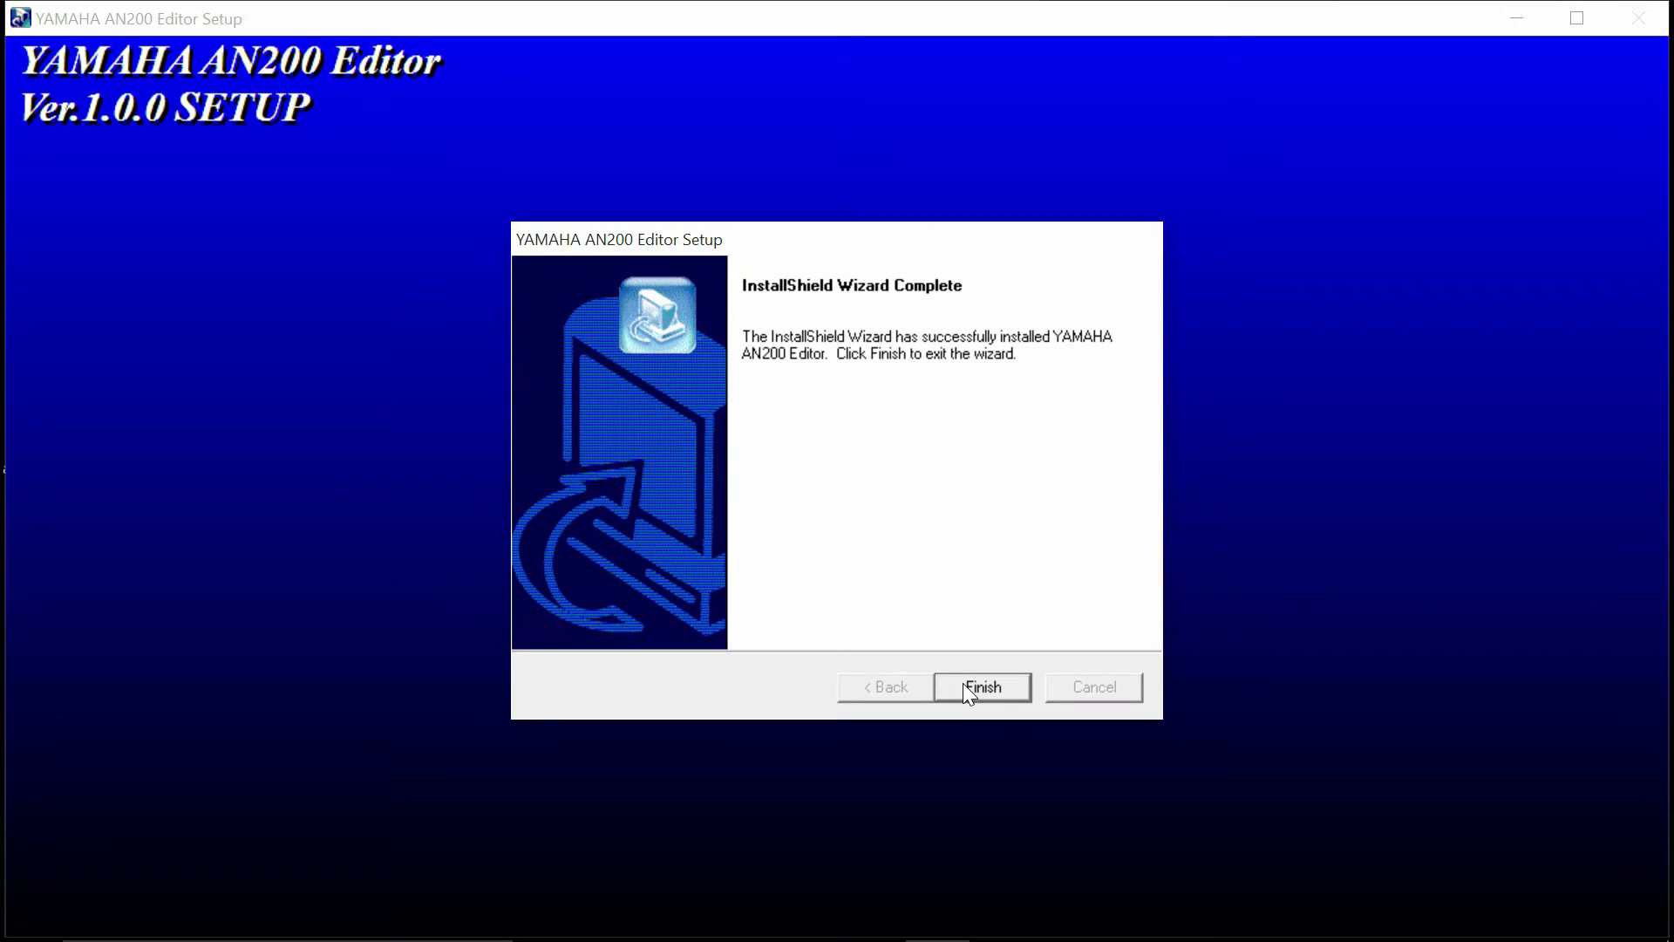
pyautogui.click(962, 683)
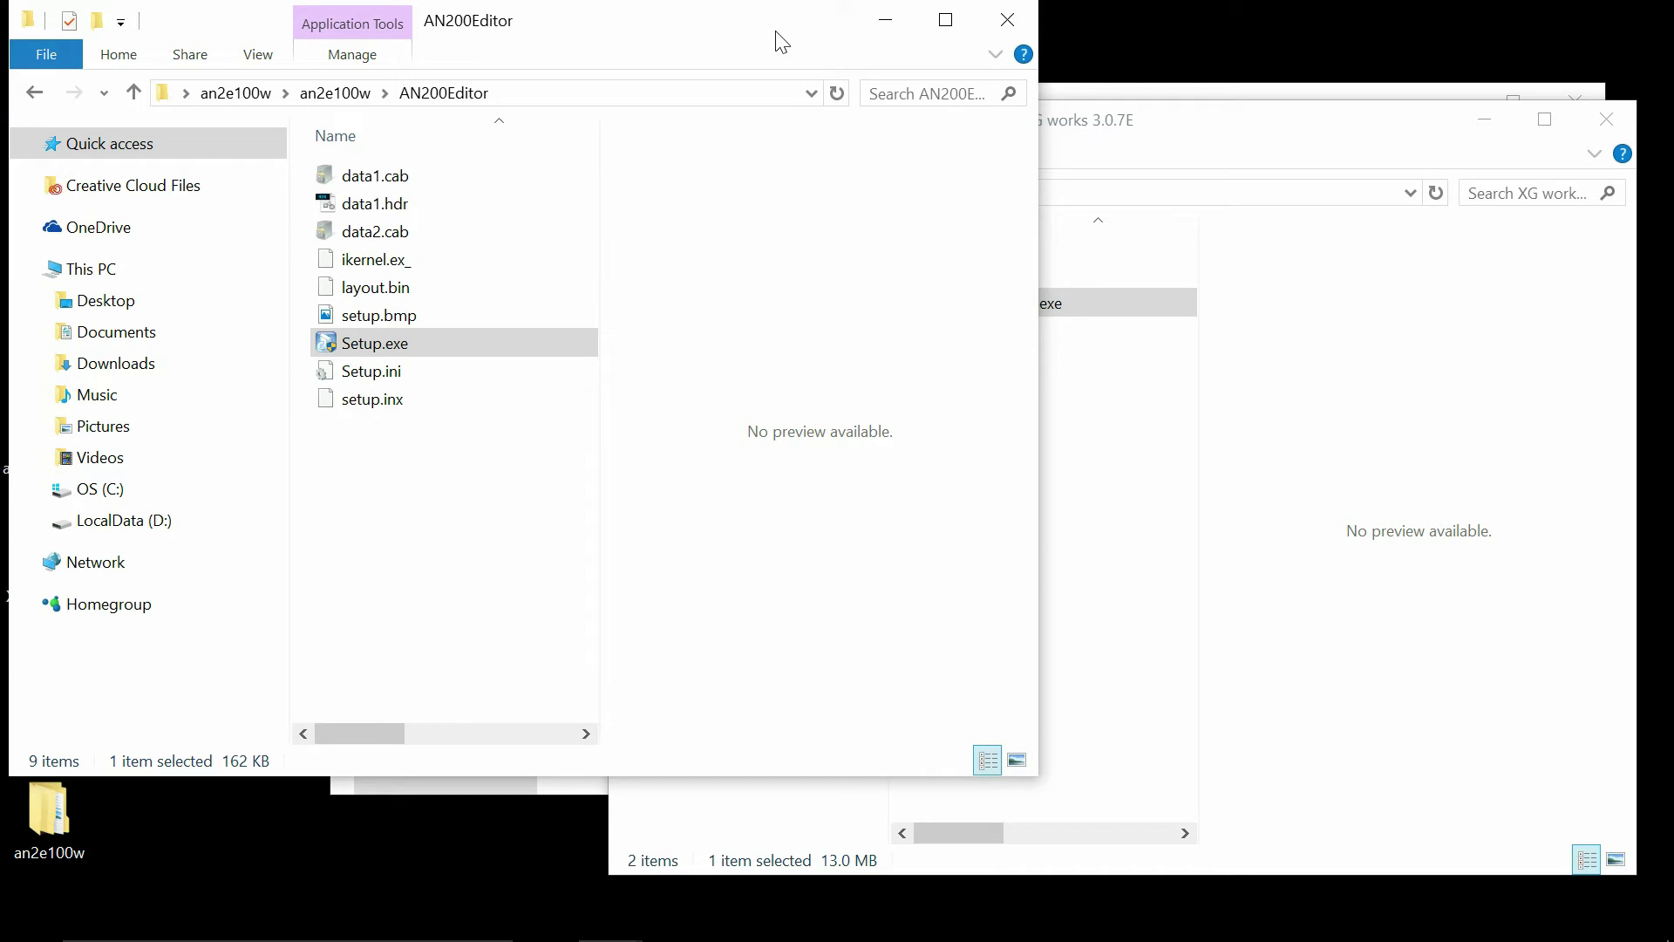
pyautogui.click(1002, 21)
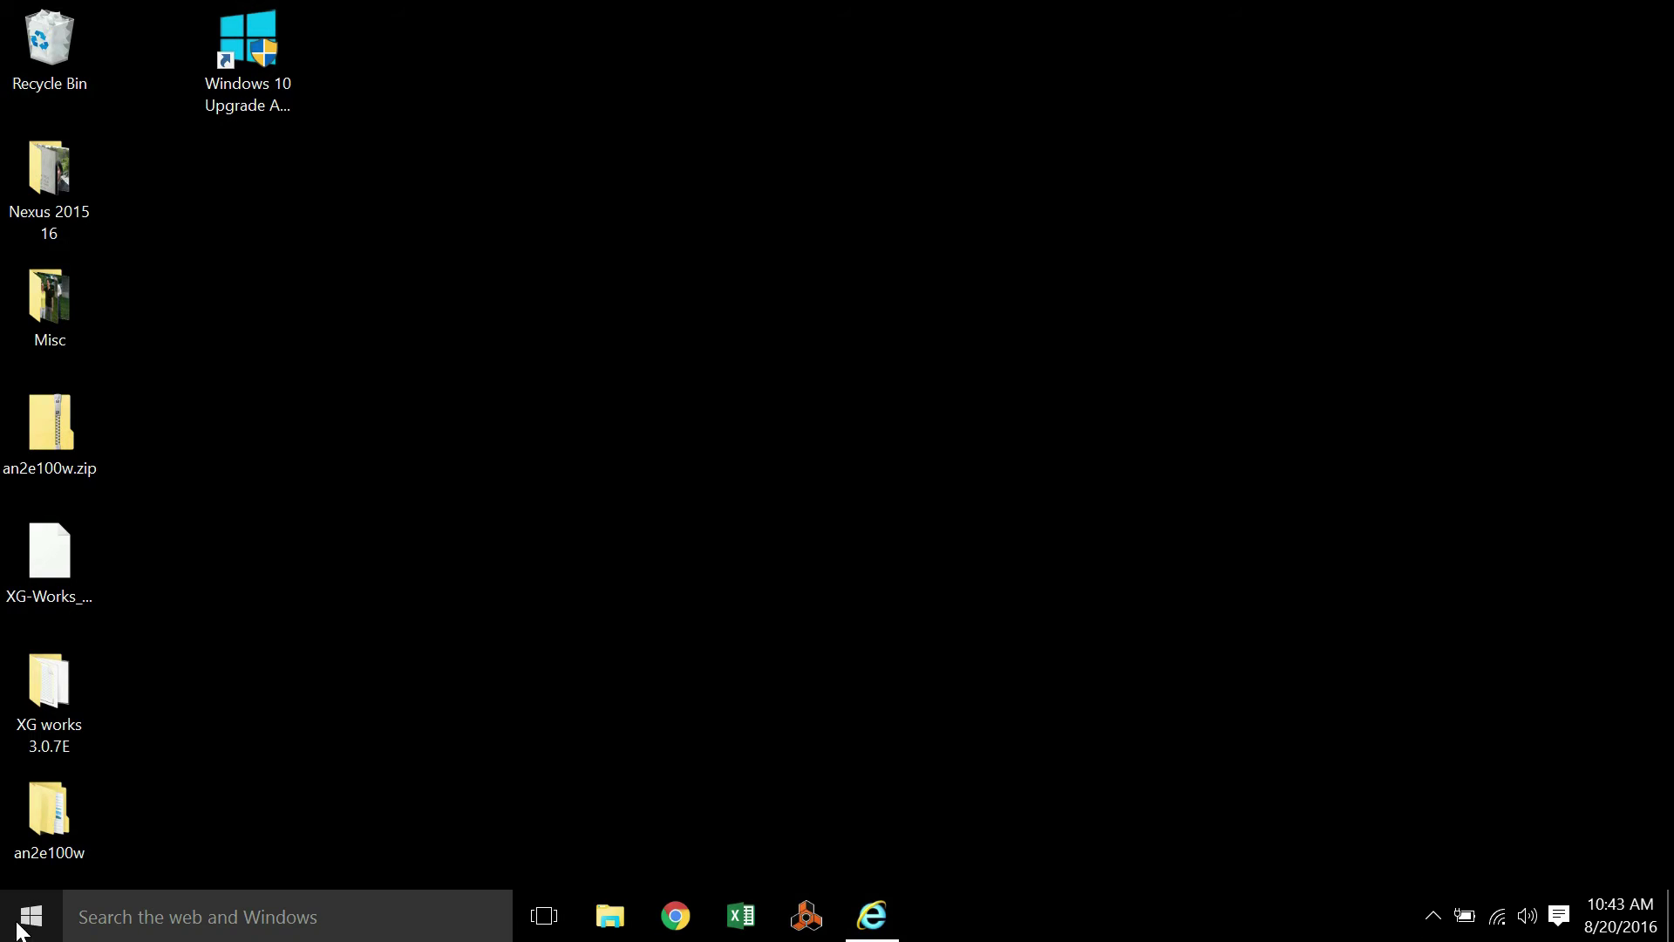
# Step: Open the Start menu showing XGworks 3.0.7E among recently added apps
pyautogui.click(31, 916)
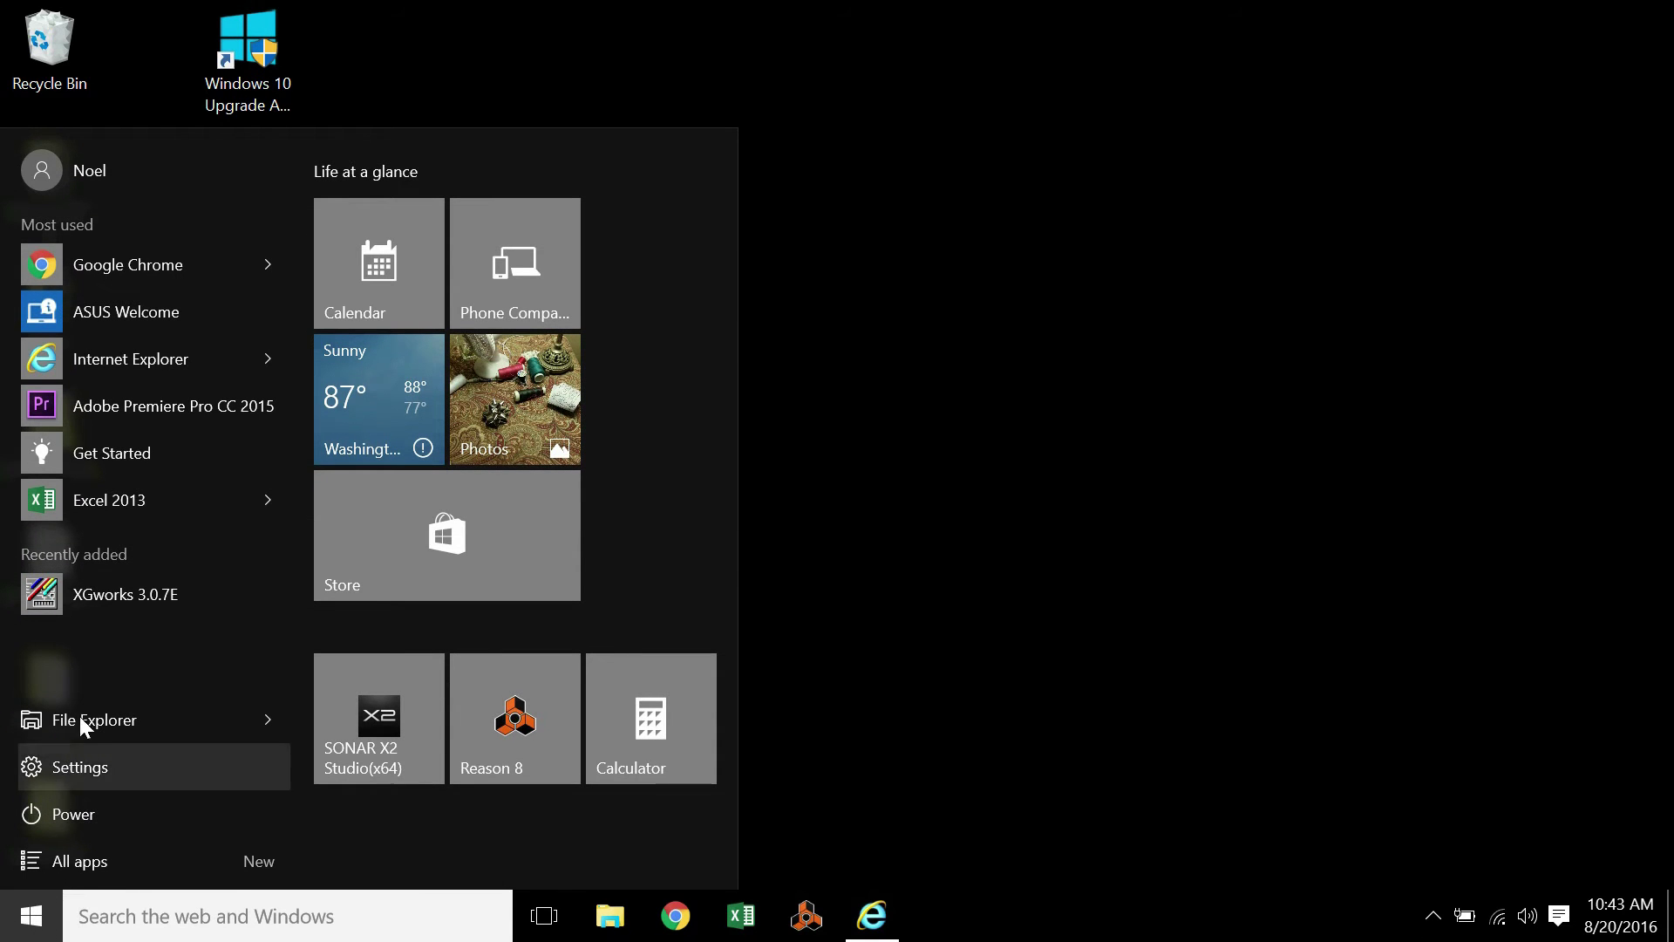
# Step: Start XGworks and set MIDI In to 2- MIDISPORT Uno In and MIDI Out 1 to 2- MIDISPORT Uno Out
pyautogui.click(103, 602)
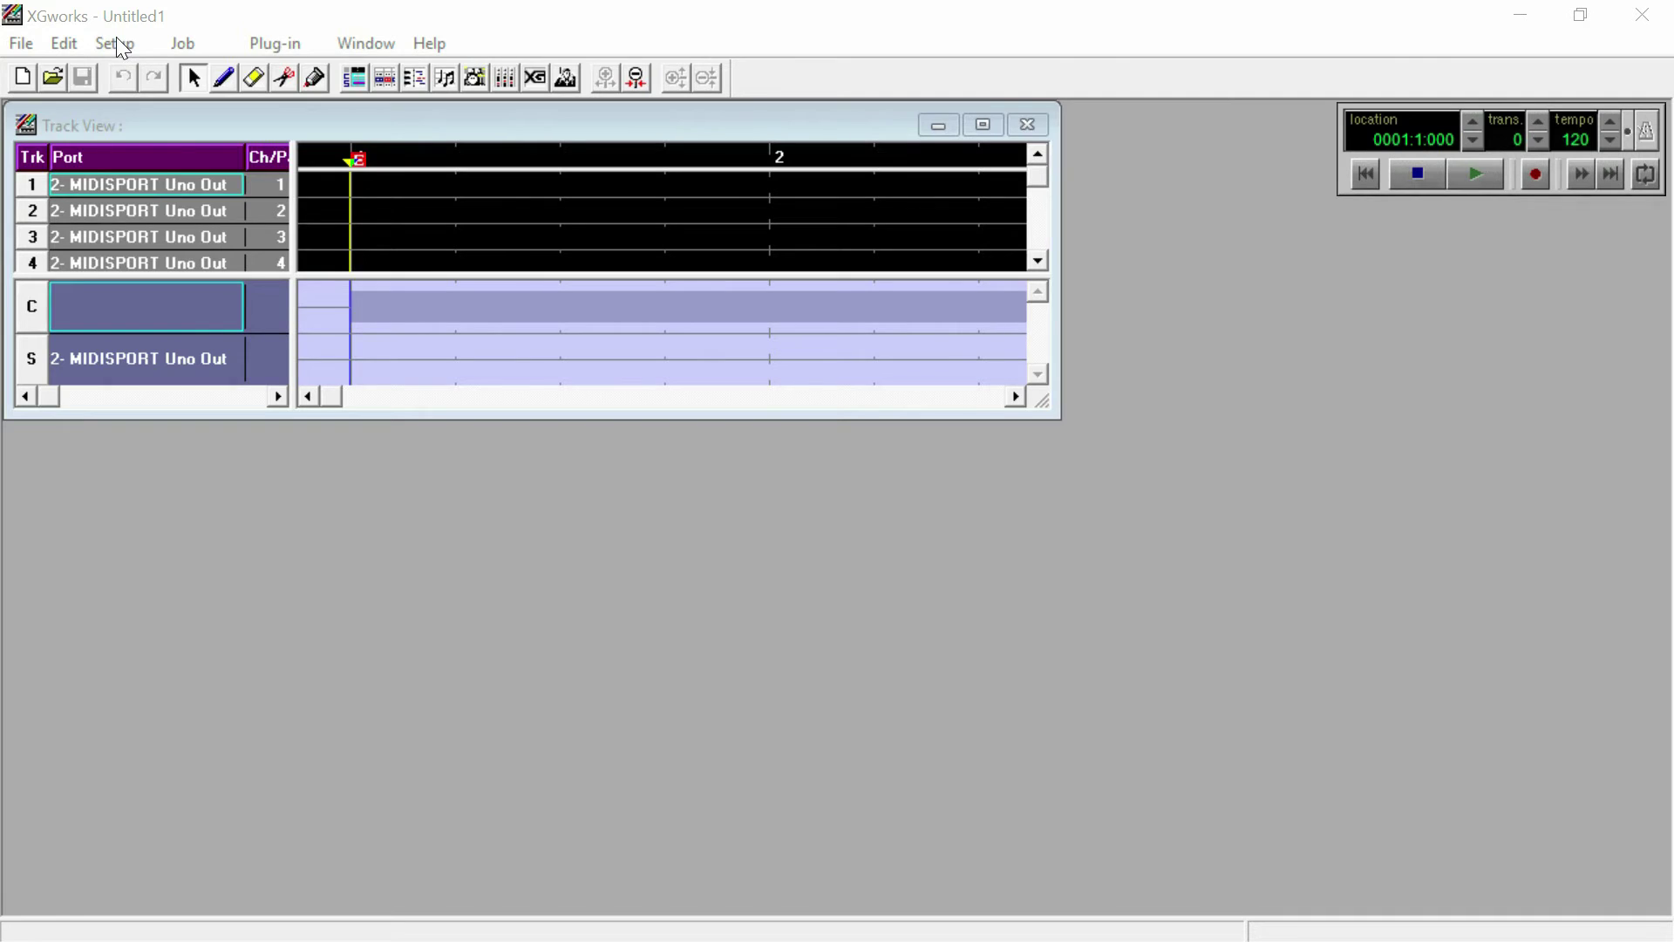
pyautogui.click(117, 37)
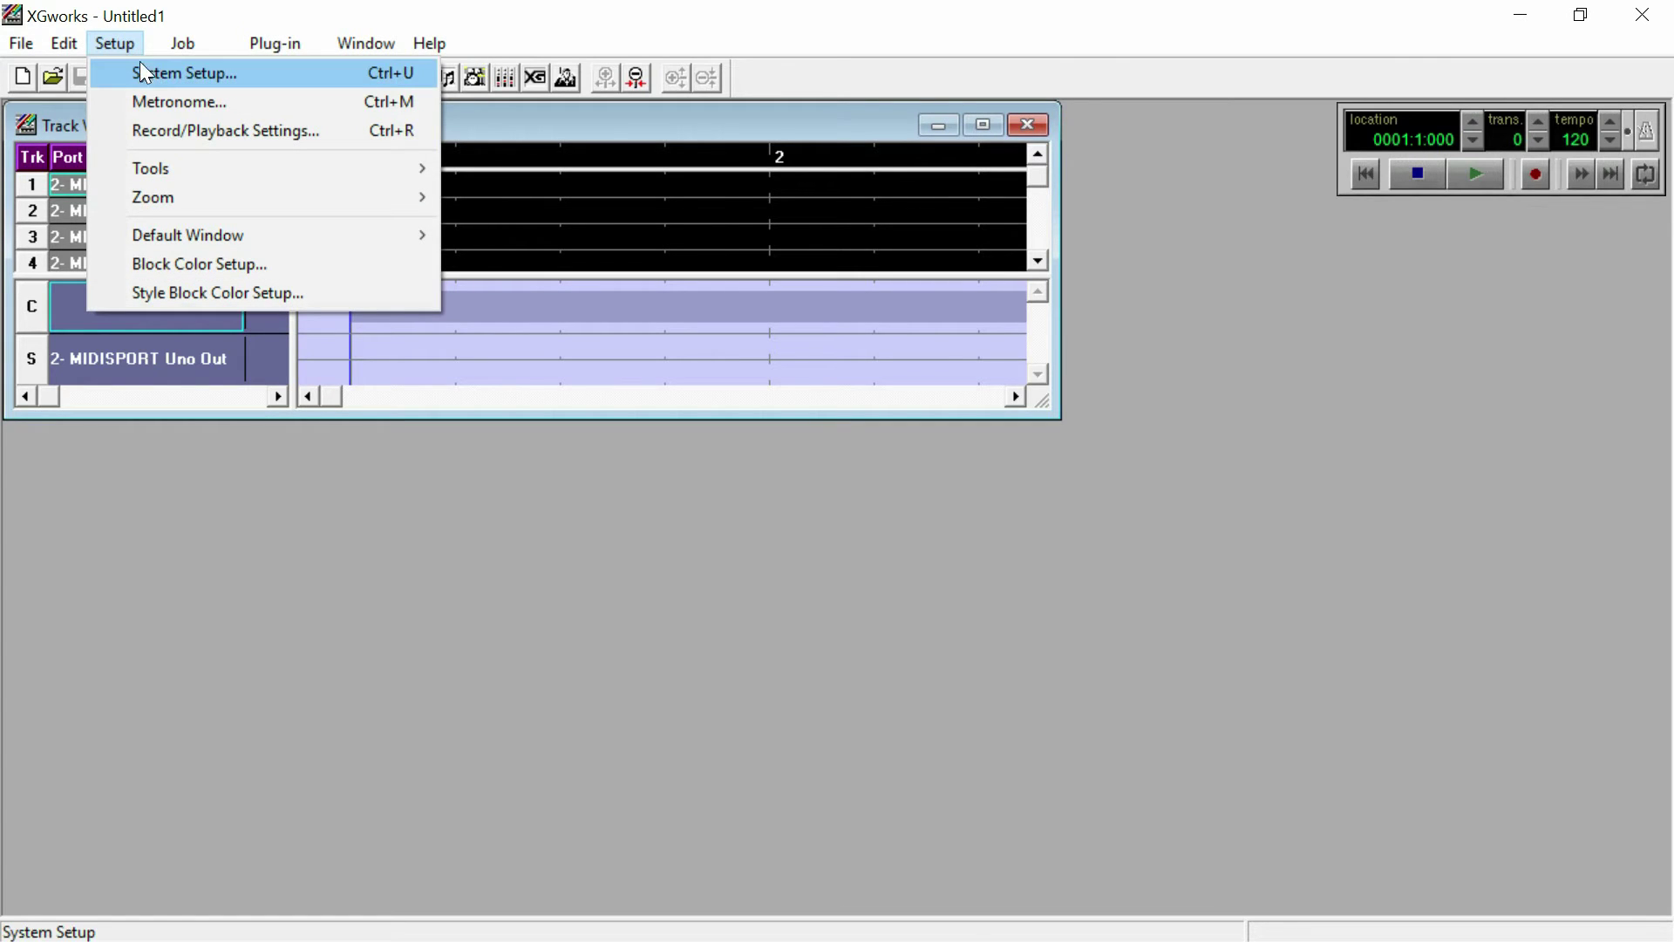
pyautogui.click(160, 85)
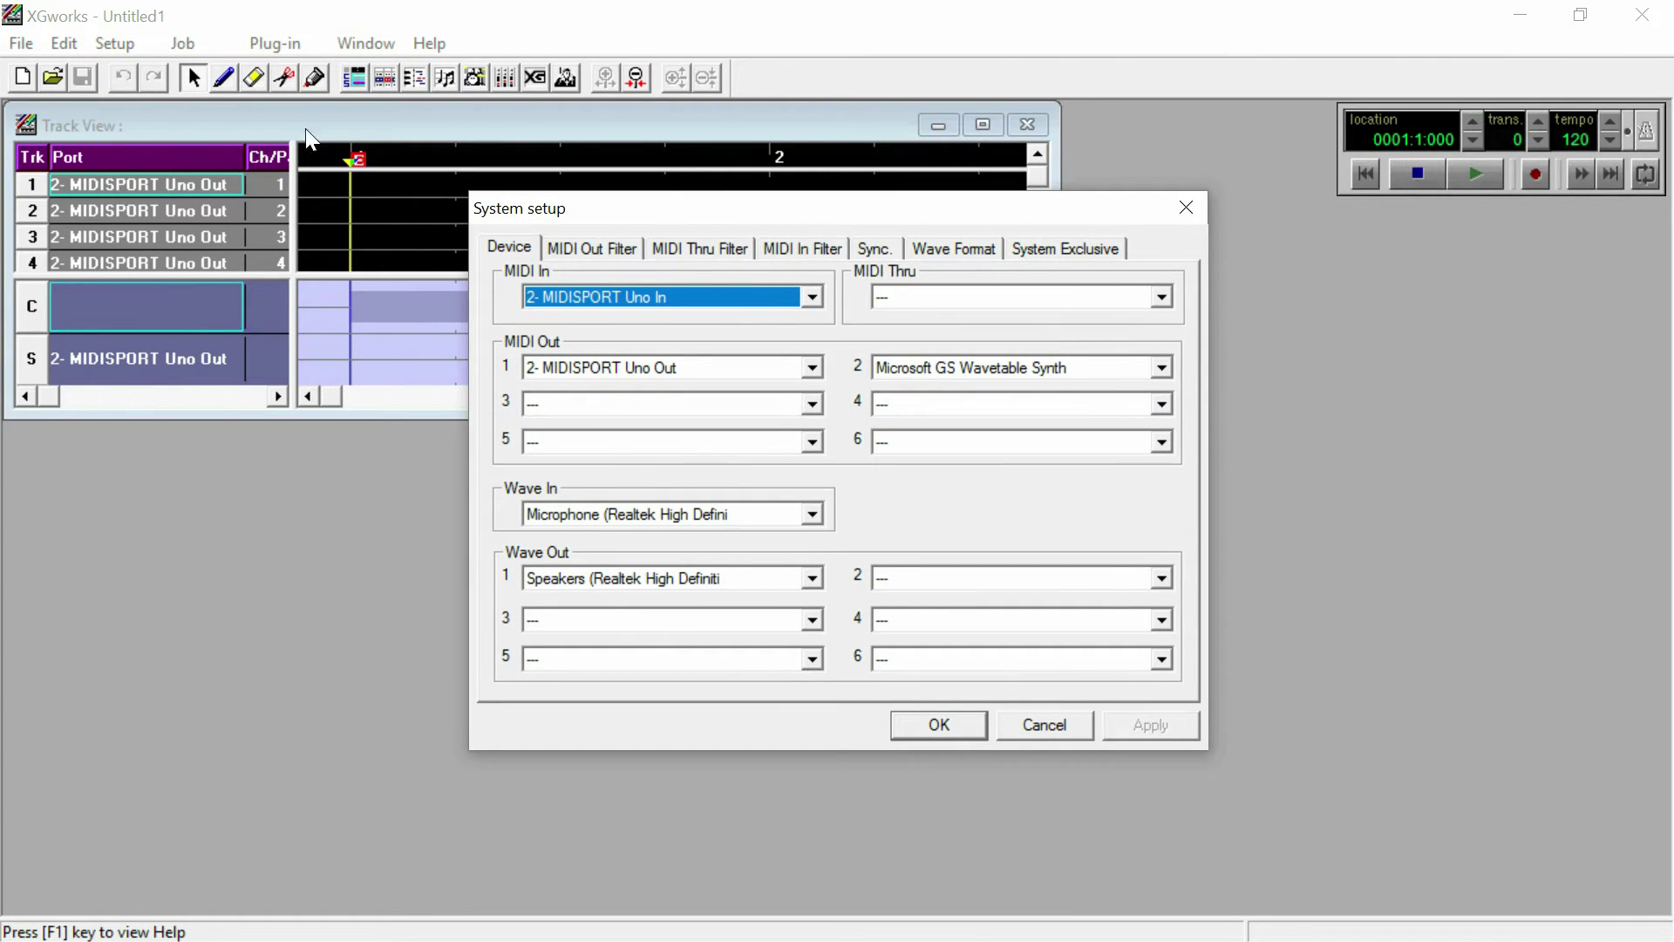
pyautogui.click(813, 298)
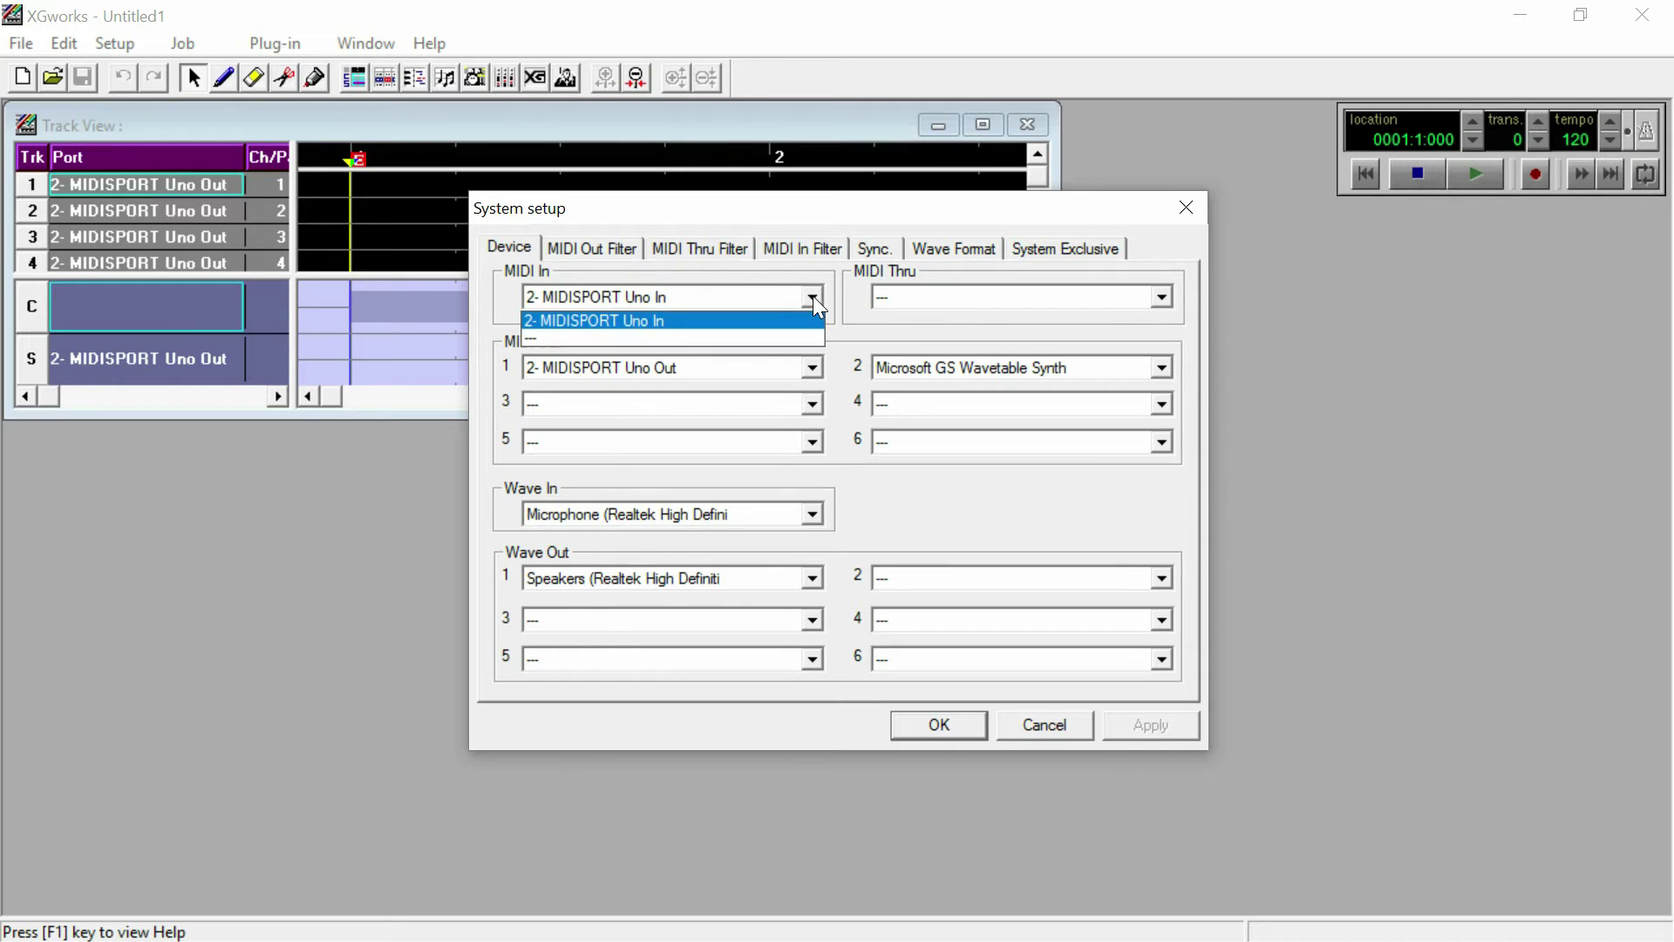
pyautogui.click(821, 204)
pyautogui.click(813, 368)
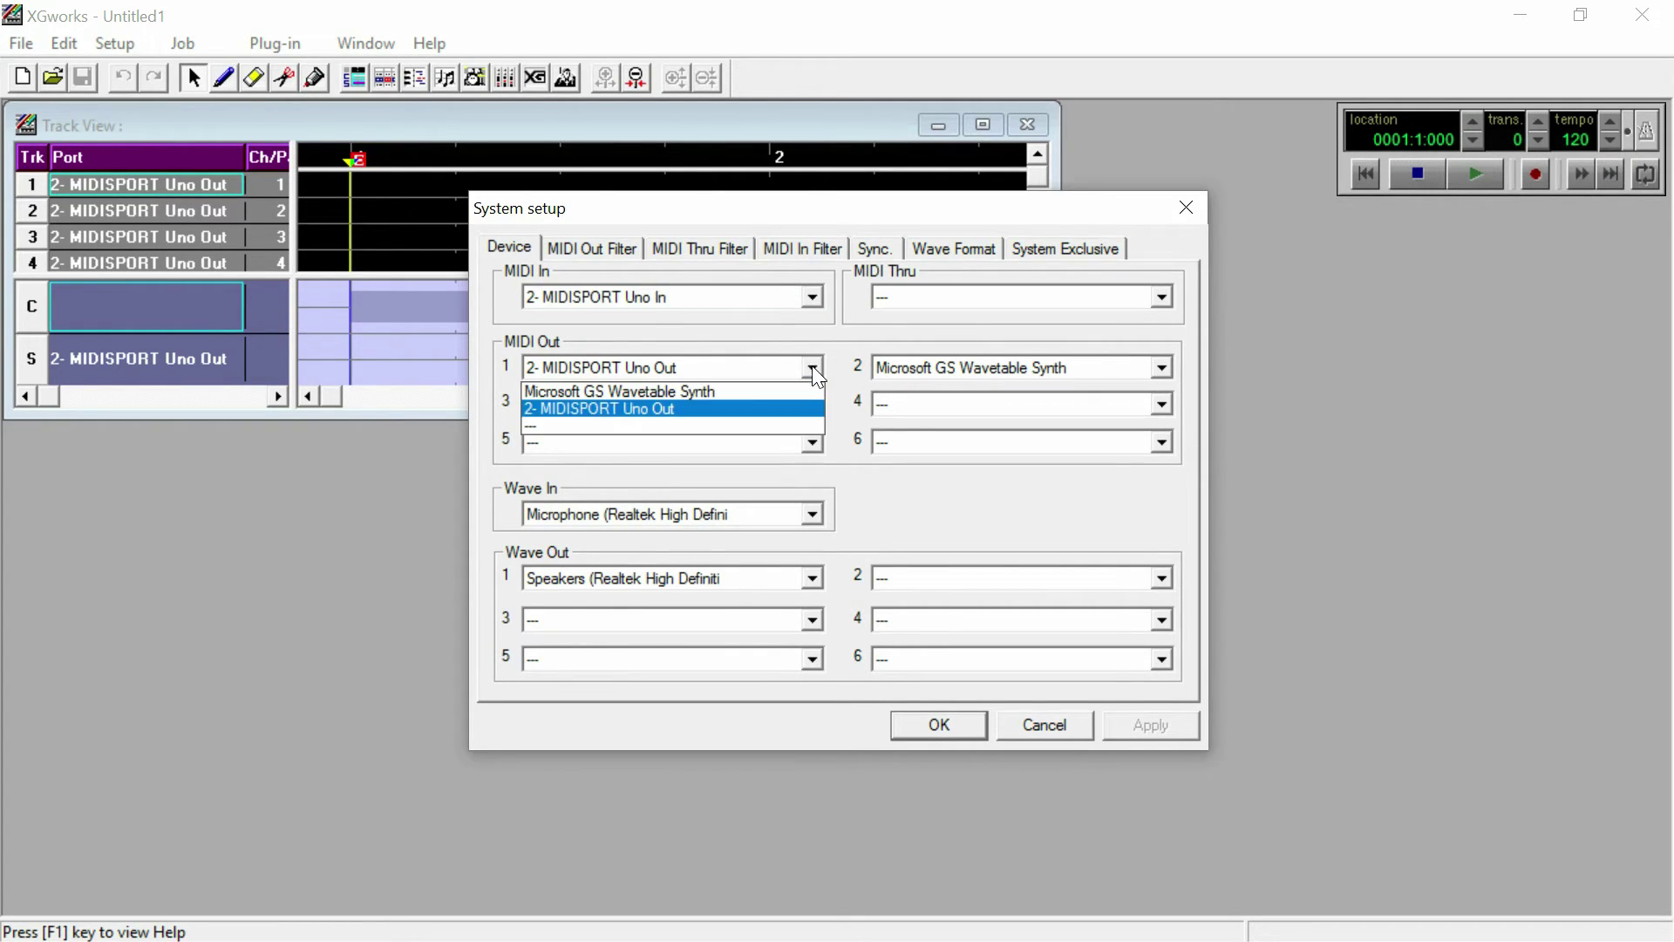
pyautogui.click(760, 406)
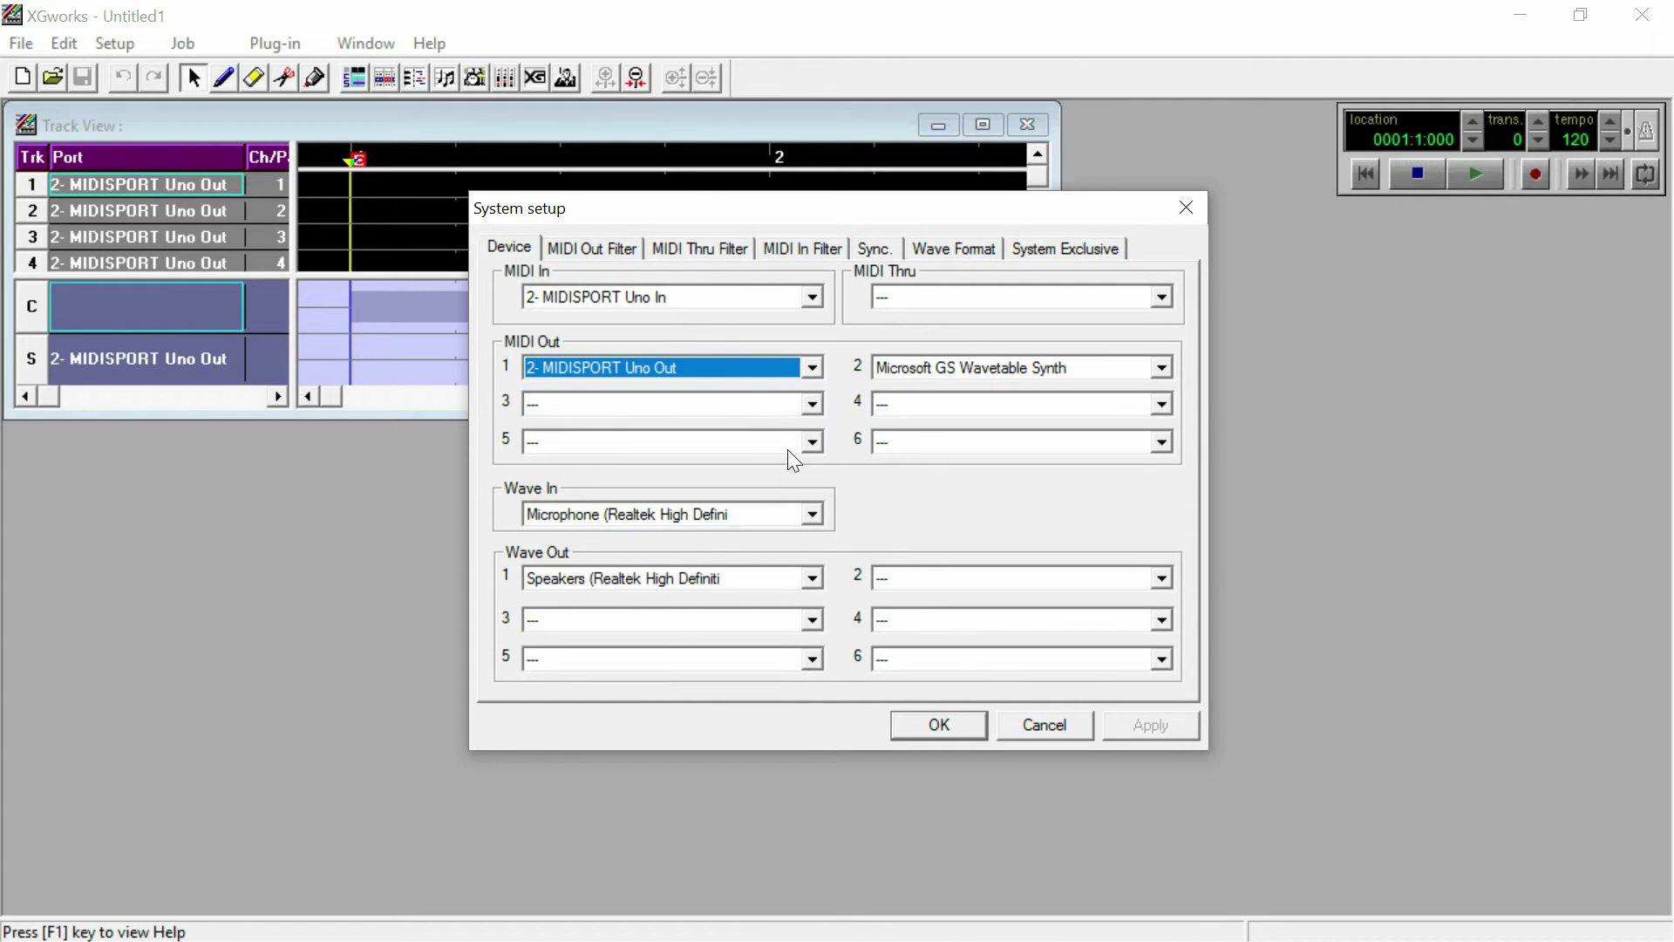
pyautogui.click(945, 725)
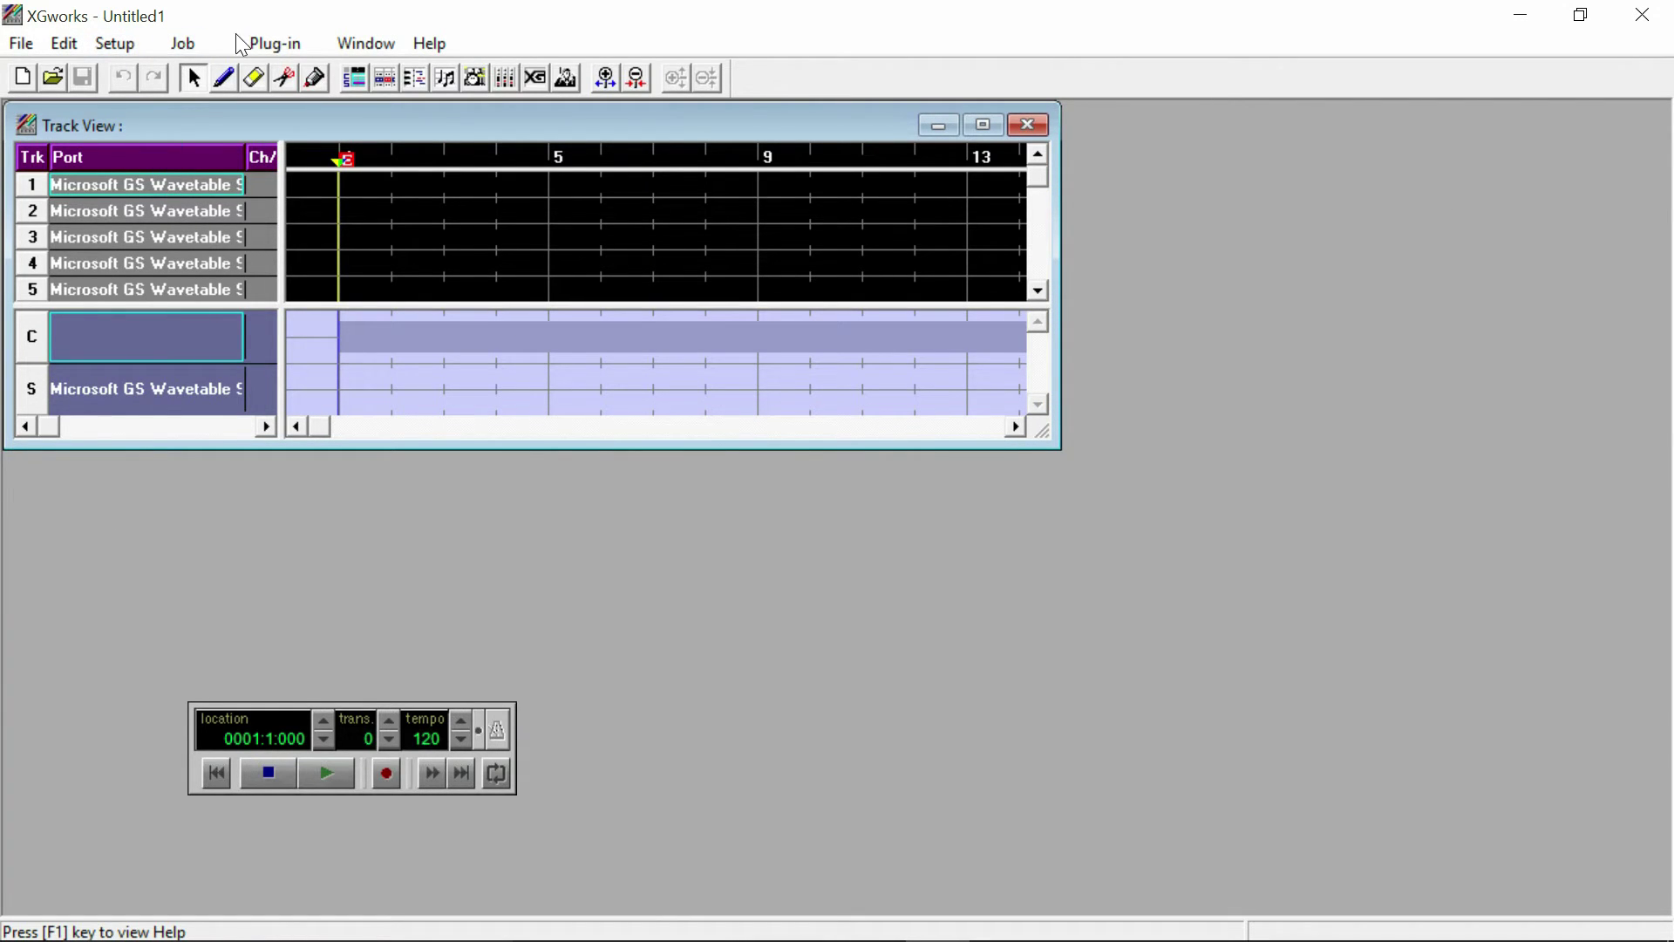
# Step: Launch the AN200 Editor plug-in and open its DETAIL voice settings
pyautogui.click(277, 44)
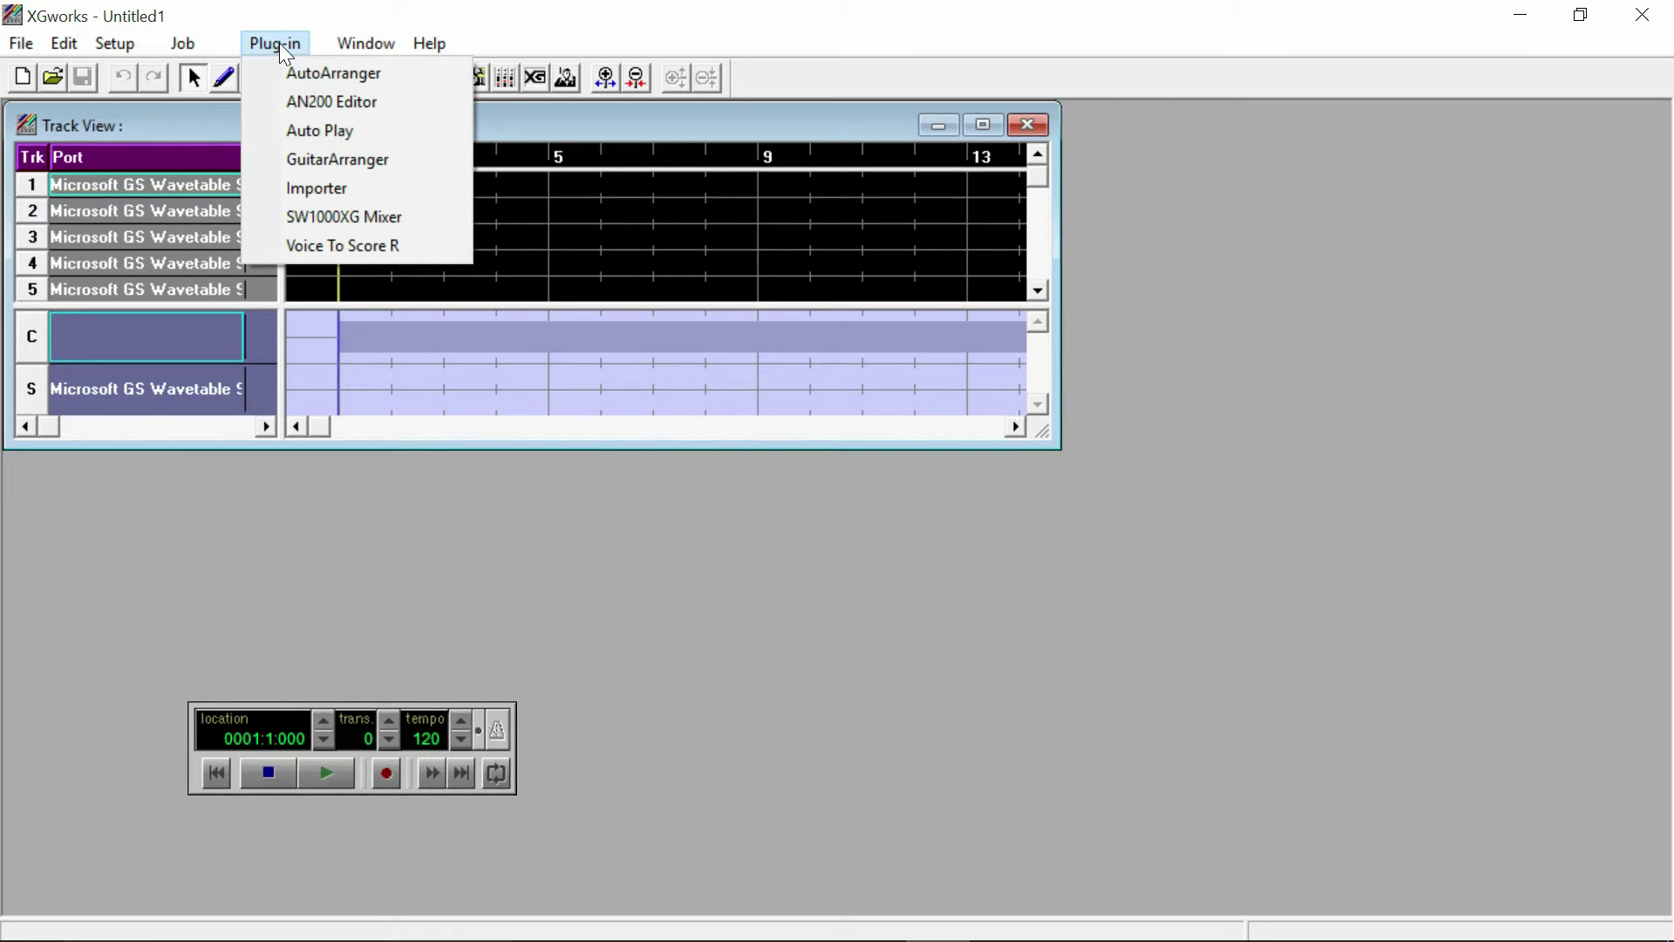
pyautogui.click(311, 105)
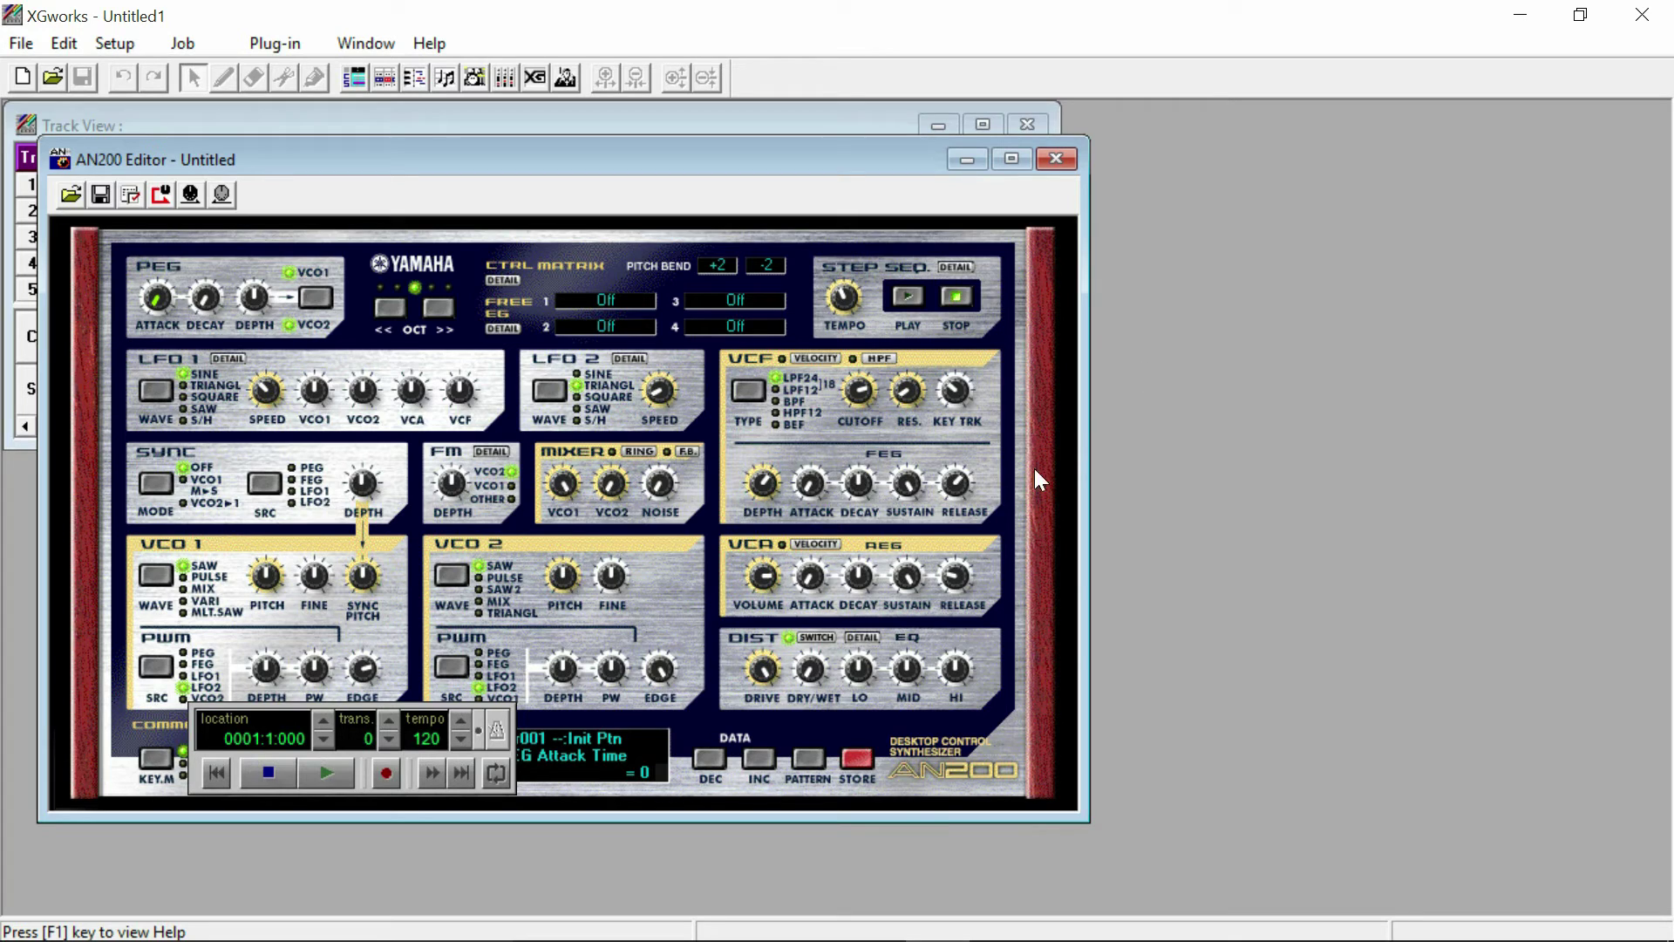
pyautogui.click(868, 636)
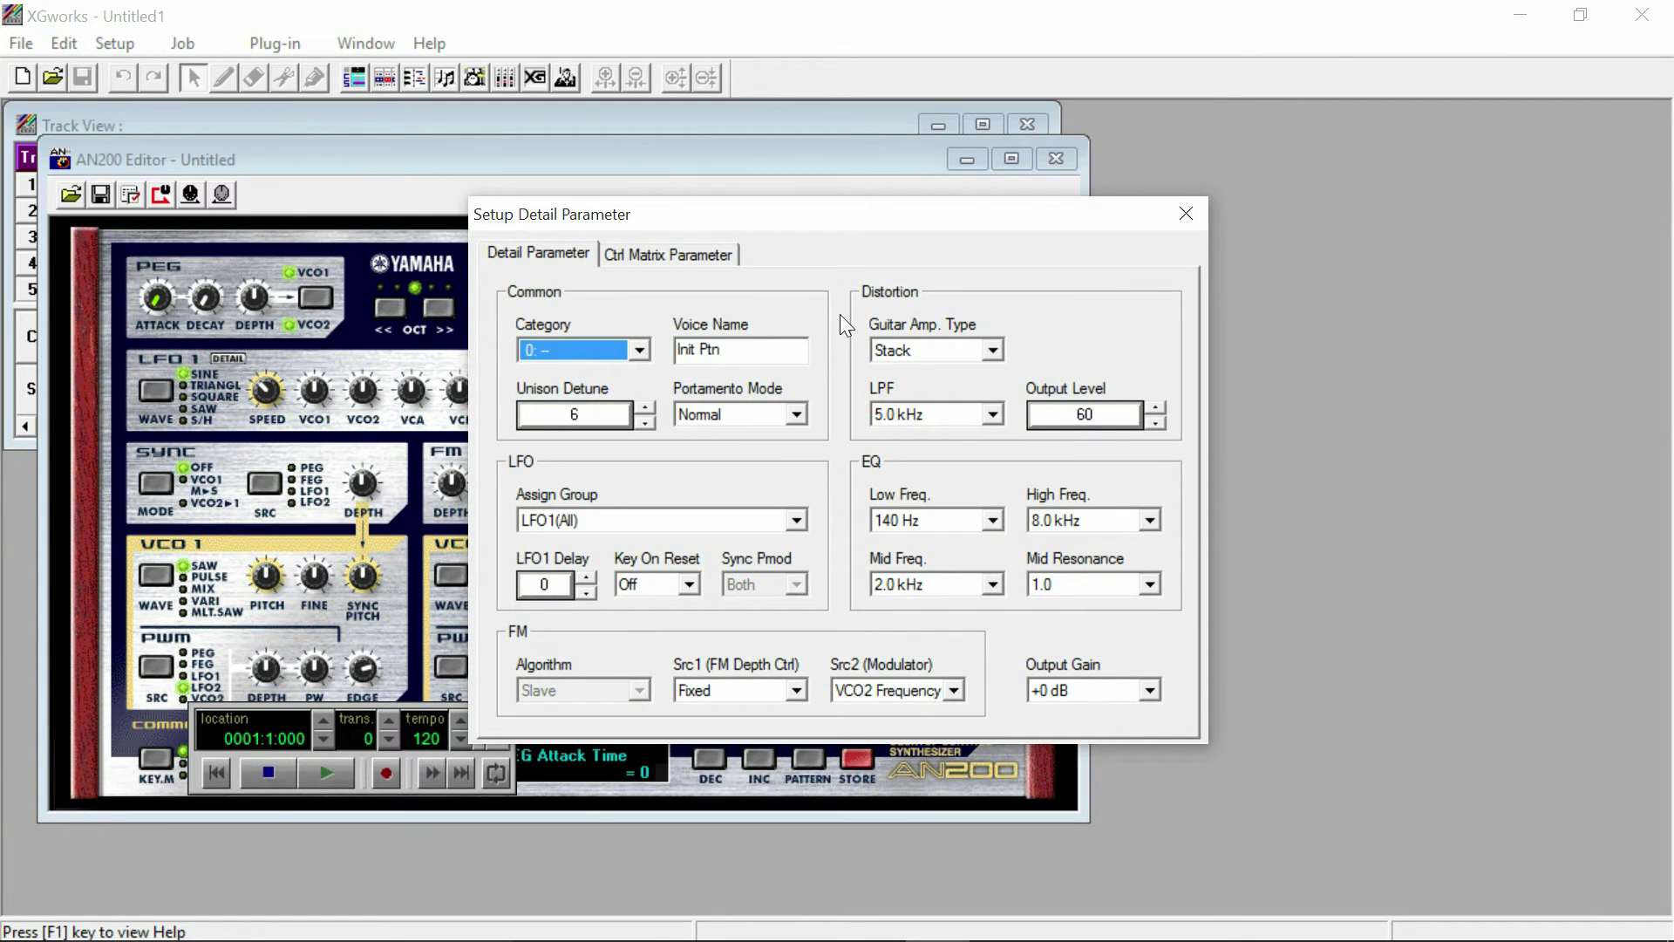
# Step: Review the Ctrl Matrix and Detail Parameter tabs, then close the detail dialog
pyautogui.click(688, 266)
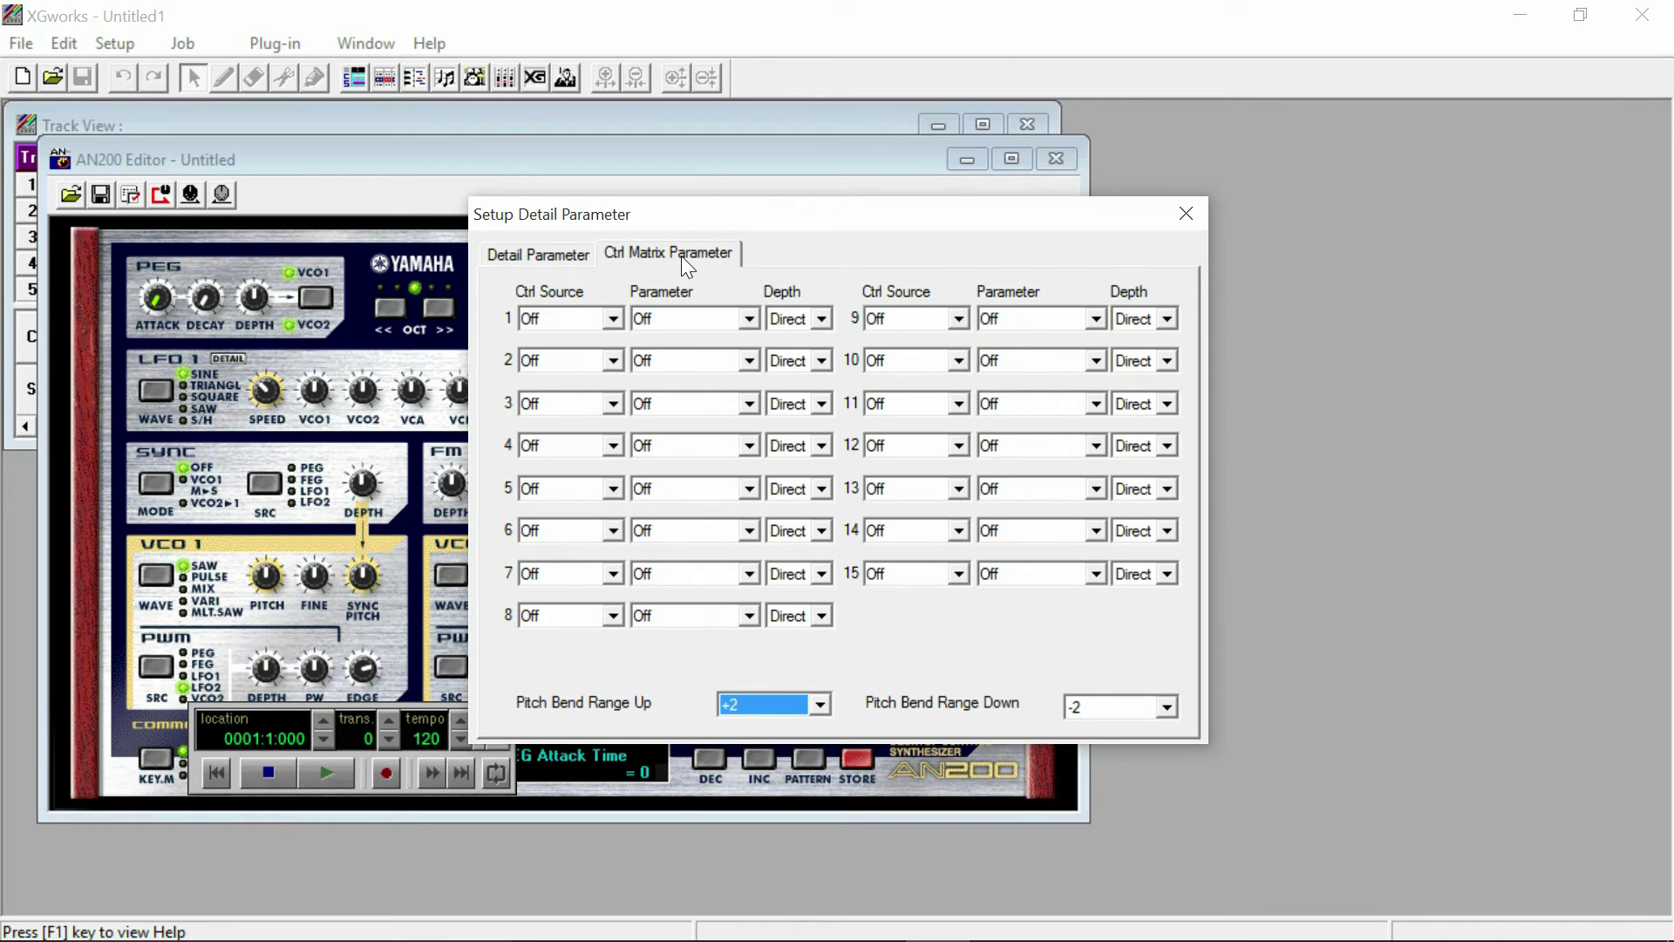
pyautogui.click(557, 250)
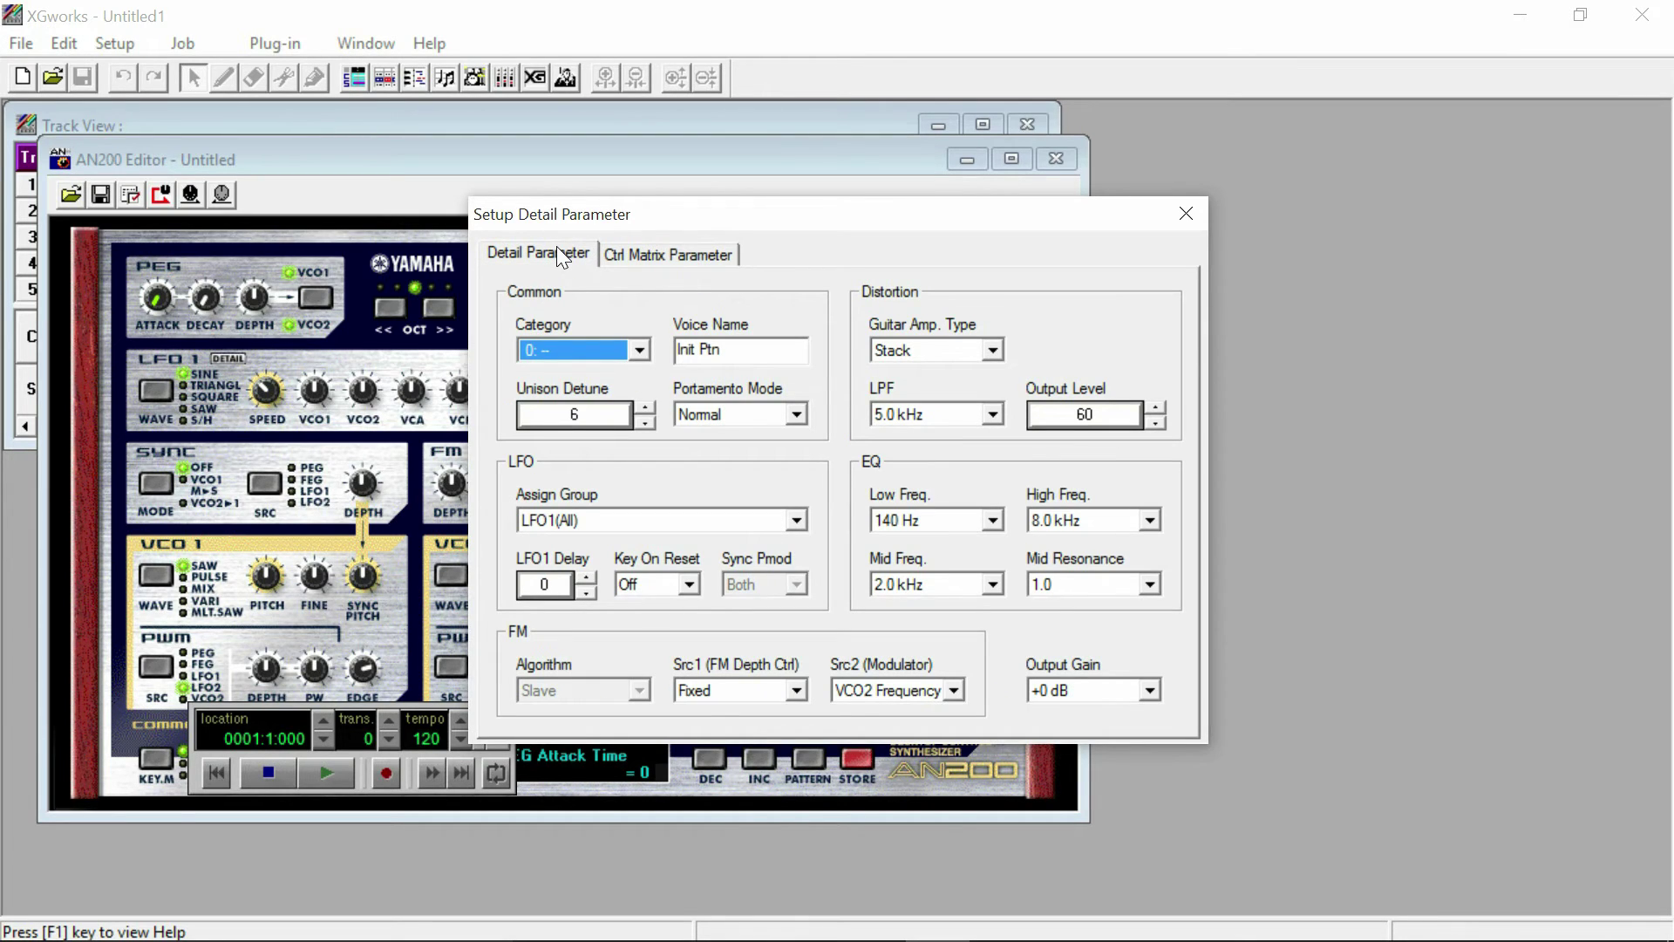
pyautogui.click(1186, 214)
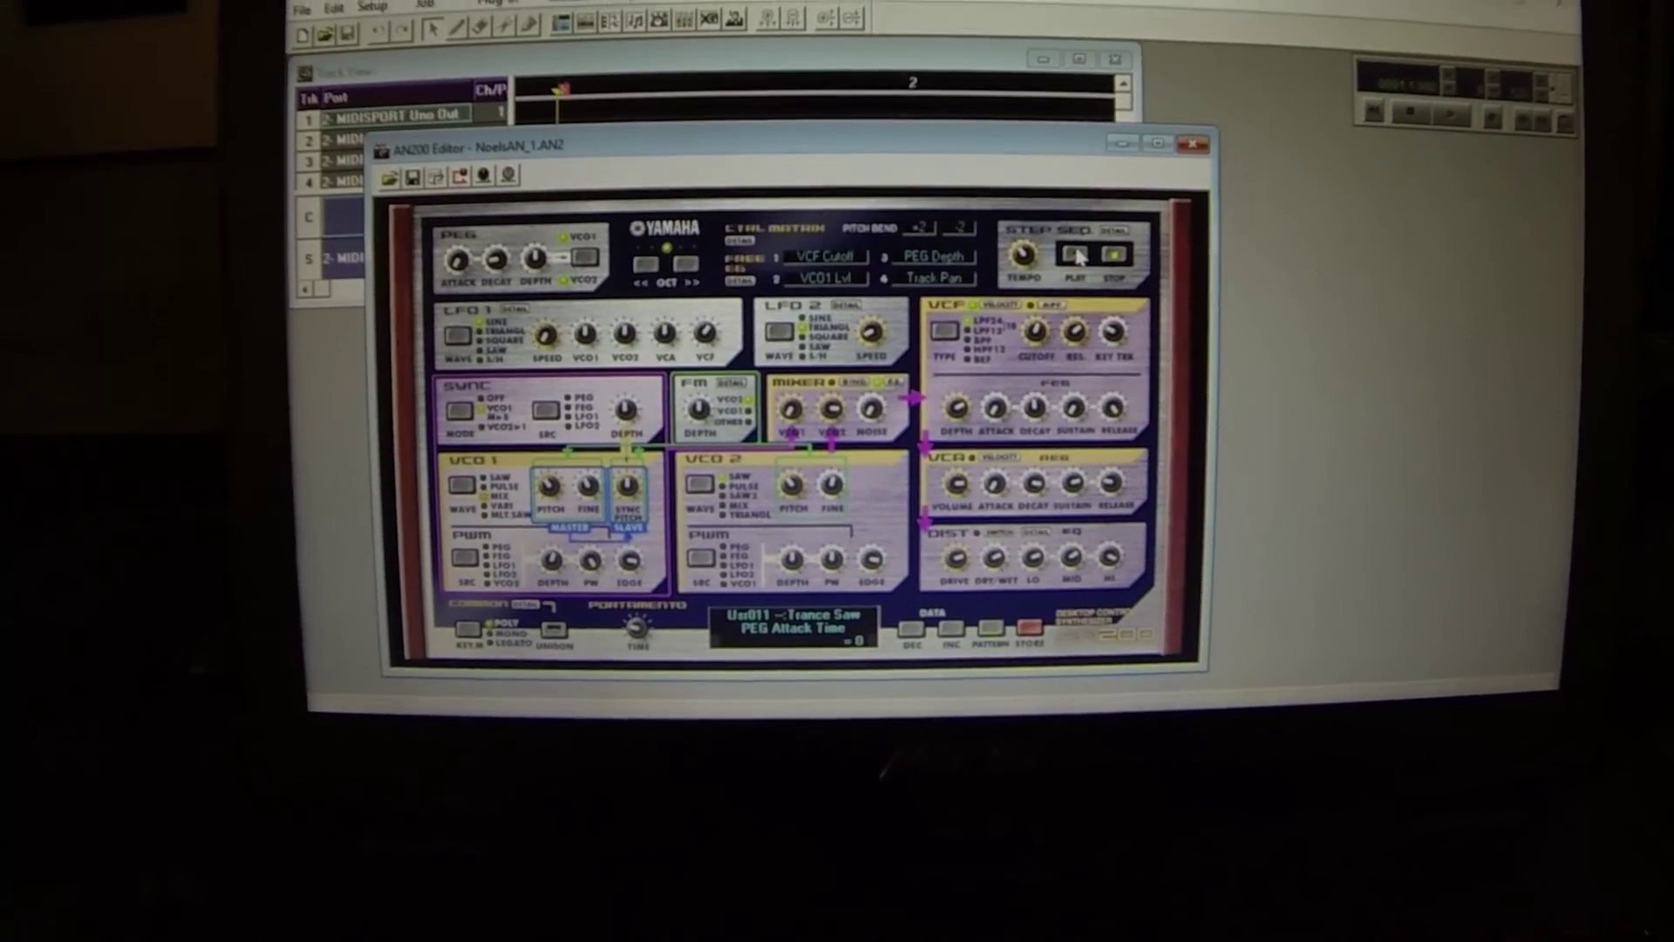
# Step: Play the step sequencer pattern, raise VCO2 pitch to -29, and switch VCO2 PWM source to LFO2
pyautogui.click(1043, 320)
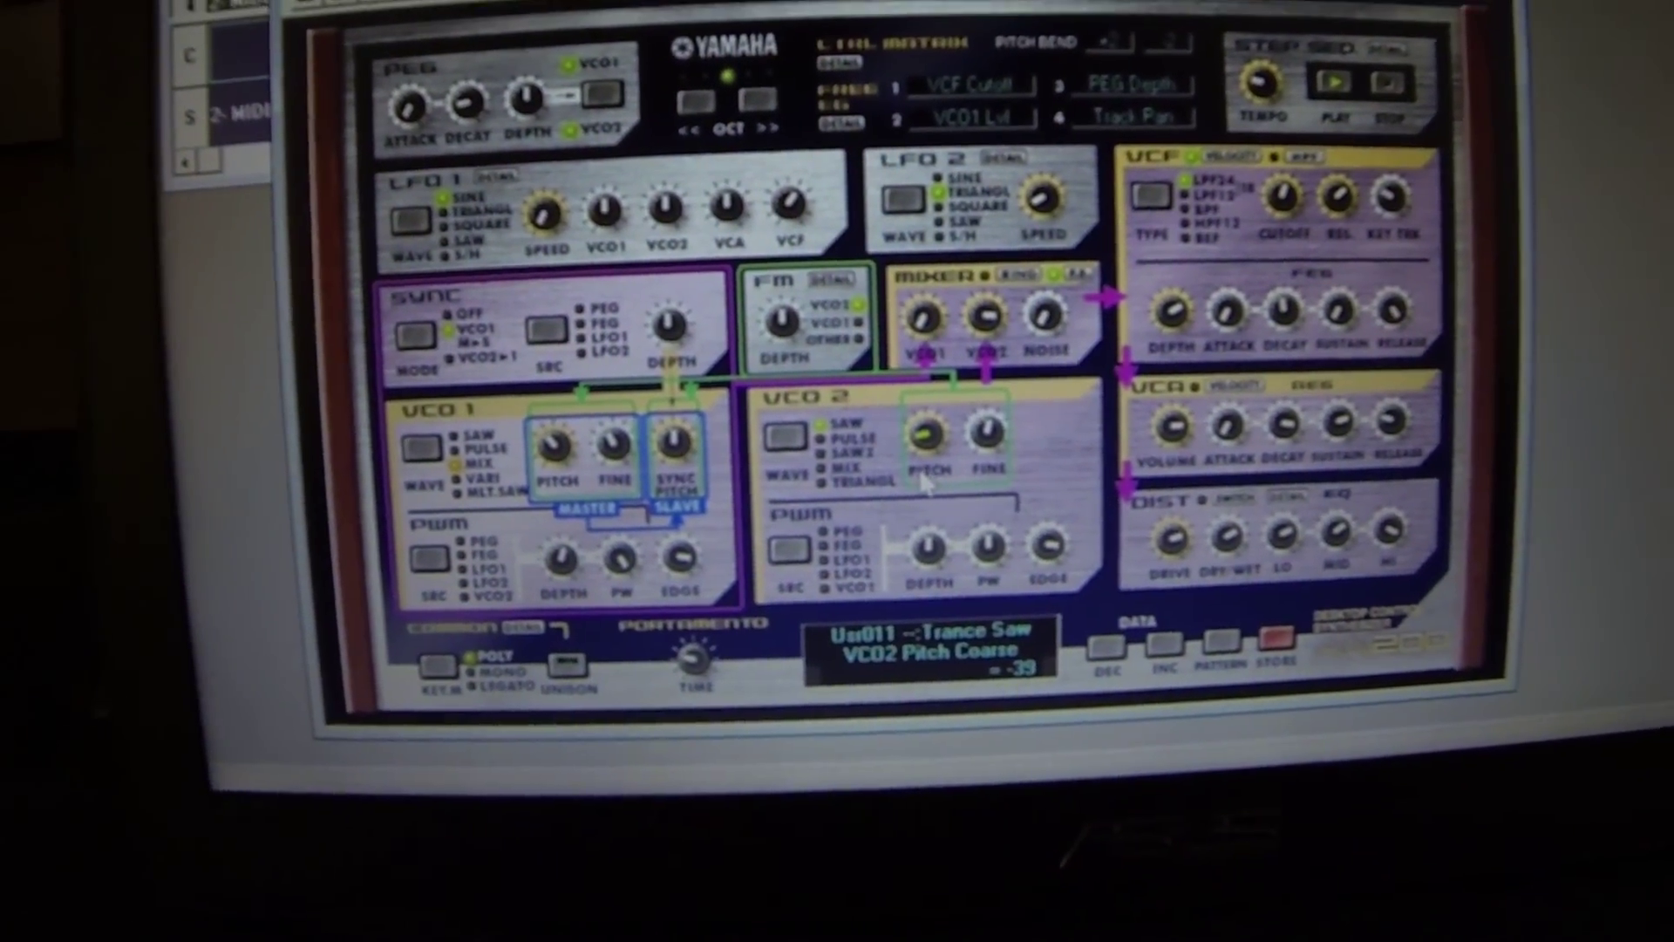
pyautogui.moveTo(924, 482); pyautogui.dragTo(895, 426)
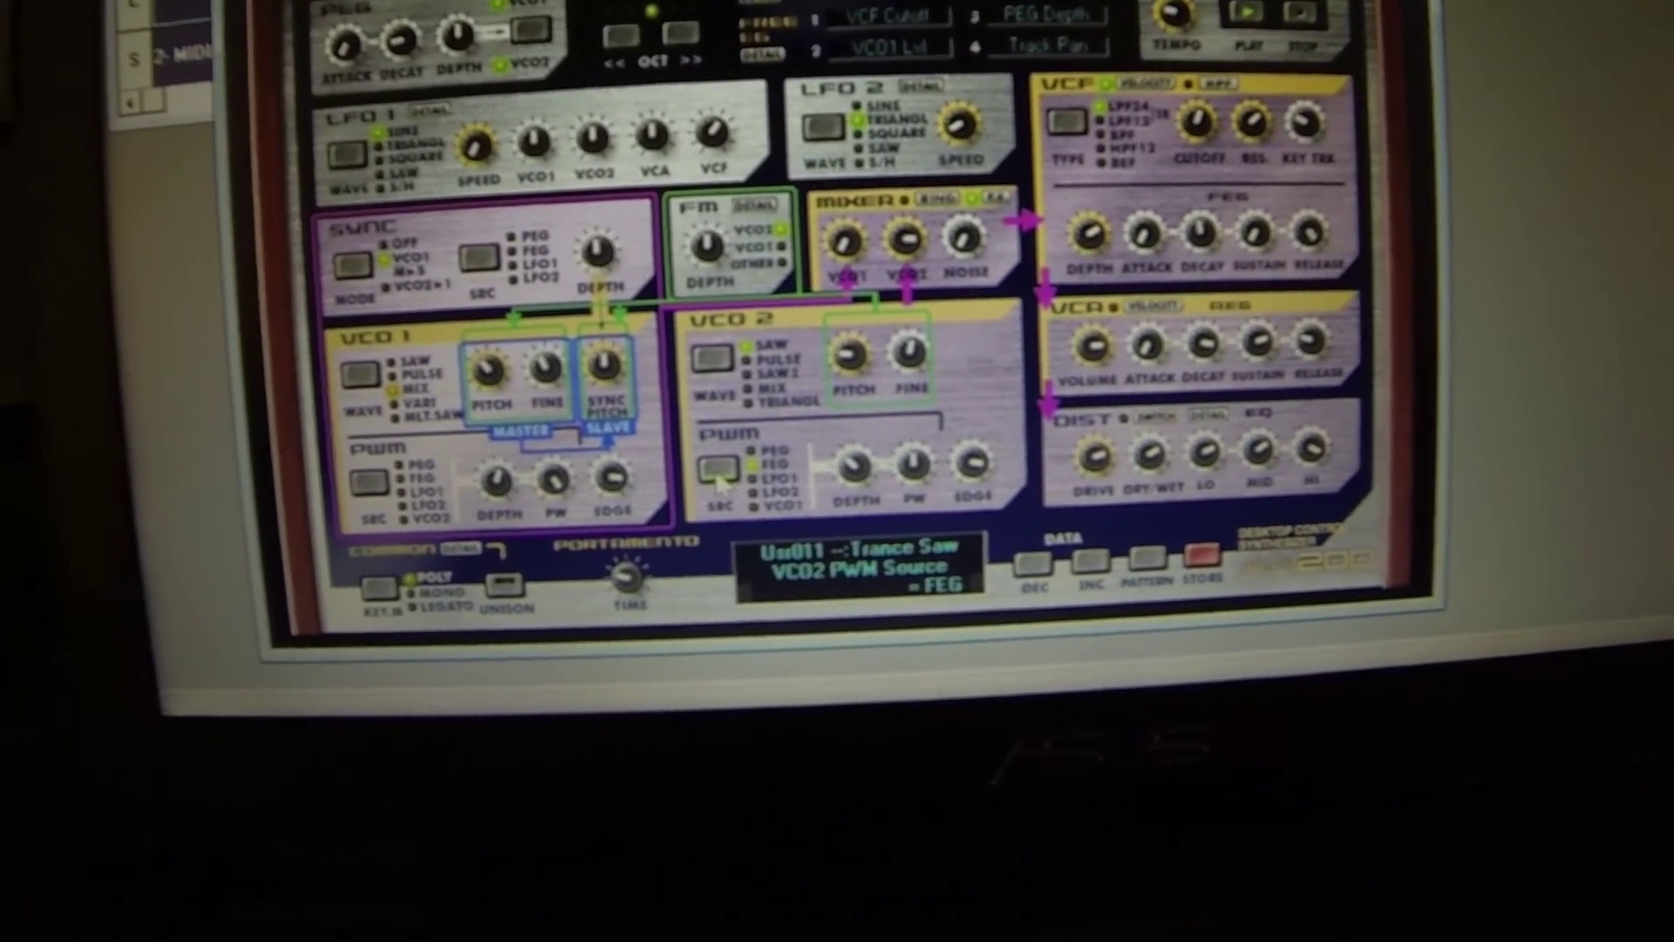
pyautogui.click(720, 478)
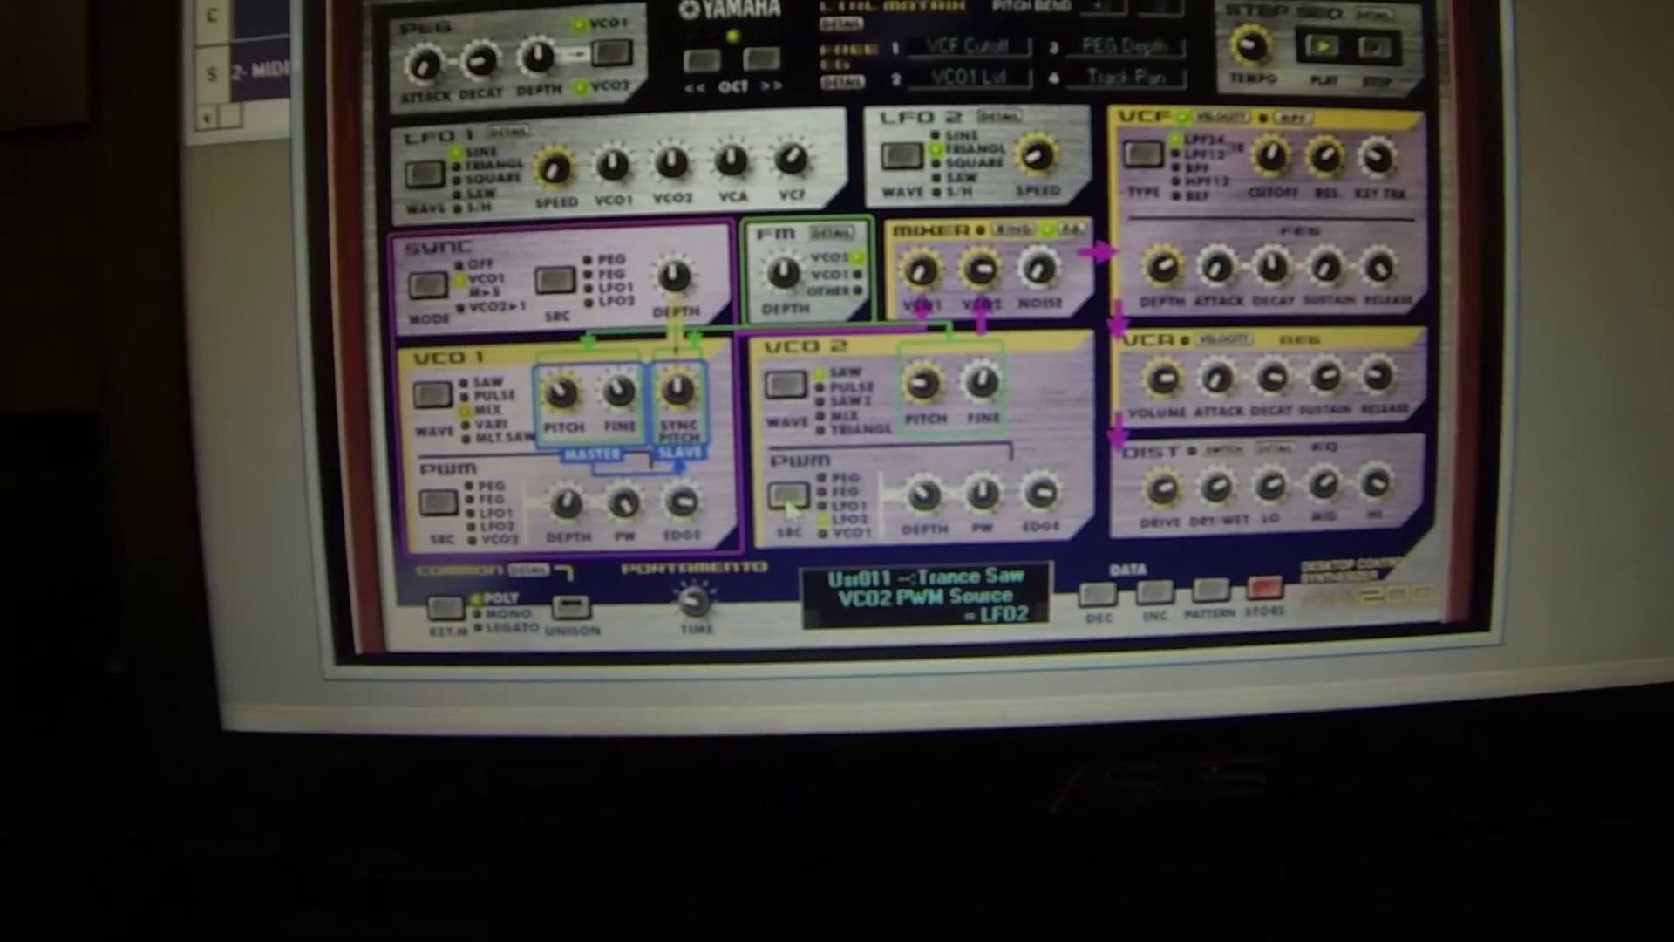